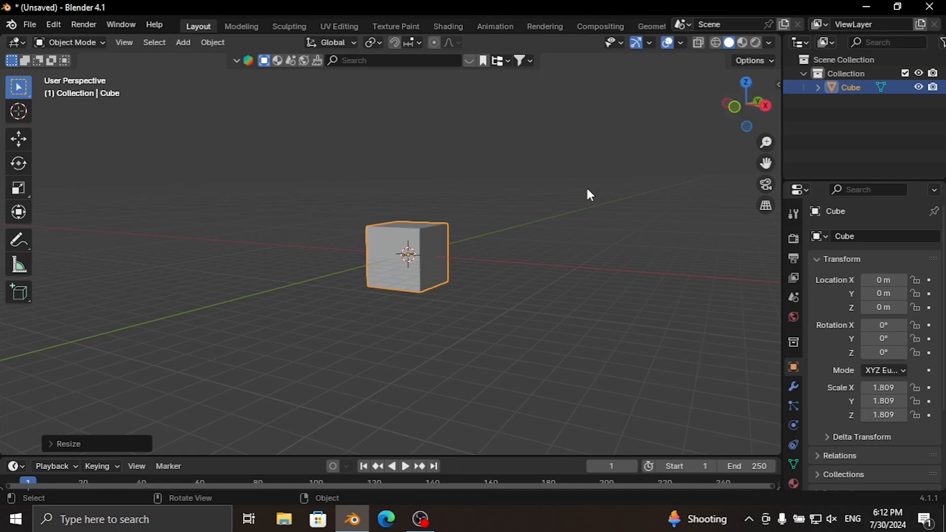
# Step: Add a camera to the scene
pyautogui.moveTo(763, 105); pyautogui.dragTo(719, 196)
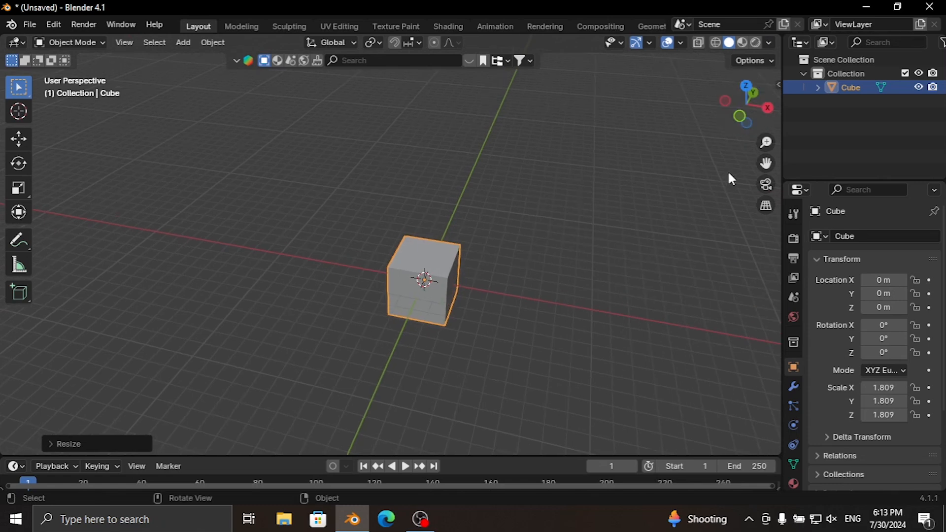
pyautogui.moveTo(766, 163)
pyautogui.mouseDown()
pyautogui.moveTo(753, 158)
pyautogui.moveTo(766, 162)
pyautogui.mouseUp()
pyautogui.moveTo(766, 163); pyautogui.dragTo(698, 148)
pyautogui.moveTo(439, 255); pyautogui.dragTo(463, 218, button='middle')
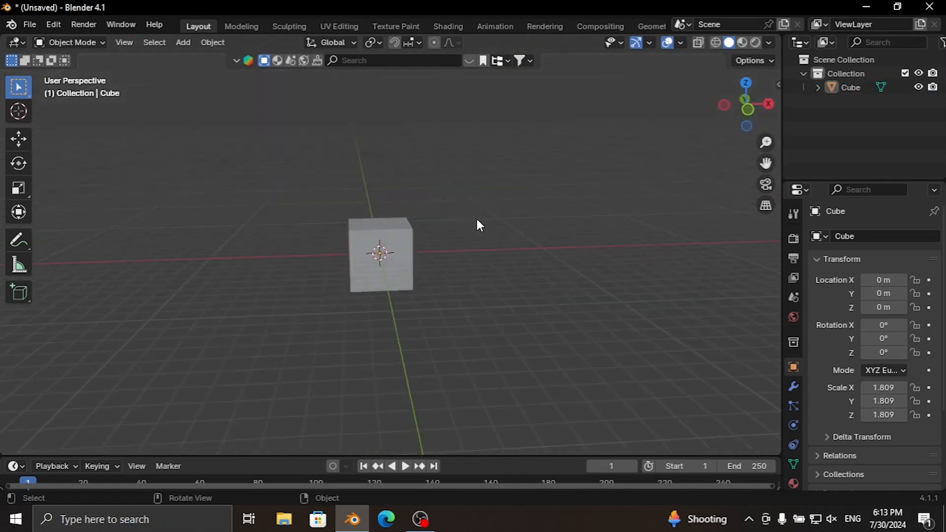
pyautogui.hotkey('shift', 'a')
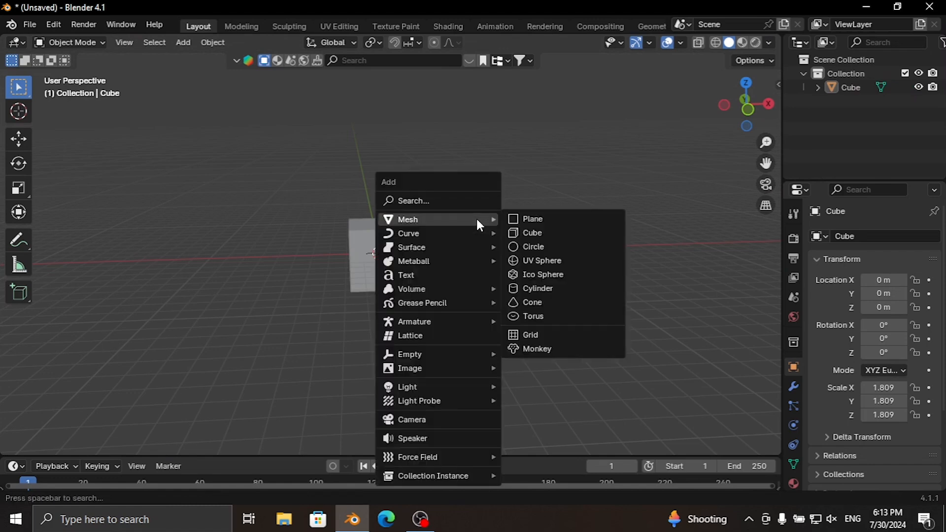
pyautogui.click(442, 420)
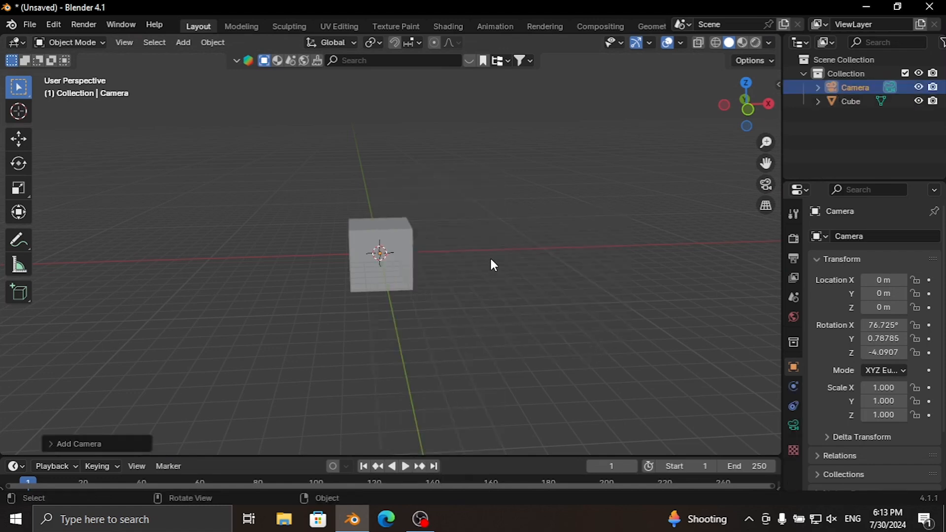
# Step: Move the new camera out of the cube into open space
pyautogui.moveTo(490, 260); pyautogui.dragTo(562, 268, button='middle')
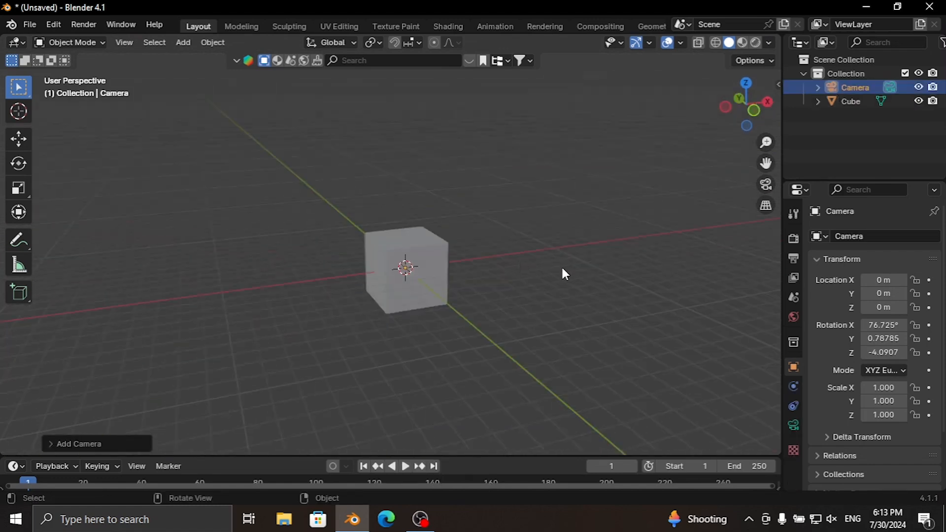
pyautogui.scroll(2, 562, 269)
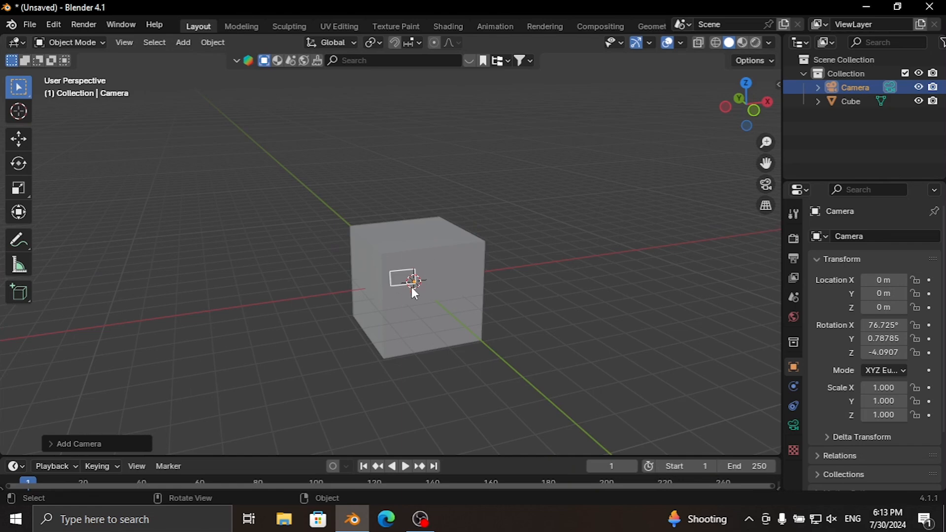
pyautogui.press('g')
pyautogui.press('Escape')
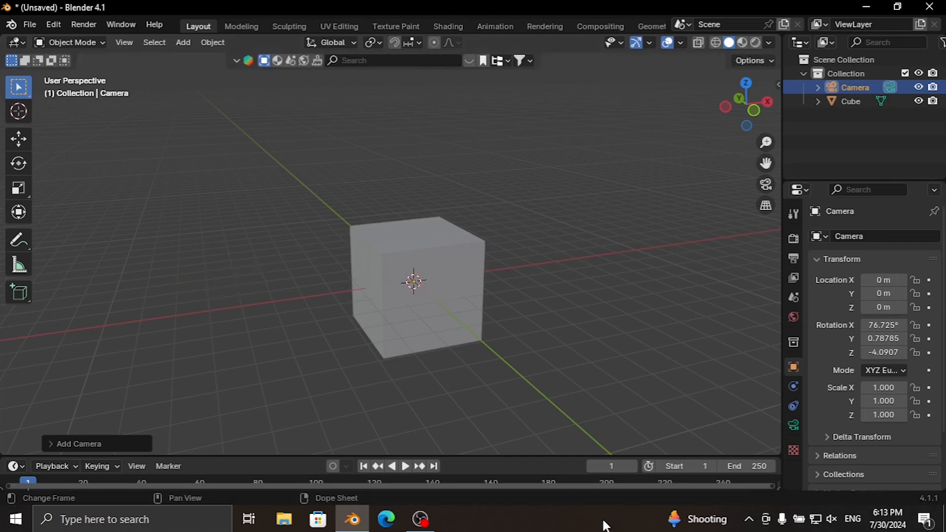
pyautogui.press('g')
pyautogui.click(271, 354)
pyautogui.moveTo(270, 353); pyautogui.dragTo(574, 326, button='middle')
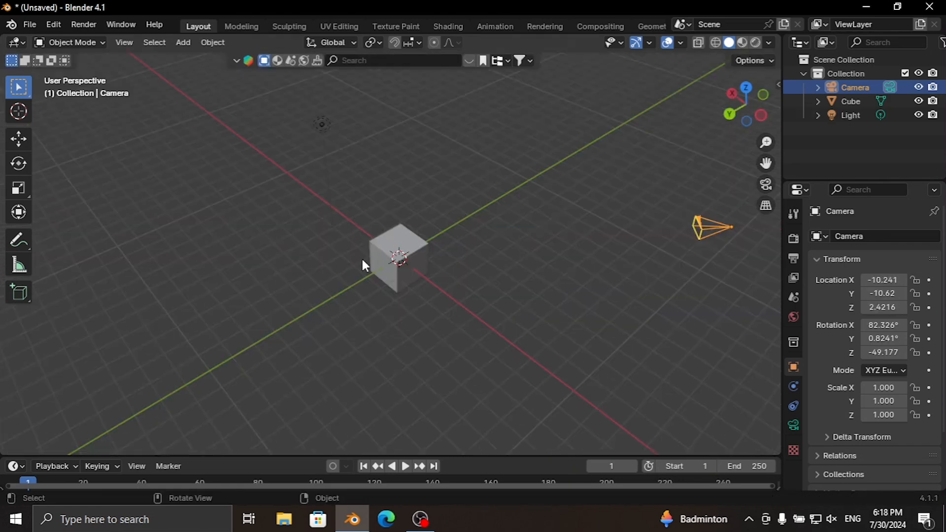
# Step: Align the camera to a close view looking down on the cube
pyautogui.moveTo(365, 266)
pyautogui.mouseDown(button='middle')
pyautogui.moveTo(456, 238)
pyautogui.moveTo(232, 211)
pyautogui.moveTo(450, 268)
pyautogui.moveTo(302, 240)
pyautogui.moveTo(343, 295)
pyautogui.moveTo(332, 281)
pyautogui.moveTo(355, 276)
pyautogui.mouseUp(button='middle')
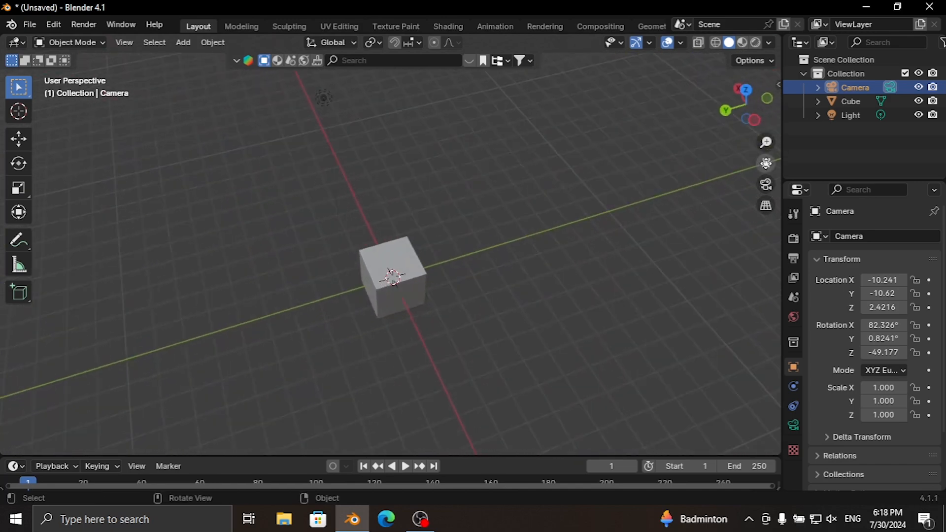
pyautogui.scroll(3, 462, 230)
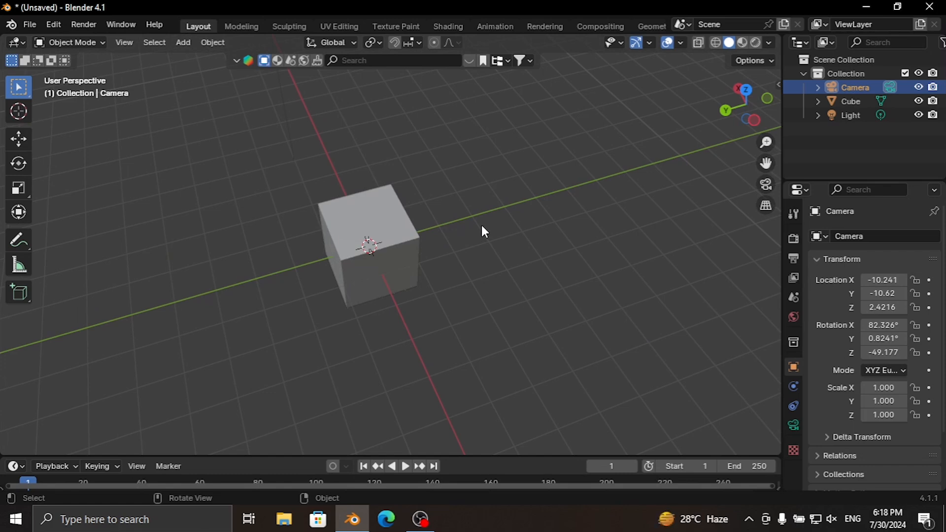
pyautogui.press('ctrl+alt+KP_0')
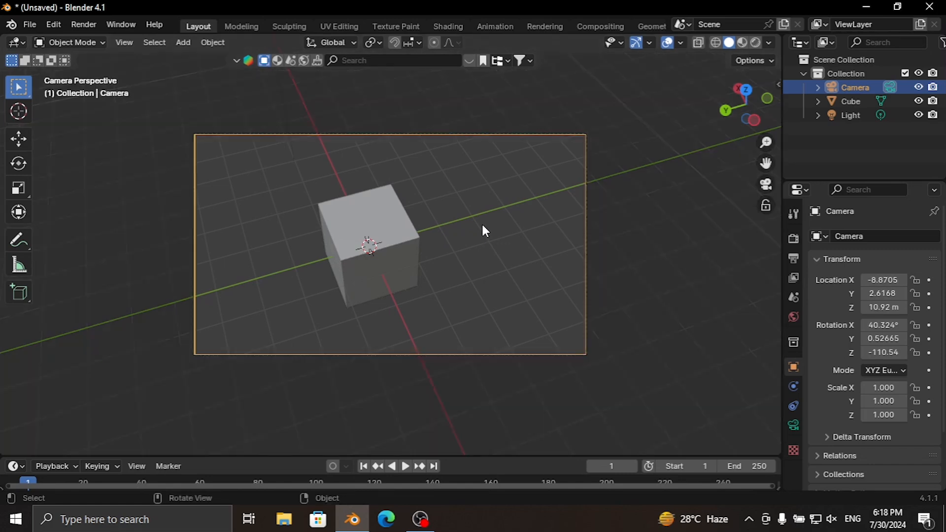
# Step: Leave the camera view and move the camera freely to another spot near the cube
pyautogui.moveTo(485, 230); pyautogui.dragTo(595, 241, button='middle')
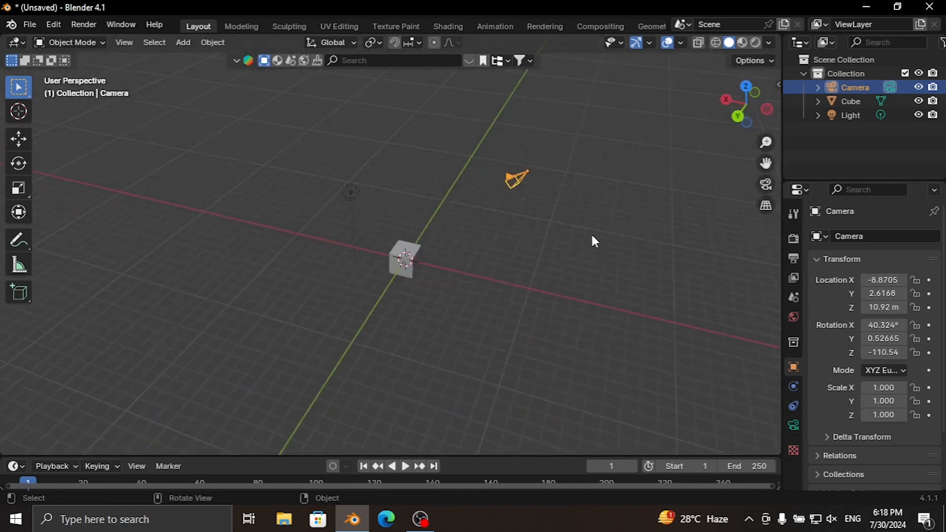
pyautogui.press('g')
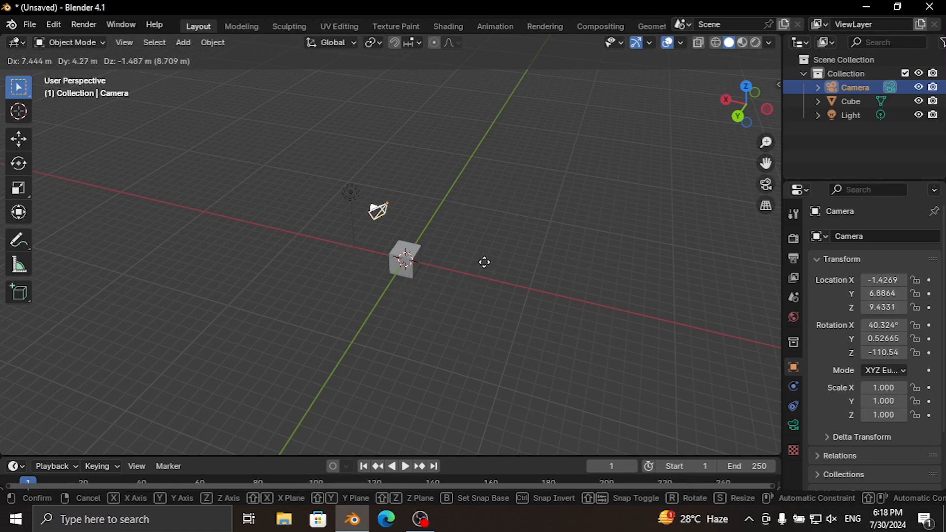
pyautogui.click(551, 268)
# Step: Align the camera to a close angled view of the cube and shift it so the cube sits near the frame's centre
pyautogui.scroll(3, 491, 248)
pyautogui.moveTo(490, 249); pyautogui.dragTo(532, 282, button='middle')
pyautogui.press('ctrl+alt+KP_0')
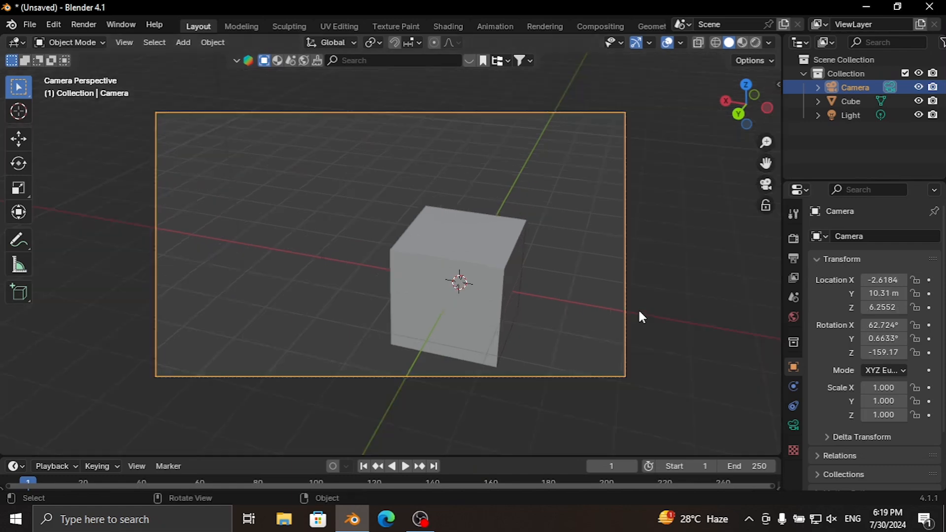
pyautogui.press('g')
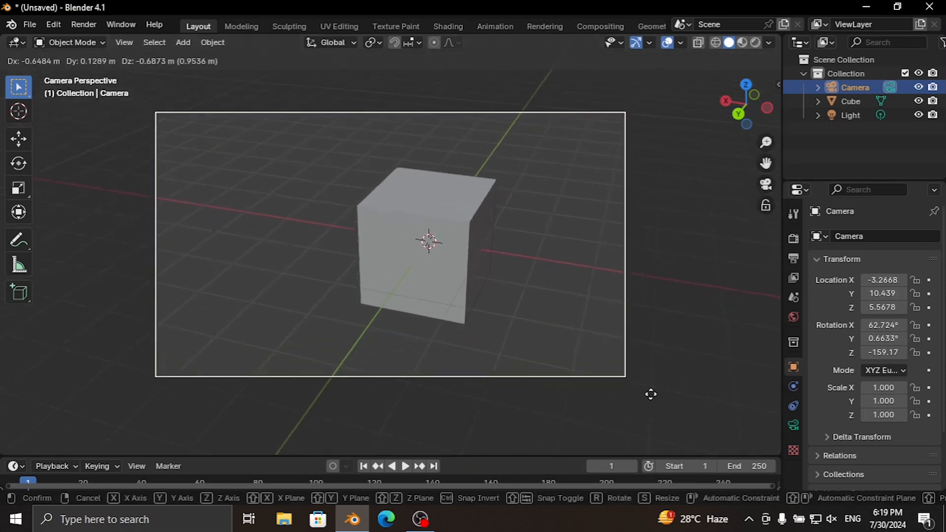
pyautogui.click(42, 393)
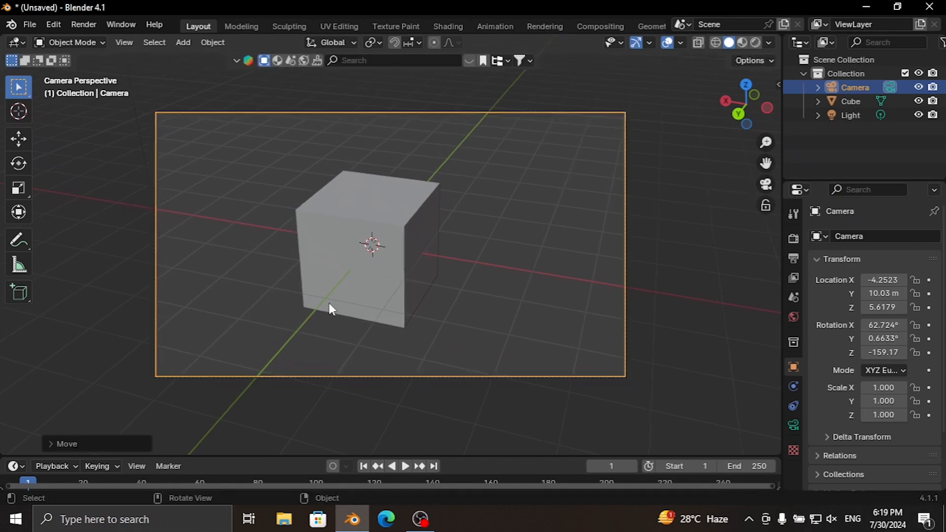
# Step: Try moving the camera backward along its local Z axis
pyautogui.press('g')
pyautogui.press('z')
pyautogui.press('z')
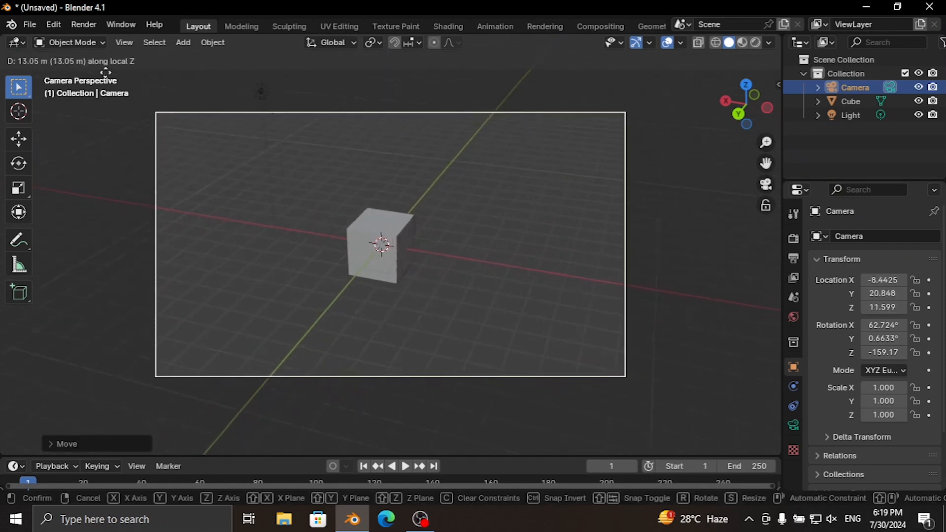
pyautogui.rightClick(508, 244)
pyautogui.press('g')
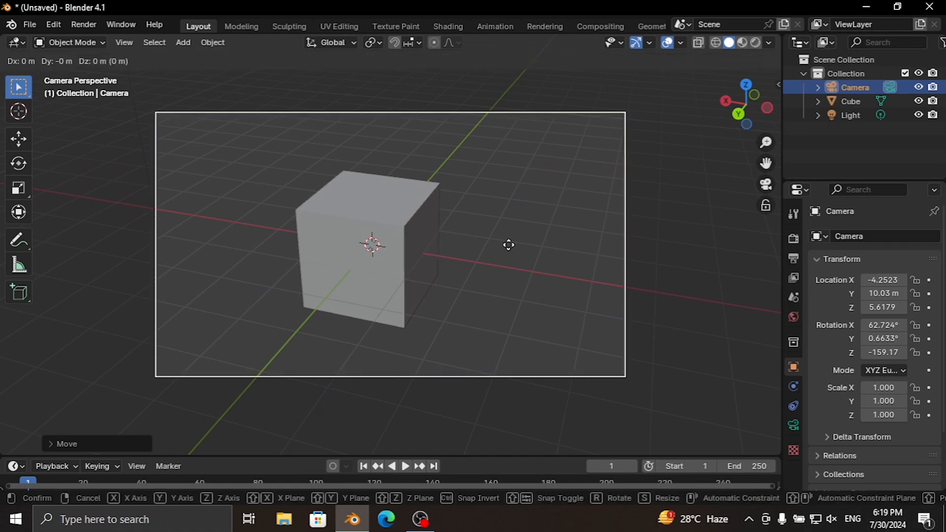
pyautogui.press('z')
pyautogui.press('z')
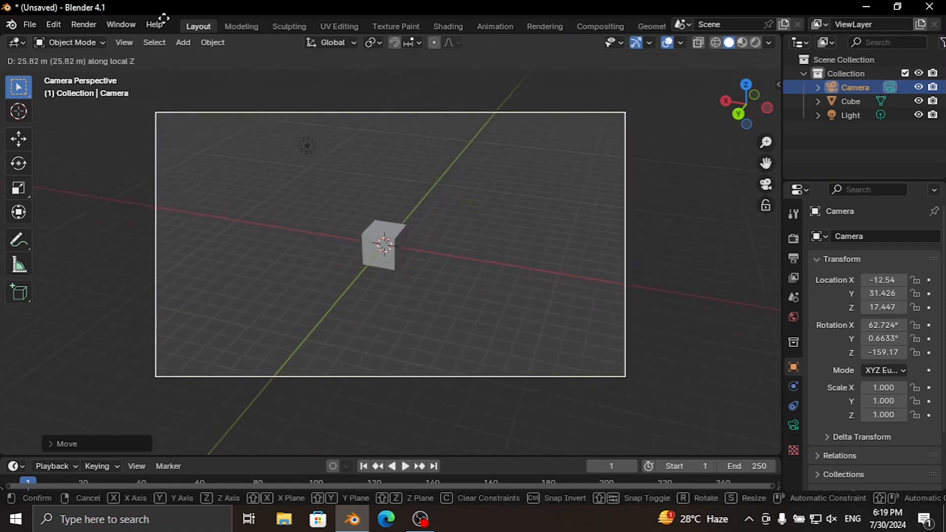
pyautogui.rightClick(616, 307)
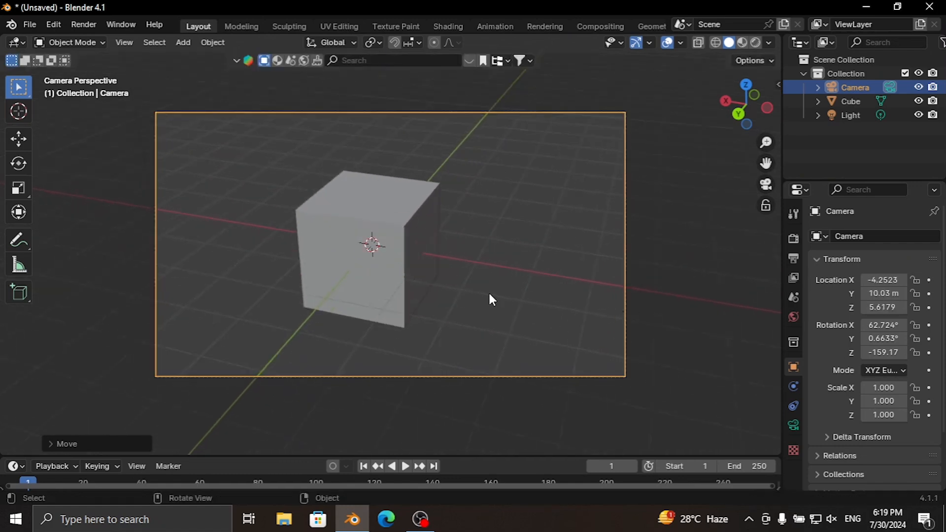
# Step: Leave the camera view, make the timeline area taller and go to the first frame
pyautogui.moveTo(492, 299); pyautogui.dragTo(422, 274, button='middle')
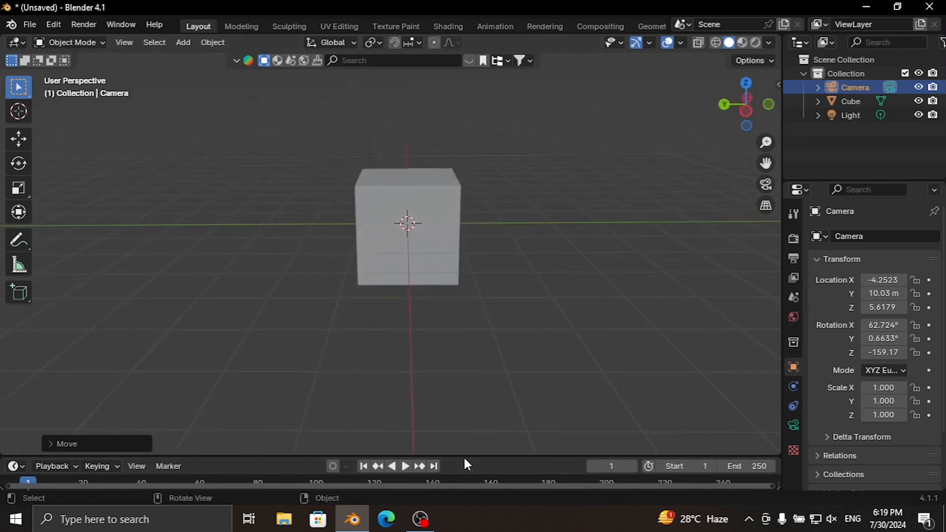
pyautogui.moveTo(464, 457); pyautogui.dragTo(463, 419)
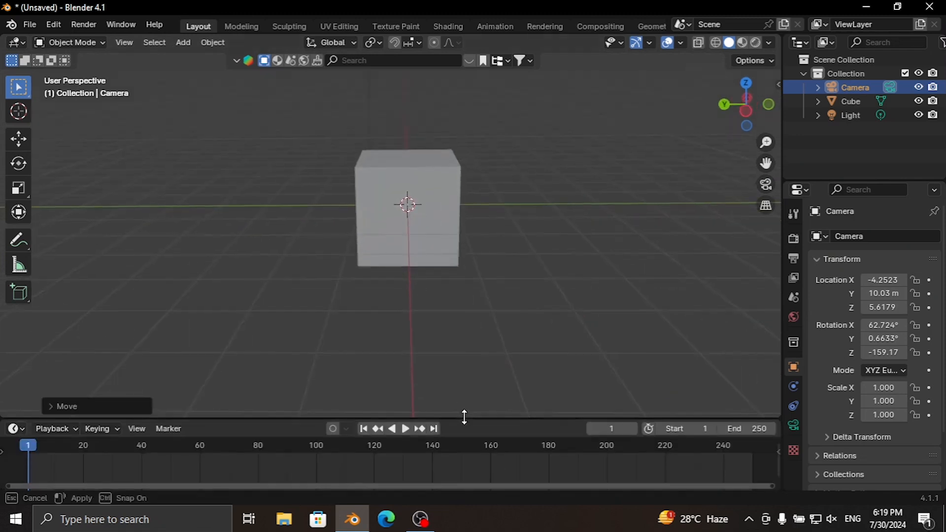
pyautogui.click(364, 428)
pyautogui.moveTo(763, 165); pyautogui.dragTo(735, 181)
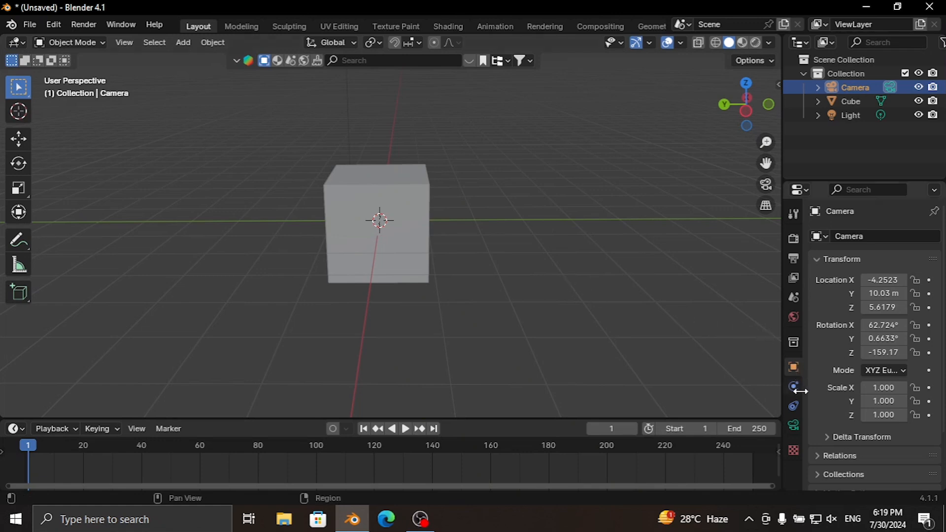
# Step: Add a Track To constraint to the camera with the cube as its target
pyautogui.click(794, 425)
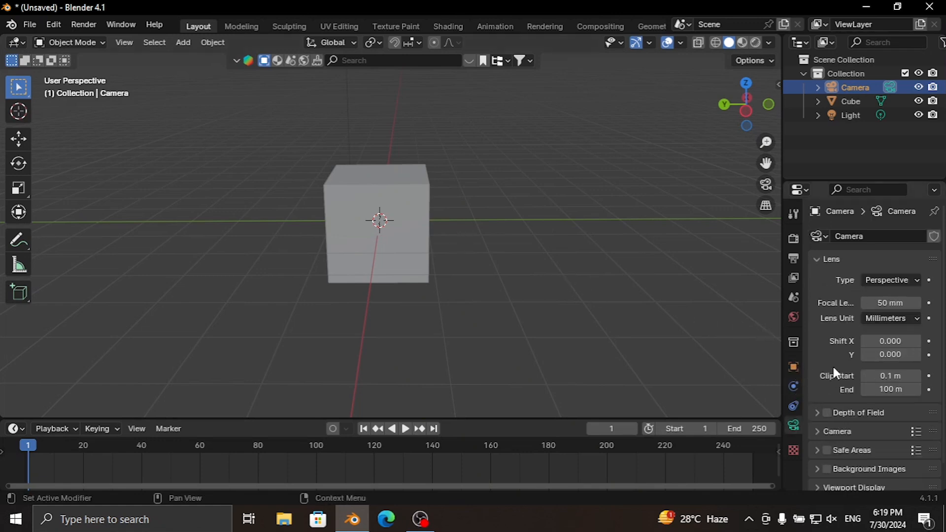
pyautogui.scroll(-1, 844, 389)
pyautogui.scroll(1, 844, 388)
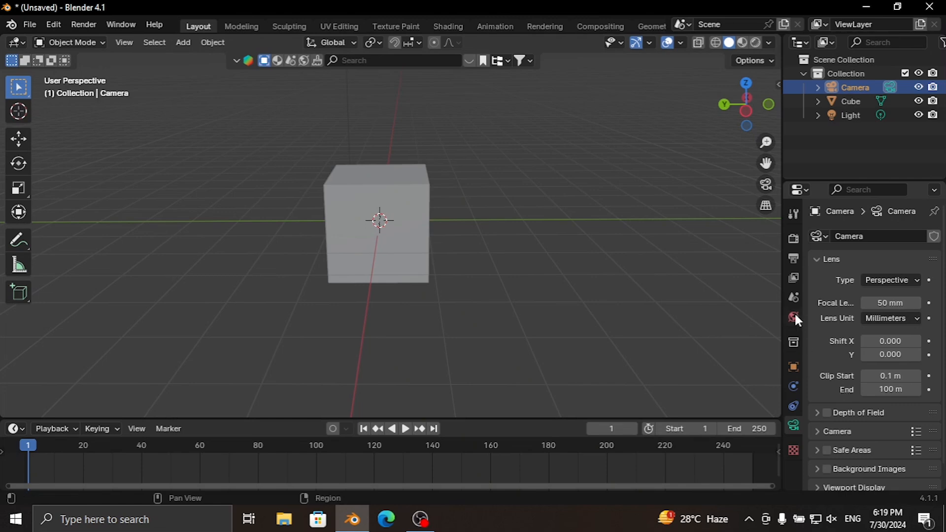
pyautogui.scroll(-5, 544, 271)
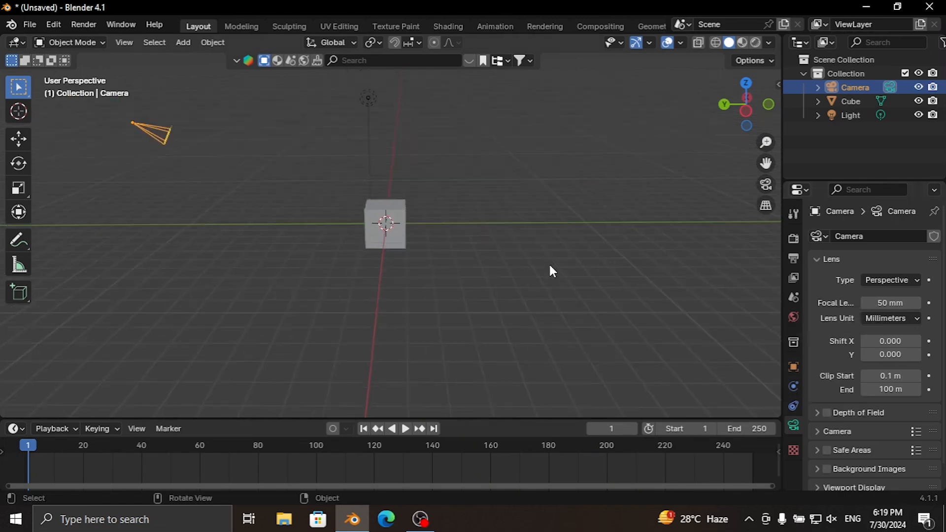
pyautogui.click(793, 405)
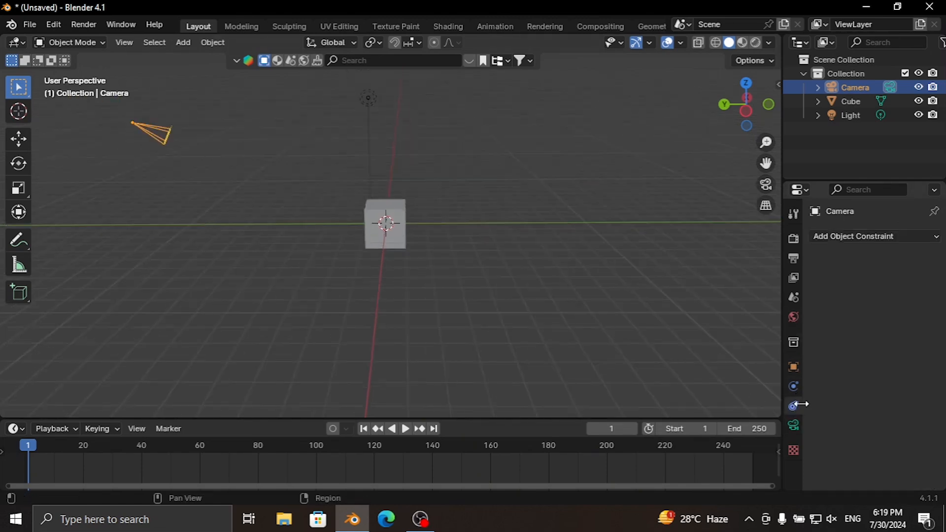
pyautogui.click(902, 237)
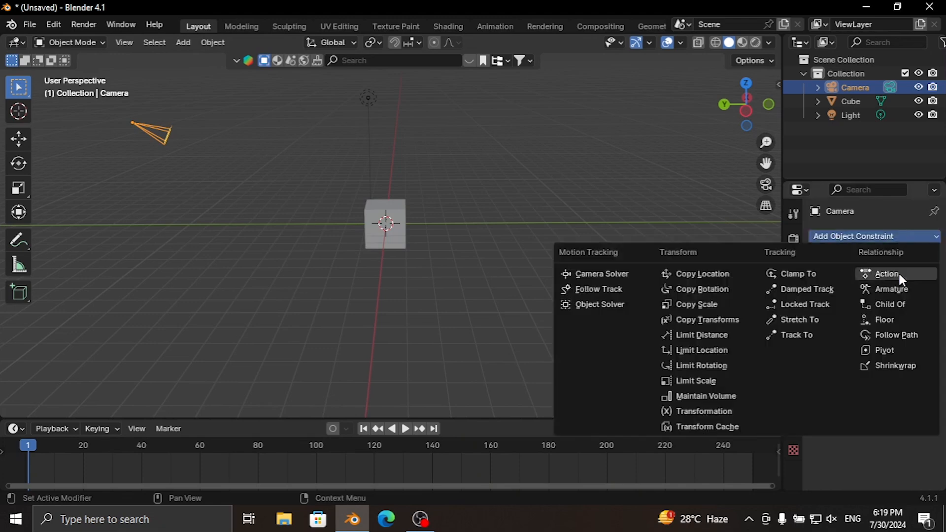
pyautogui.click(819, 340)
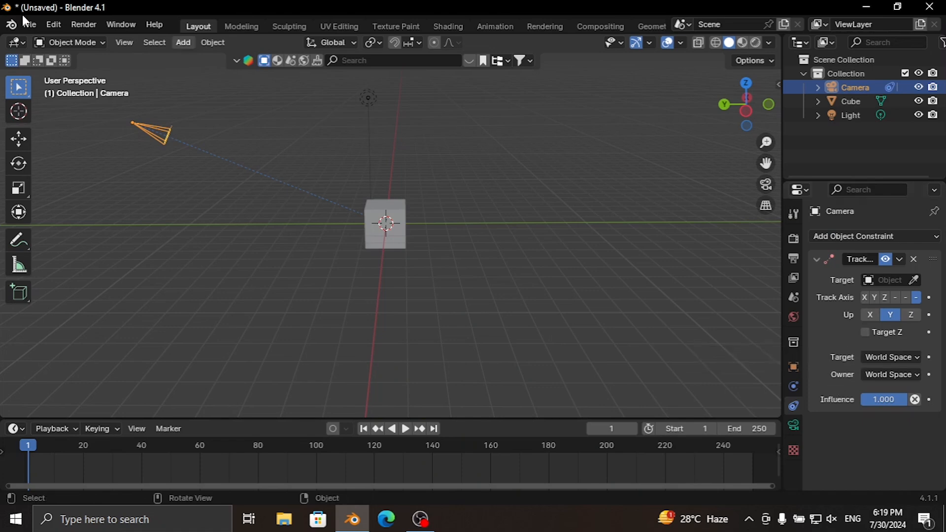
pyautogui.click(912, 279)
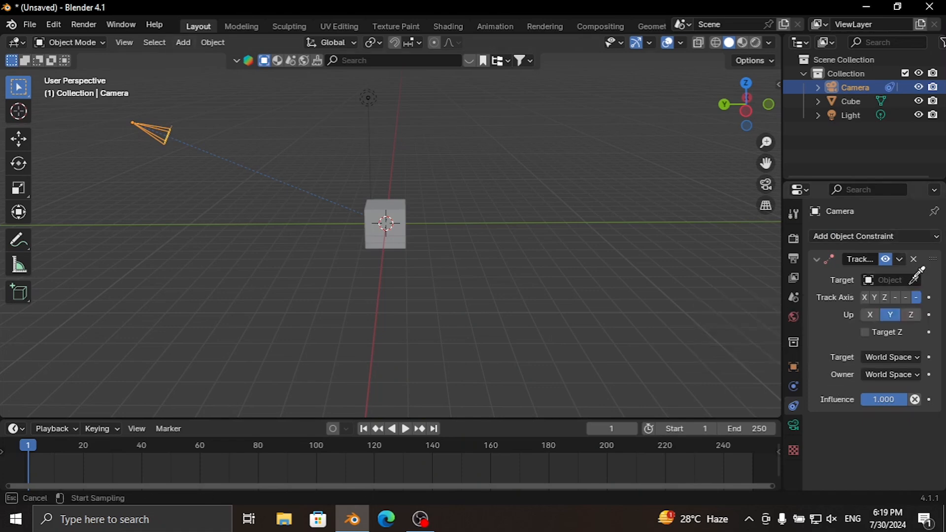
pyautogui.click(389, 215)
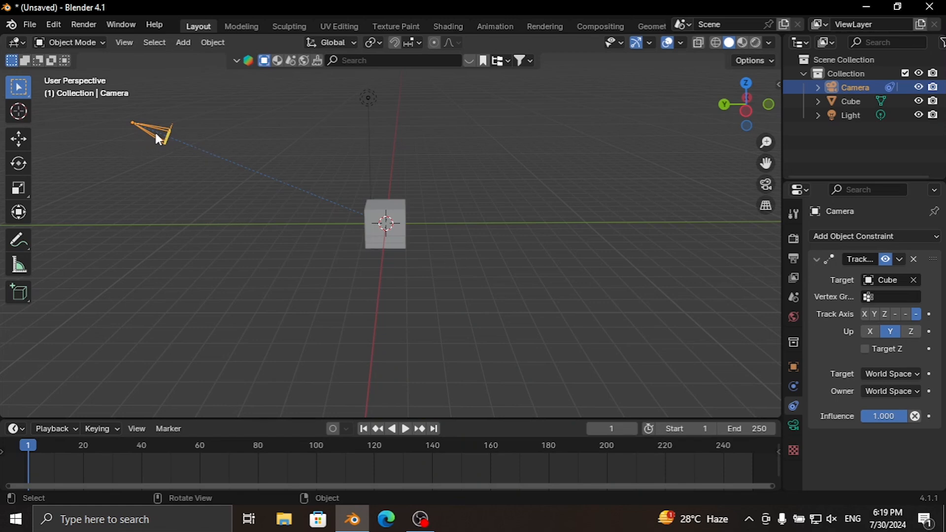
# Step: Test the camera's tracking with a trial move near the cube, and widen the Properties editor
pyautogui.press('g')
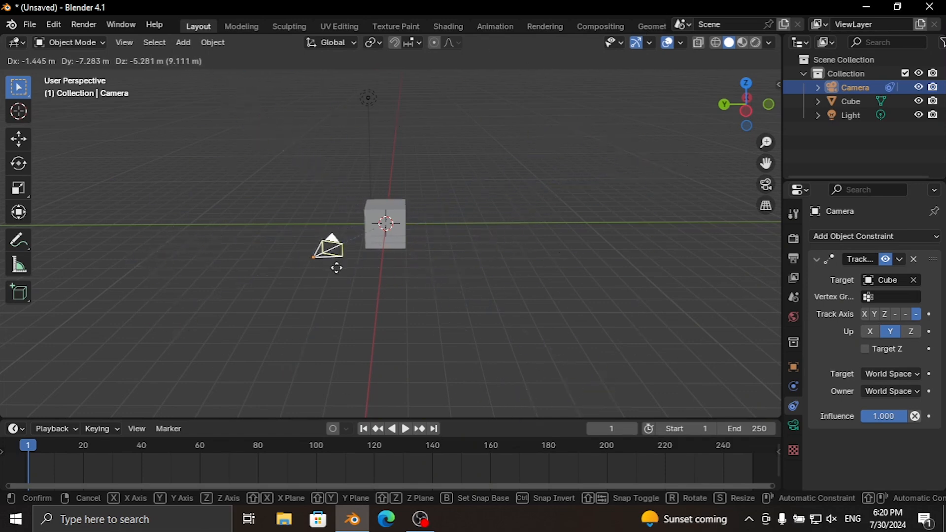
pyautogui.rightClick(336, 267)
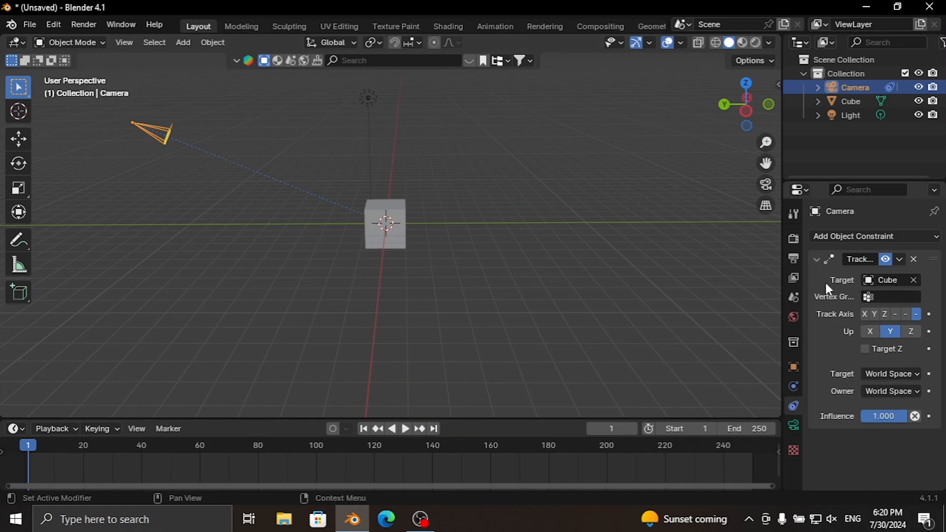
pyautogui.moveTo(783, 274); pyautogui.dragTo(701, 274)
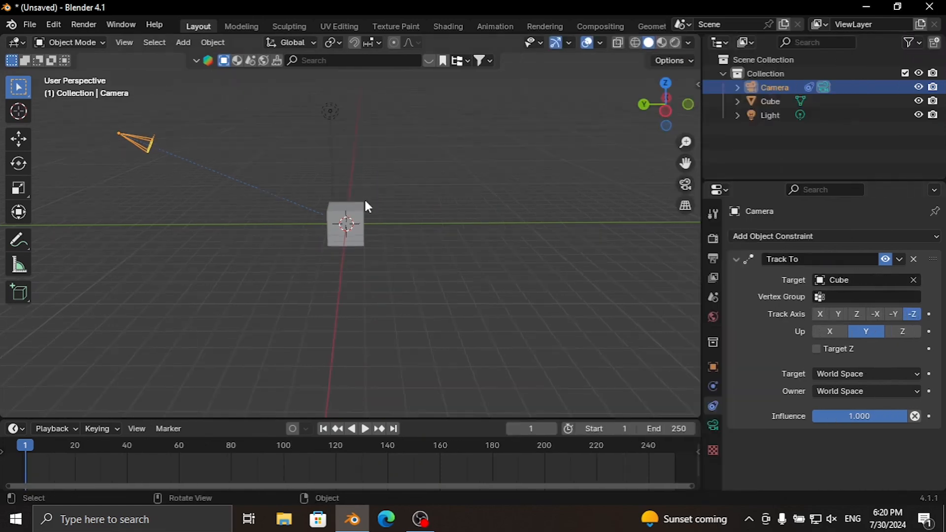
pyautogui.moveTo(364, 198); pyautogui.dragTo(266, 224, button='middle')
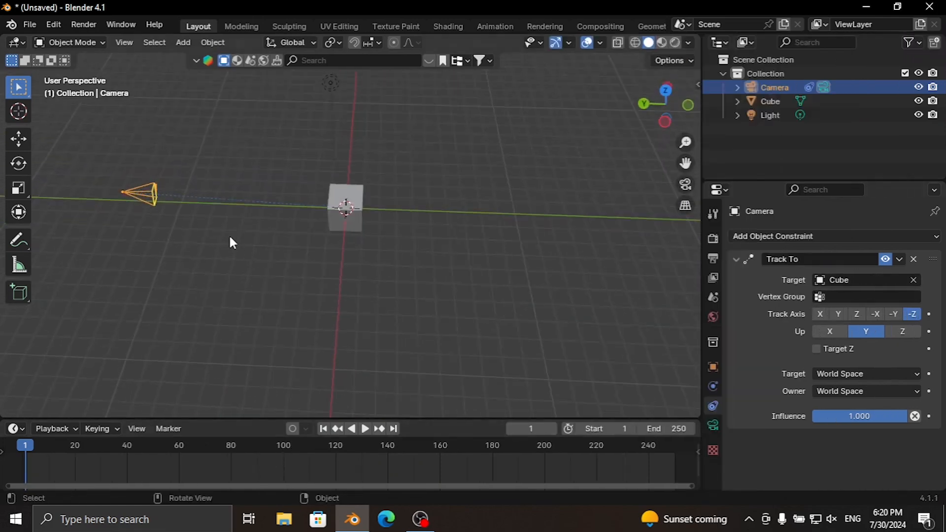
# Step: Move the camera farther away from the cube and insert a keyframe for it at frame 1
pyautogui.press('g')
pyautogui.click(348, 241)
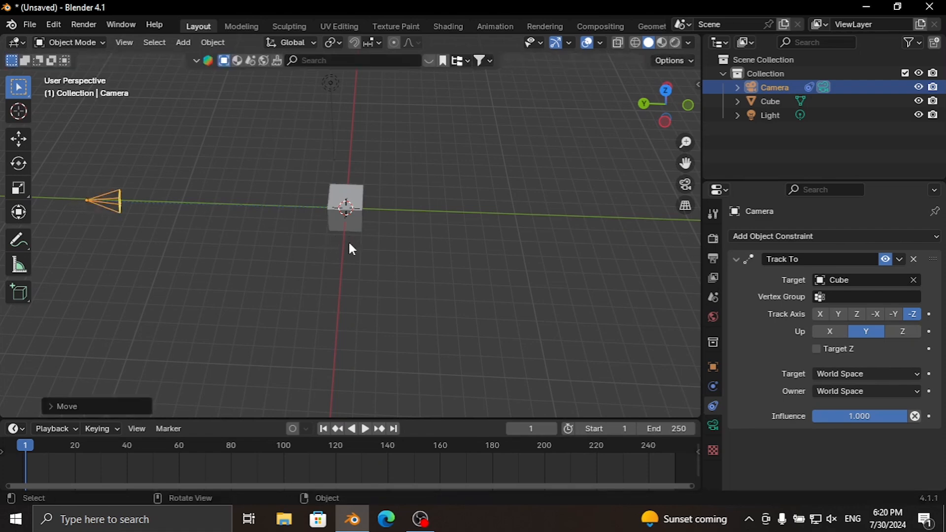
pyautogui.moveTo(348, 241); pyautogui.dragTo(352, 243, button='middle')
pyautogui.press('KP_0')
pyautogui.press('KP_0')
pyautogui.press('i')
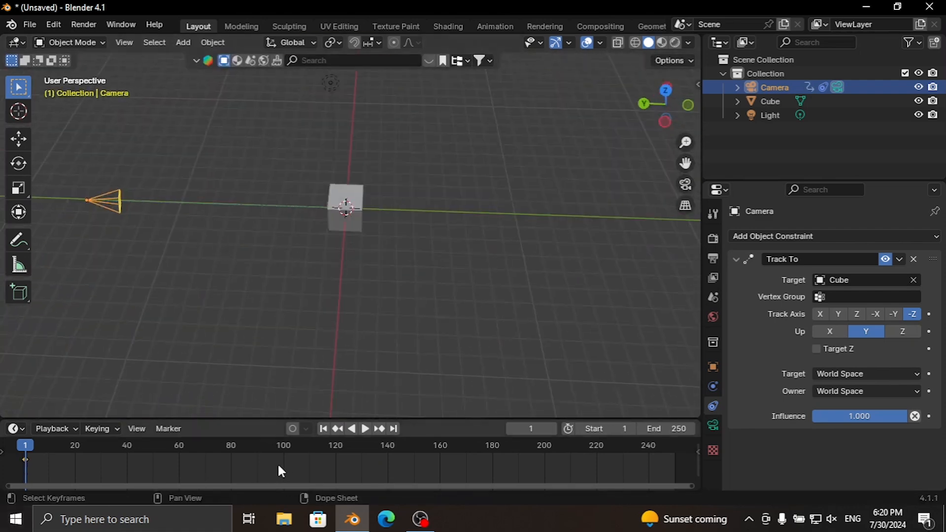
# Step: At frame 80, move the camera to the opposite side of the cube along the green axis and keyframe it
pyautogui.click(230, 447)
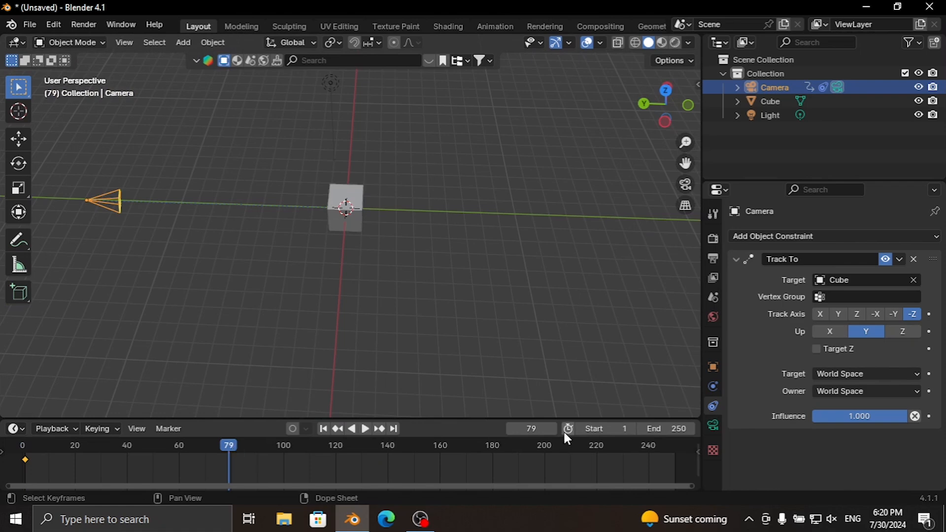
pyautogui.press('Right')
pyautogui.press('g')
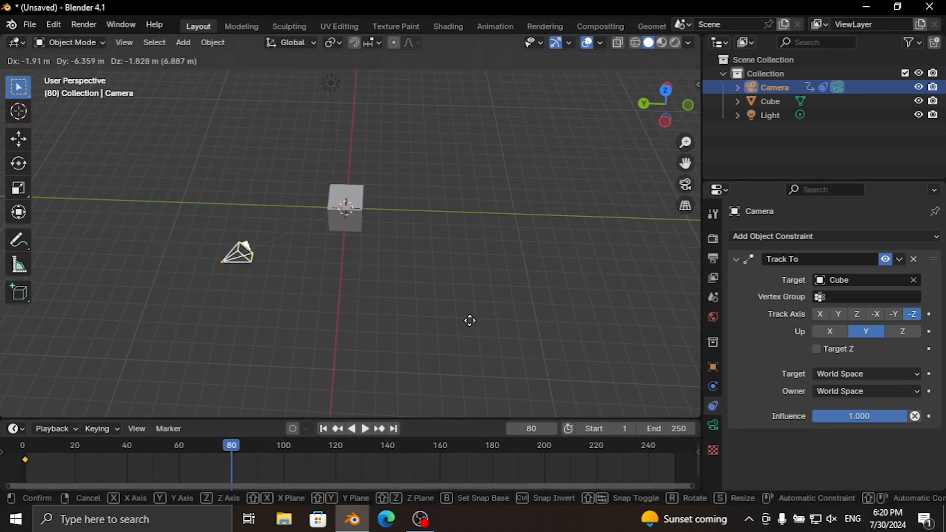
pyautogui.click(74, 266)
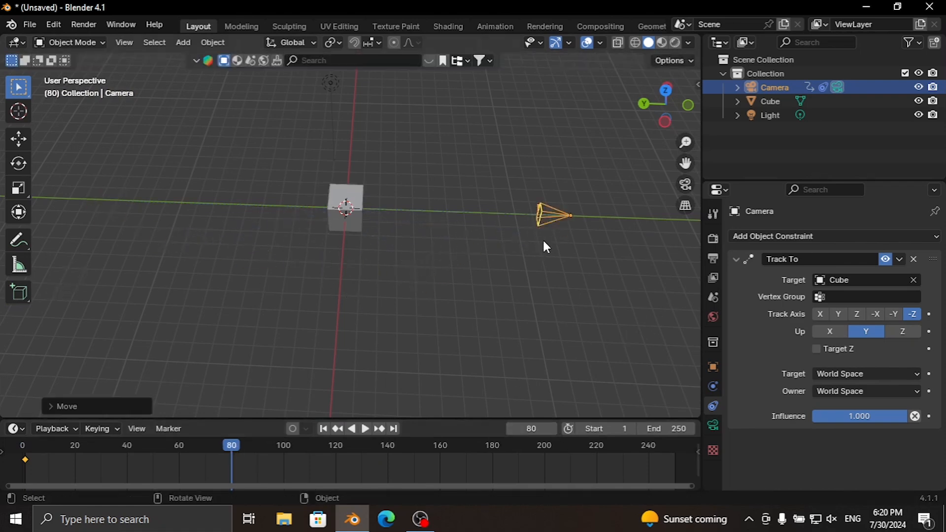
pyautogui.press('i')
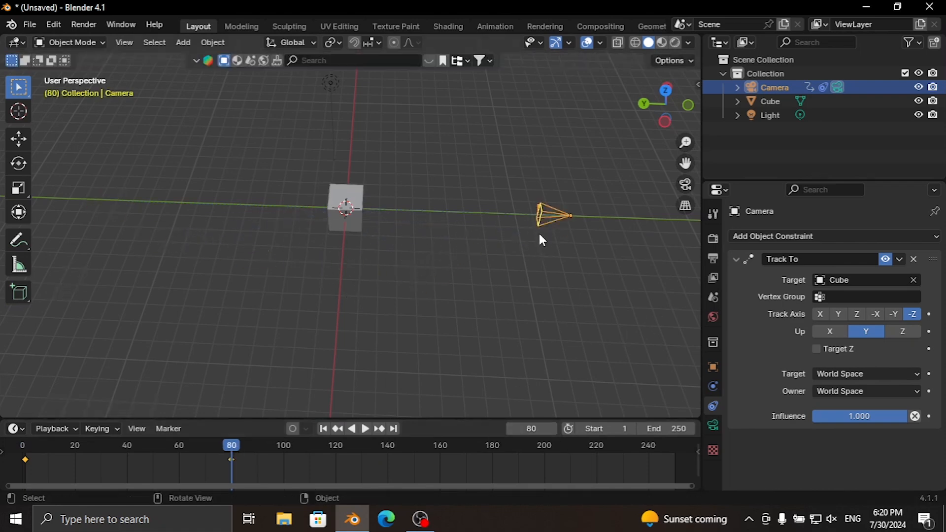
# Step: Play the camera move from the first frame in camera view to check that it keeps facing the cube
pyautogui.click(329, 429)
pyautogui.press('KP_0')
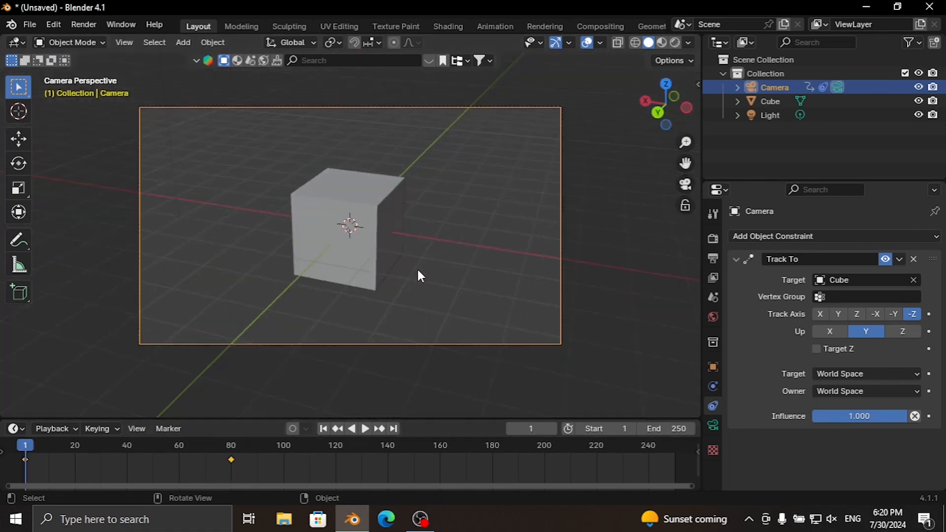
pyautogui.click(365, 427)
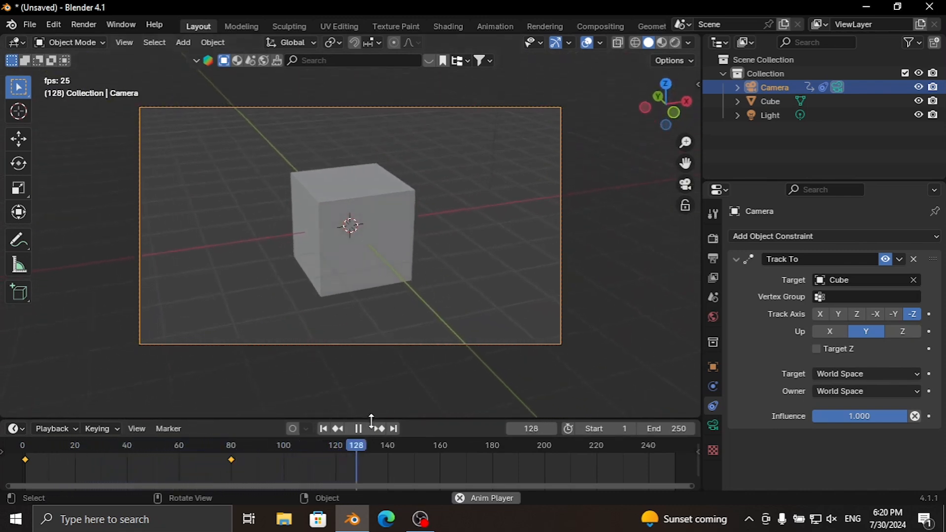
pyautogui.click(46, 446)
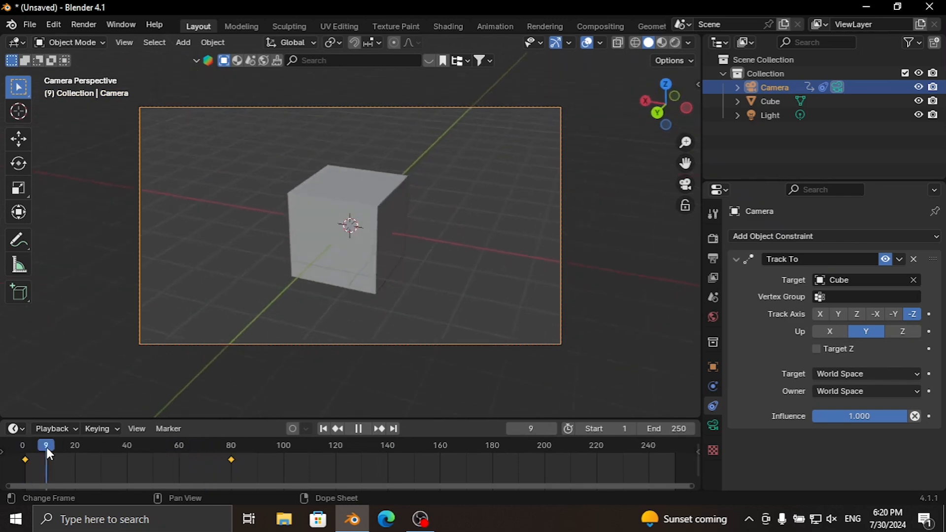
pyautogui.moveTo(46, 447); pyautogui.dragTo(29, 428)
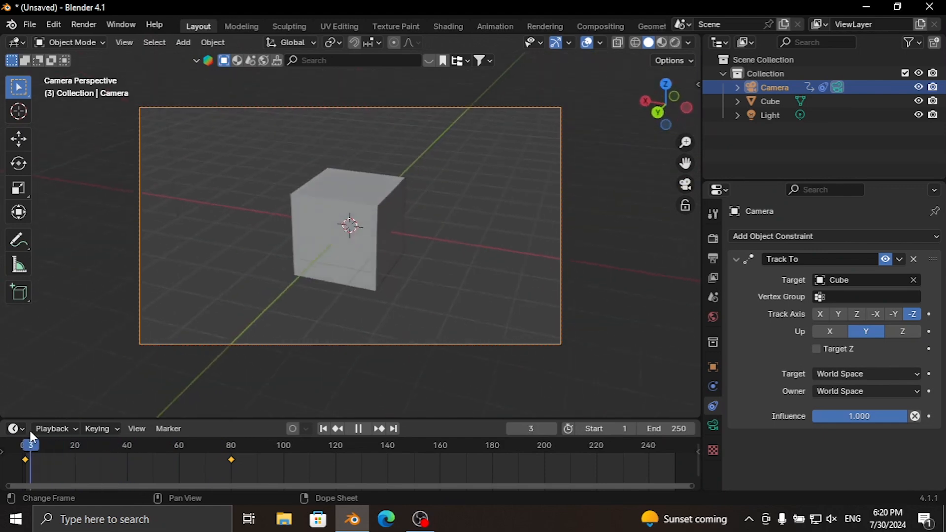
pyautogui.press('space')
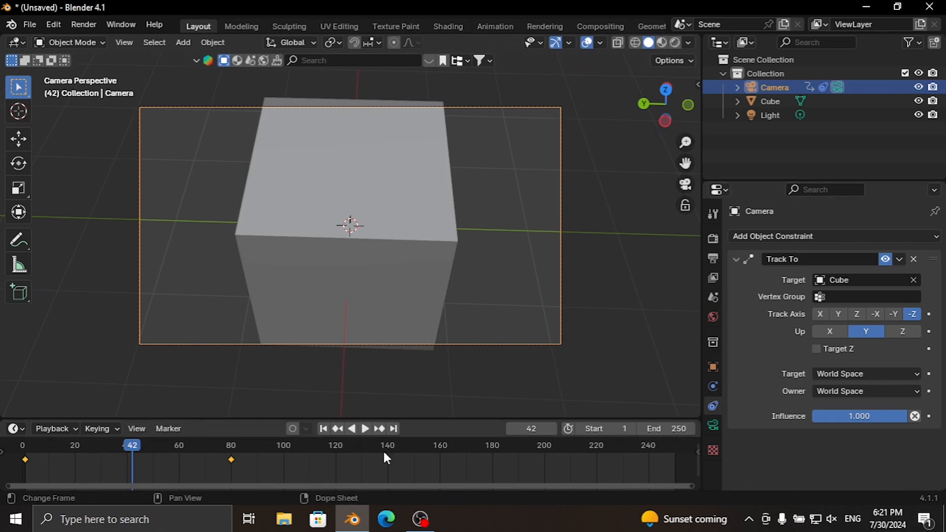
# Step: Keyframe the Track To constraint's Influence at 1.000 on frame 39
pyautogui.moveTo(125, 445); pyautogui.dragTo(123, 464)
pyautogui.press('space')
pyautogui.scroll(-3, 447, 319)
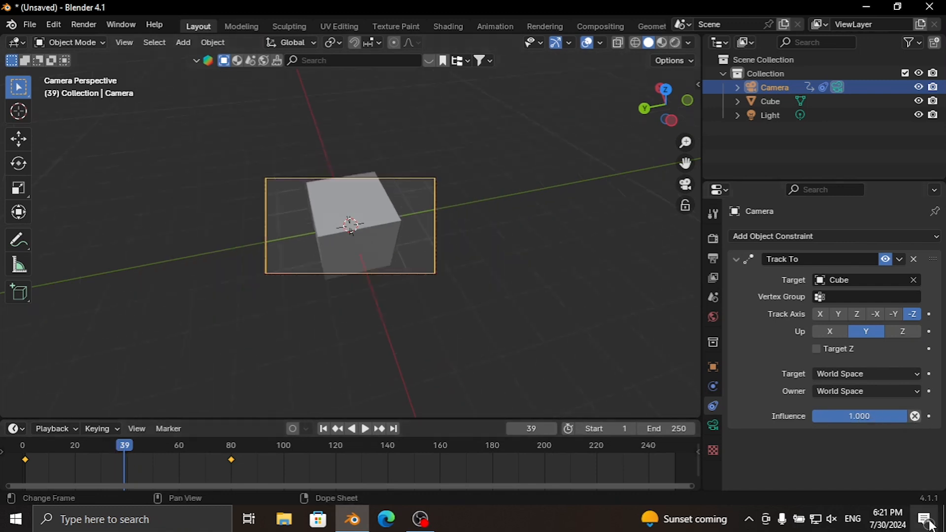
pyautogui.click(929, 416)
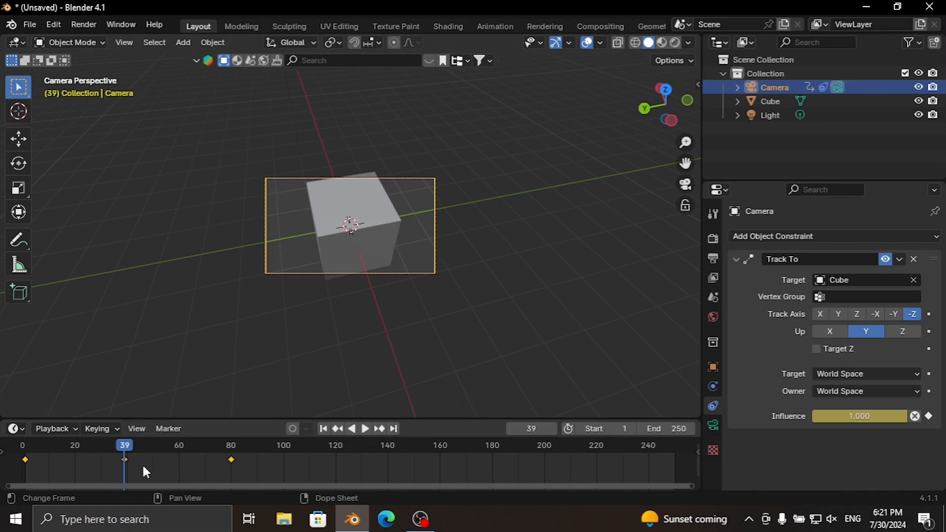
# Step: Go to frame 52 and add a UV sphere, placing it beside the cube outside the camera frame
pyautogui.moveTo(131, 444); pyautogui.dragTo(158, 444)
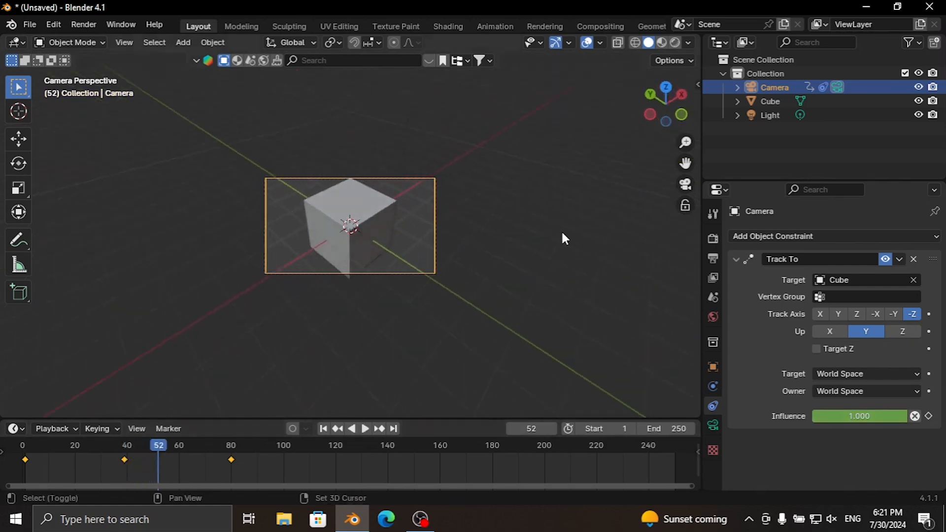
pyautogui.hotkey('shift', 'a')
pyautogui.moveTo(524, 70)
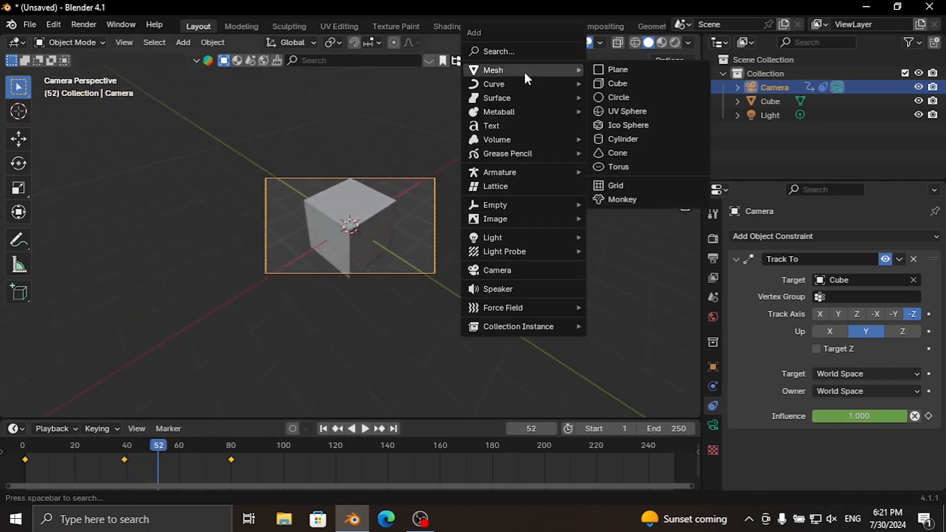
pyautogui.click(632, 110)
pyautogui.press('g')
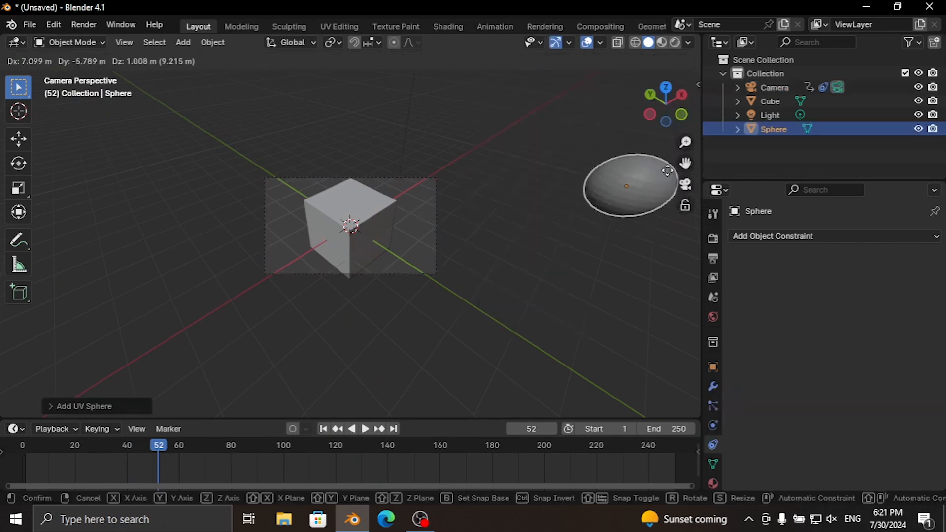
pyautogui.click(626, 191)
# Step: Set the camera's Track To Influence to 0.000 and keyframe it at frame 52
pyautogui.click(330, 243)
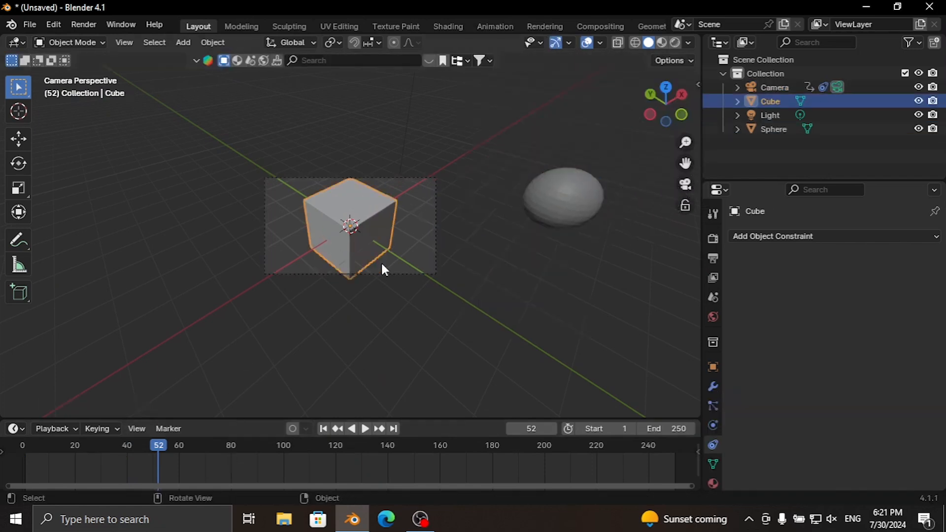
pyautogui.click(380, 274)
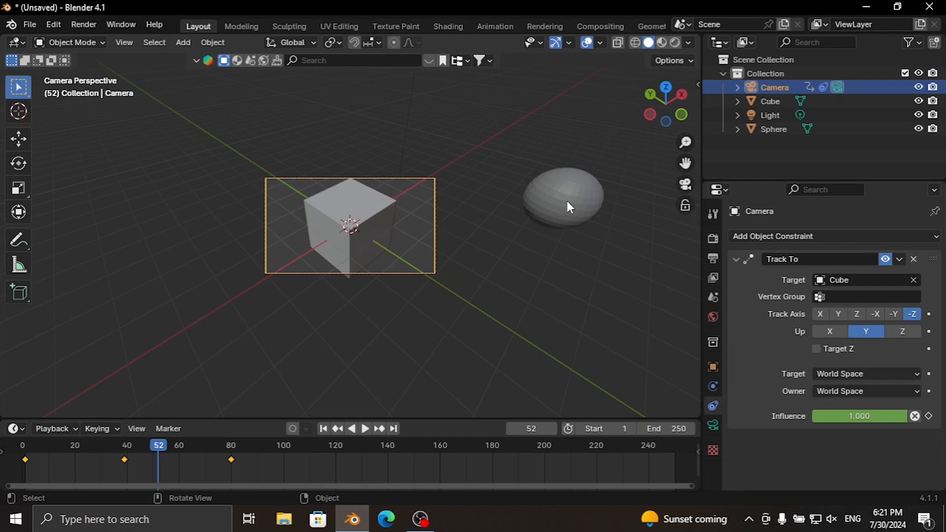
pyautogui.moveTo(909, 416); pyautogui.dragTo(813, 417)
pyautogui.click(928, 417)
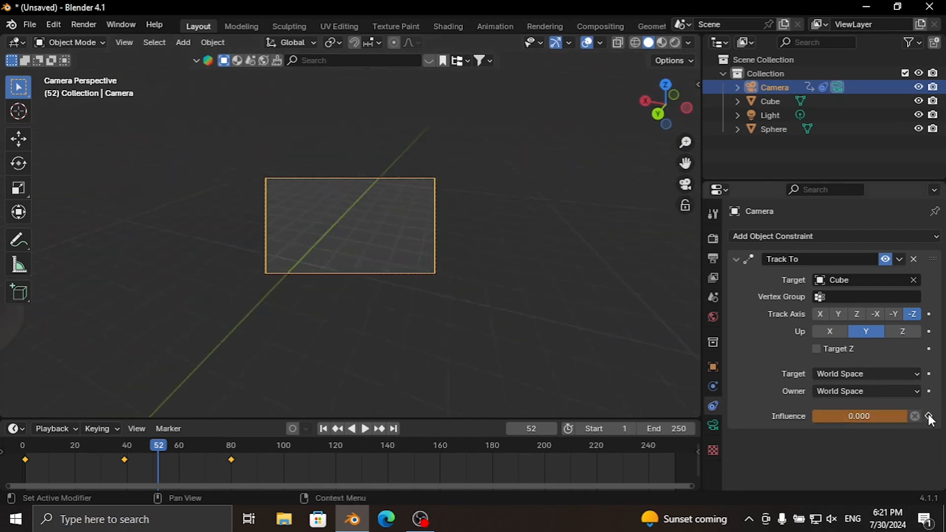
# Step: Rotate the camera around the global Z axis at frame 52 so that it faces the sphere
pyautogui.press('r')
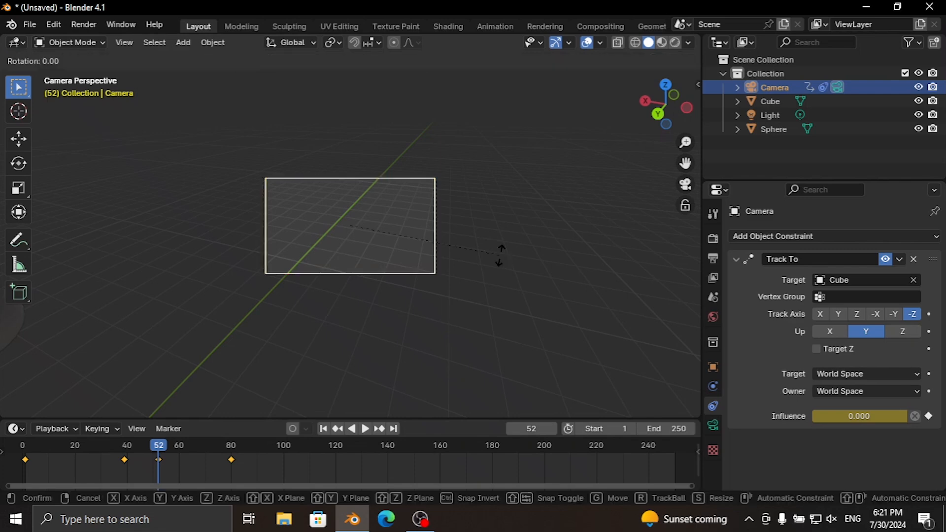
pyautogui.press('z')
pyautogui.click(459, 62)
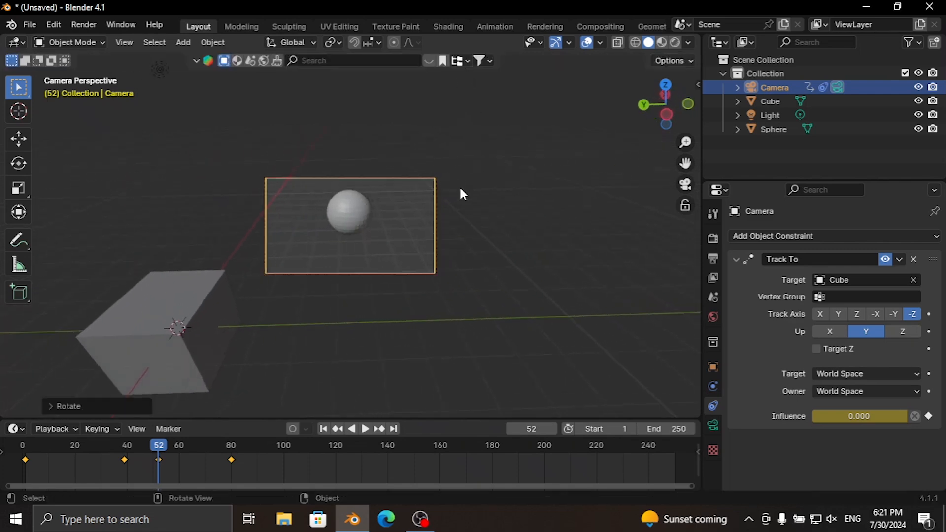
pyautogui.press('space')
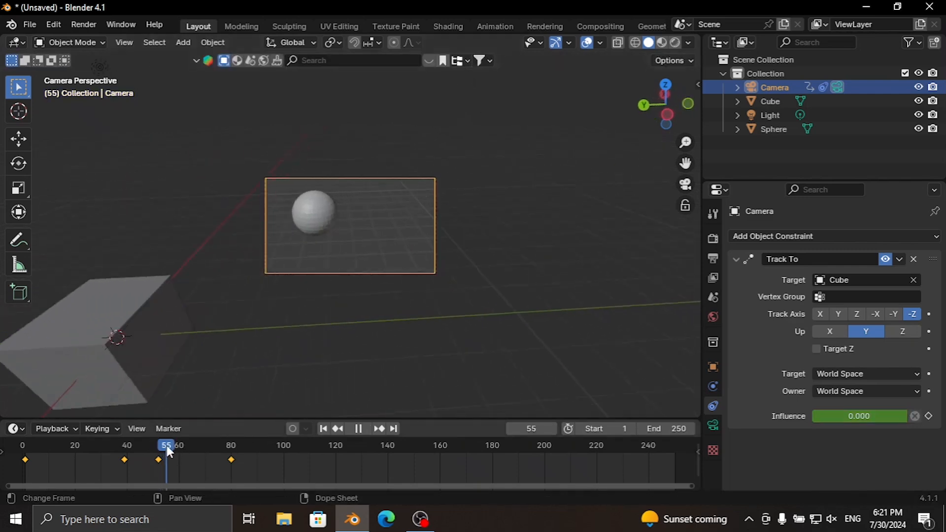
# Step: At frame 80, rotate the camera around global Z and shift it so the sphere sits inside the camera frame
pyautogui.moveTo(167, 446); pyautogui.dragTo(231, 458)
pyautogui.press('r')
pyautogui.press('z')
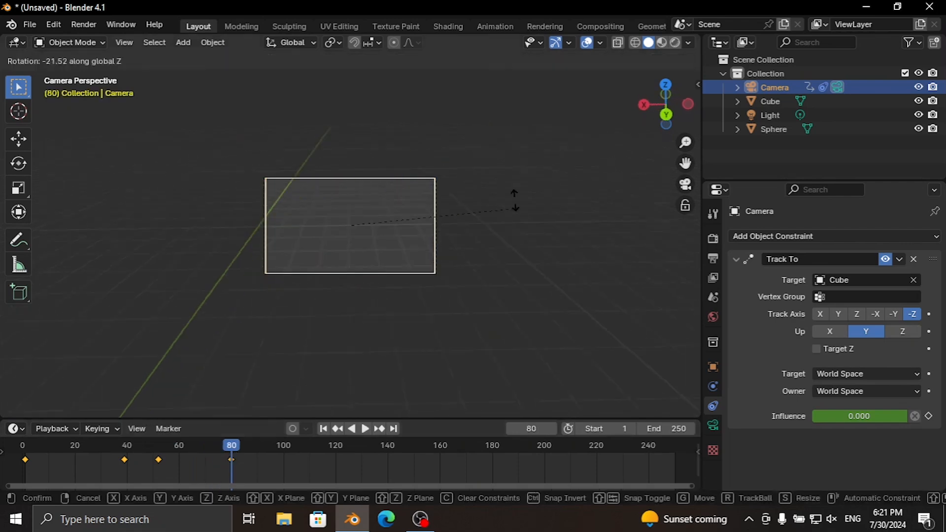
pyautogui.click(282, 370)
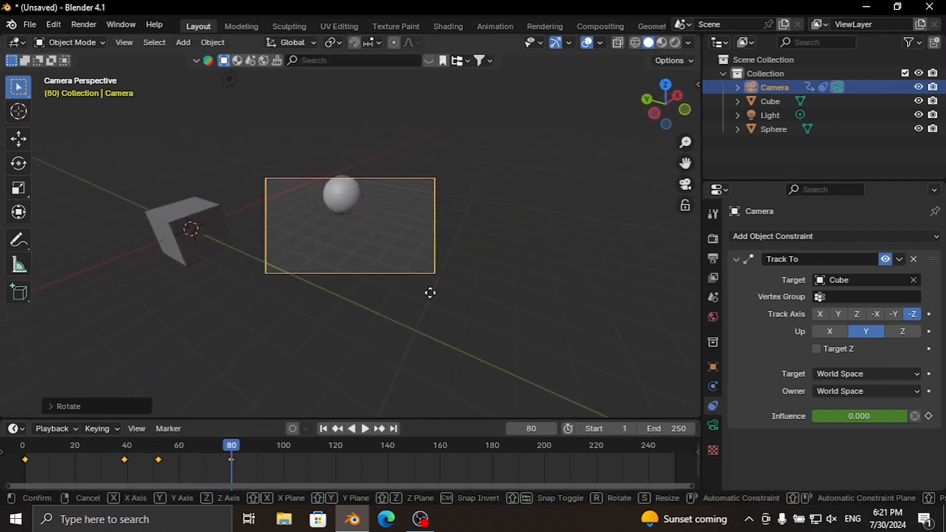
pyautogui.click(426, 249)
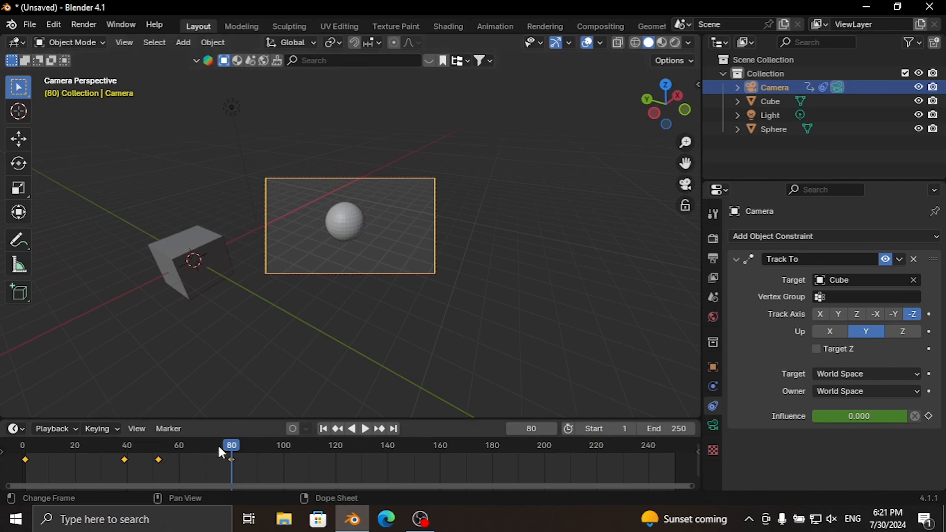
# Step: Play and scrub the animation from the start to check the camera's switch from the cube to the sphere
pyautogui.moveTo(222, 452); pyautogui.dragTo(37, 452)
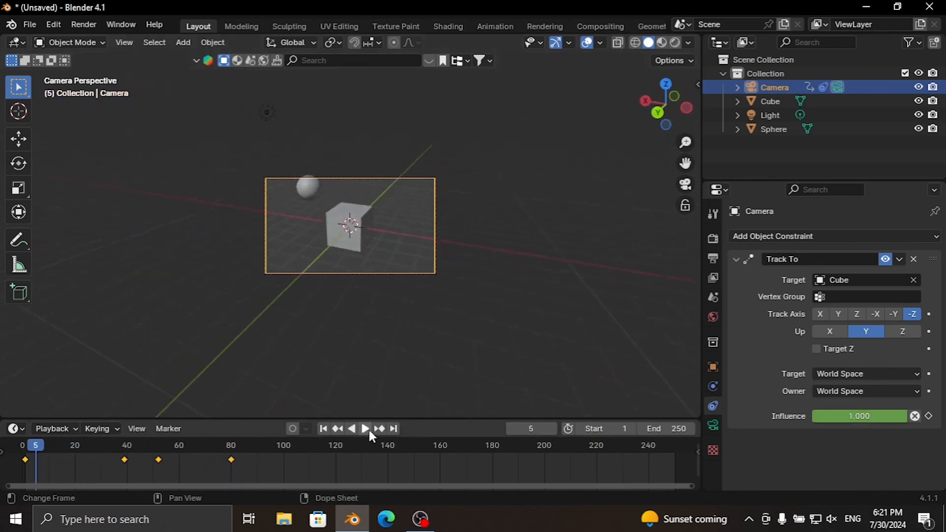
pyautogui.click(364, 428)
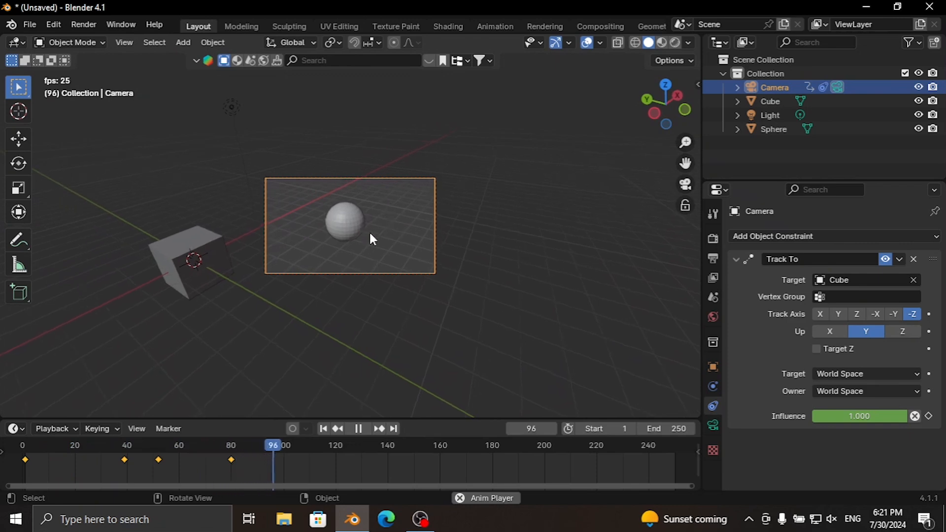
pyautogui.click(359, 428)
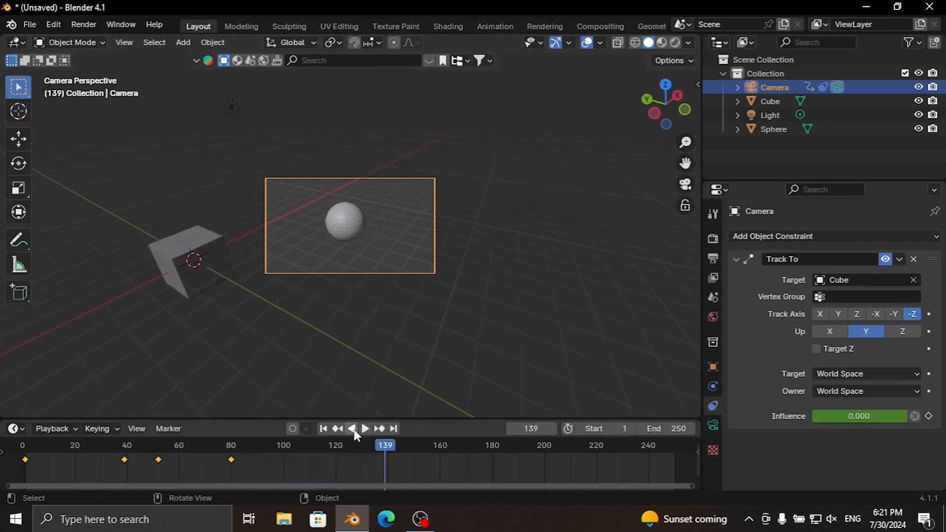
pyautogui.click(325, 429)
pyautogui.moveTo(28, 445); pyautogui.dragTo(79, 452)
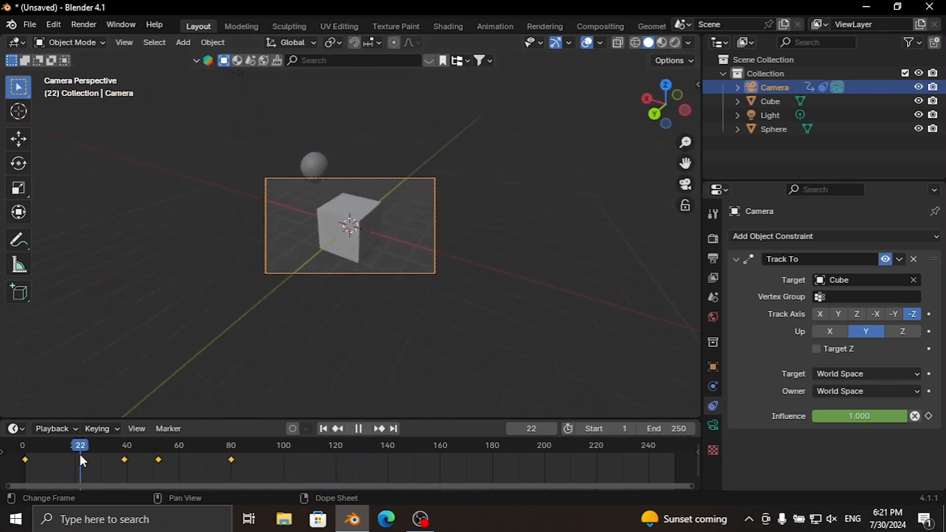
pyautogui.press('space')
pyautogui.press('space')
# Step: Replace the Track To constraint's target with the sphere
pyautogui.moveTo(900, 418)
pyautogui.mouseDown()
pyautogui.moveTo(811, 418)
pyautogui.moveTo(907, 417)
pyautogui.mouseUp()
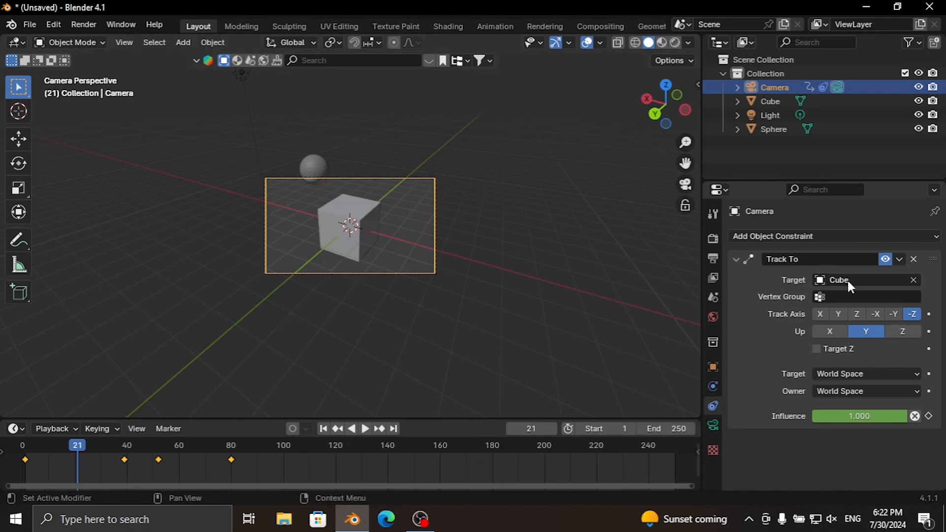
pyautogui.click(913, 279)
pyautogui.click(913, 280)
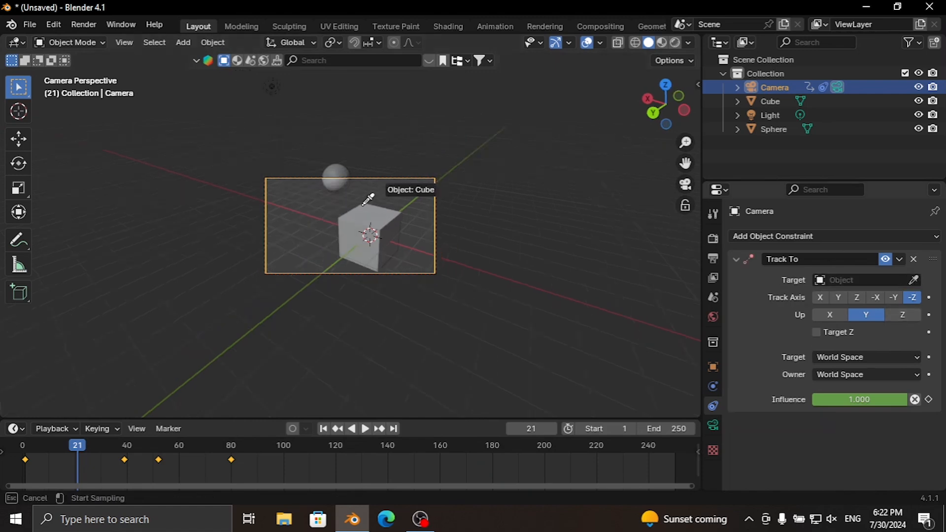
pyautogui.click(333, 173)
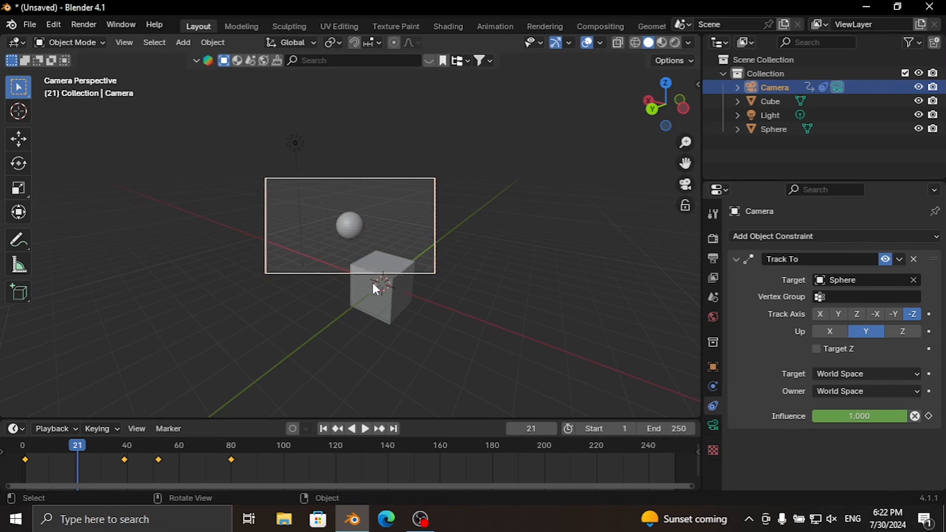
# Step: Scrub back to frame 5 to check the sphere tracking, and remove the Track To constraint from the camera
pyautogui.moveTo(64, 445); pyautogui.dragTo(36, 451)
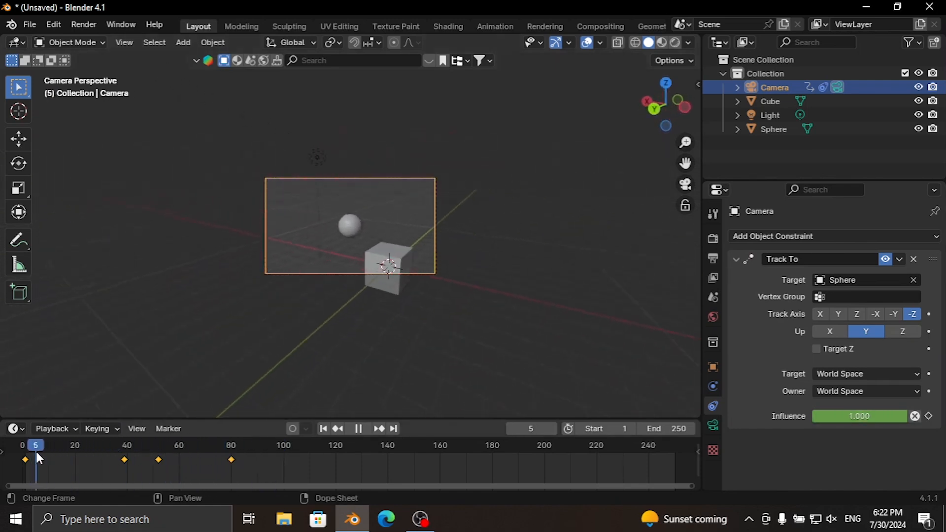
pyautogui.click(914, 260)
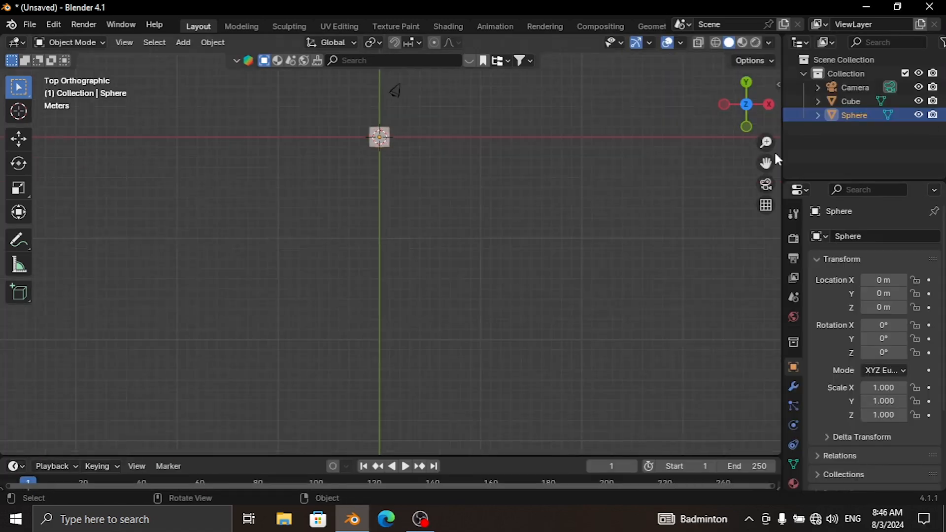
pyautogui.moveTo(769, 158); pyautogui.dragTo(764, 195)
pyautogui.scroll(1, 522, 167)
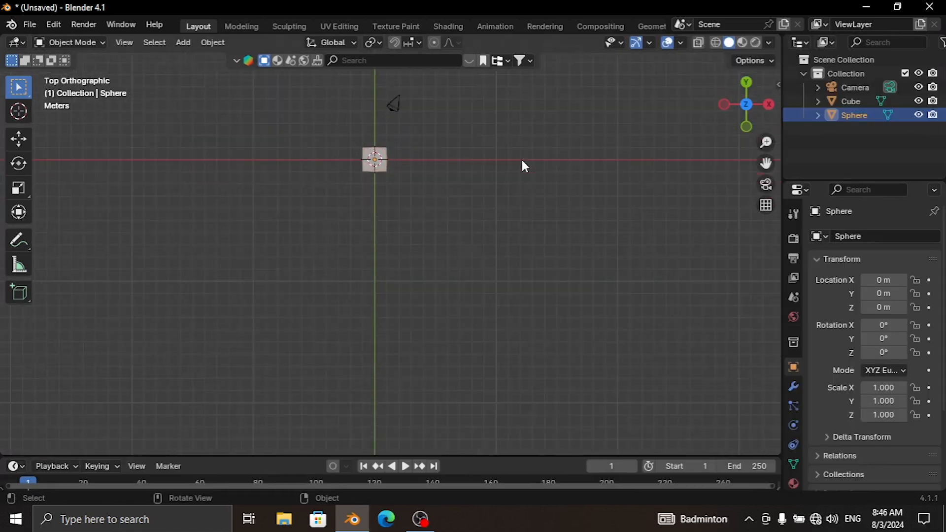
# Step: Add a UV sphere and move it to about X -9.88 m, Y -12.86 m in the top view
pyautogui.scroll(-2, 510, 165)
pyautogui.scroll(2, 514, 167)
pyautogui.hotkey('shift', 'a')
pyautogui.moveTo(465, 148)
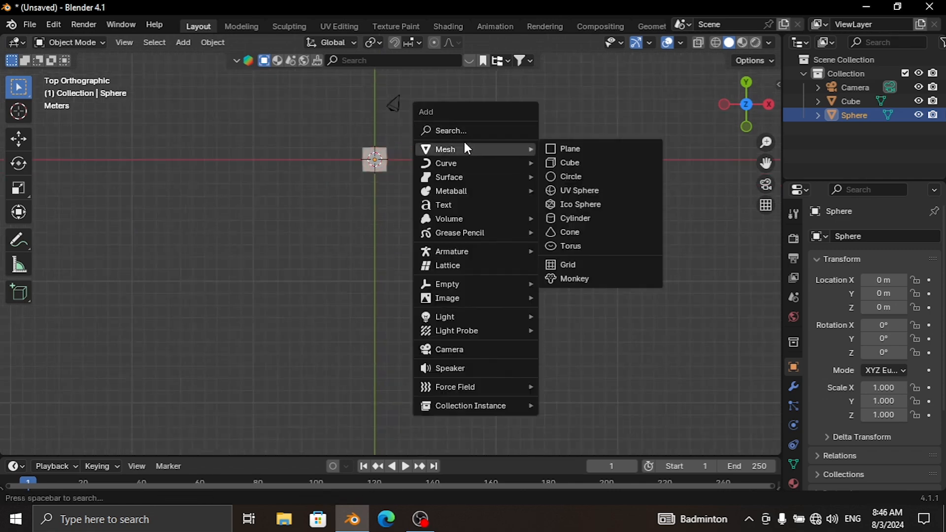
pyautogui.click(597, 192)
pyautogui.press('g')
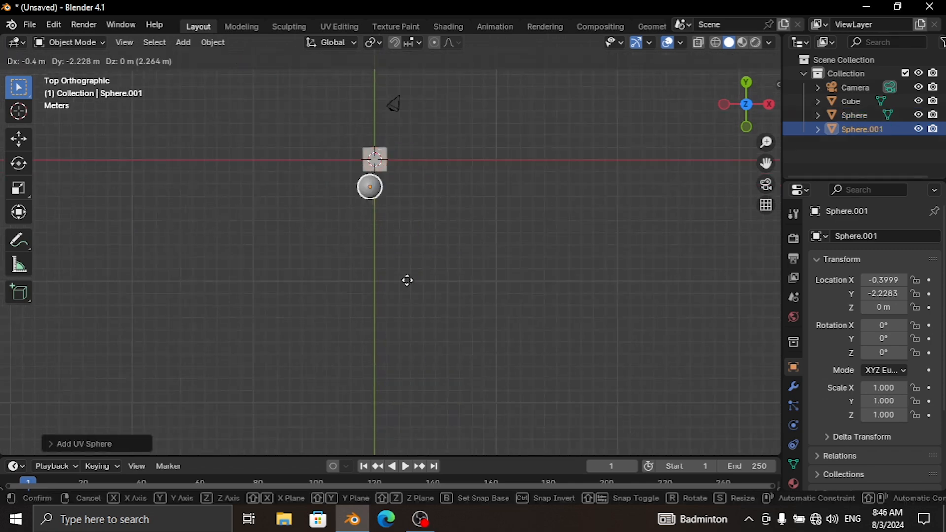
pyautogui.click(319, 345)
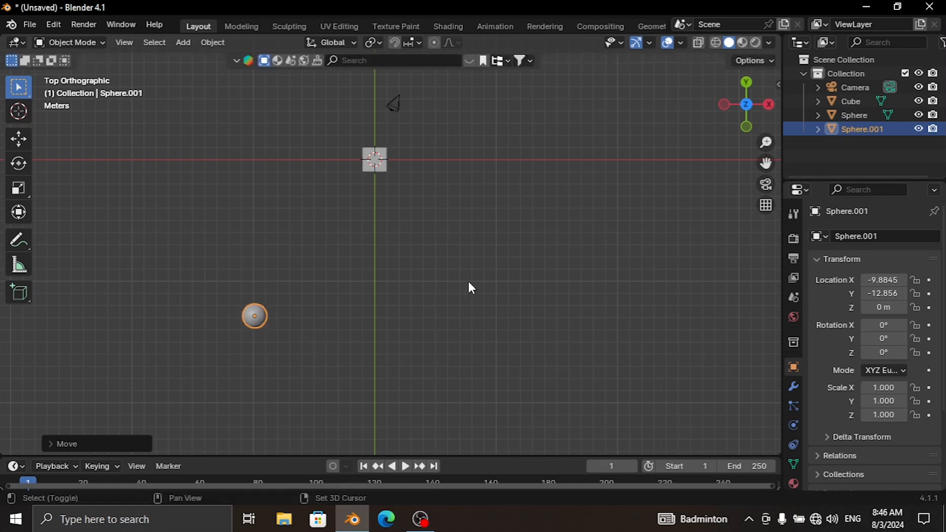
# Step: Add a cylinder and move it to about X 10.53 m, Y -18.76 m
pyautogui.hotkey('shift', 'a')
pyautogui.moveTo(446, 232)
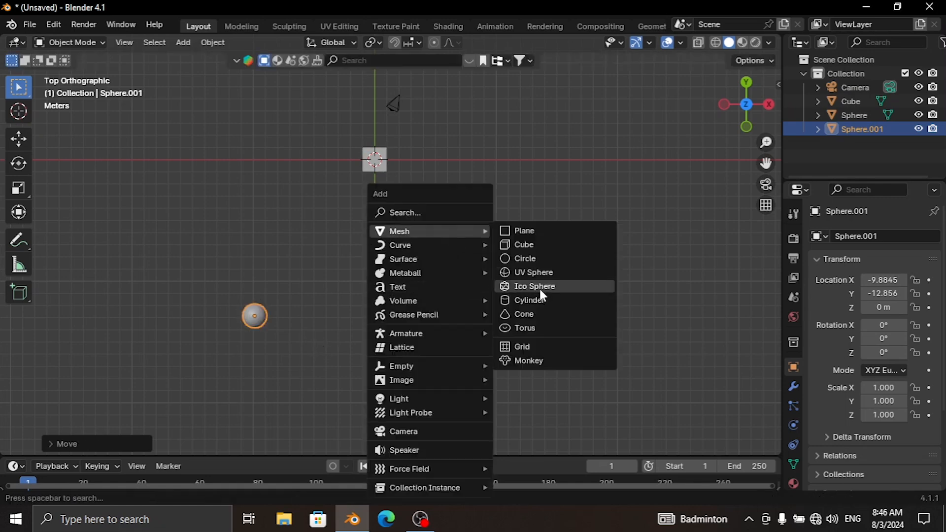
pyautogui.click(536, 305)
pyautogui.scroll(-2, 430, 279)
pyautogui.press('g')
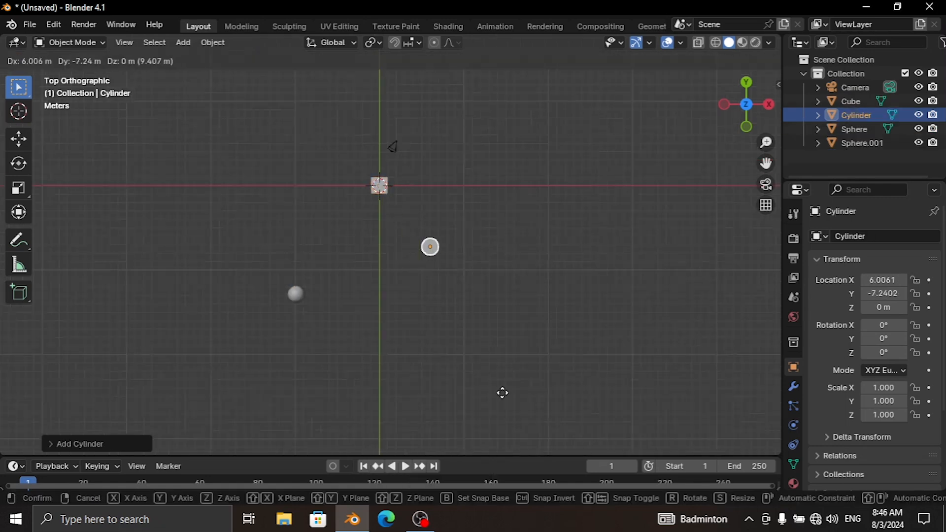
pyautogui.click(523, 456)
# Step: Add a cone and move it to about X -2.96 m, Y -35.78 m, beyond the sphere and cylinder
pyautogui.moveTo(765, 163); pyautogui.dragTo(776, 113)
pyautogui.hotkey('shift', 'a')
pyautogui.moveTo(610, 173)
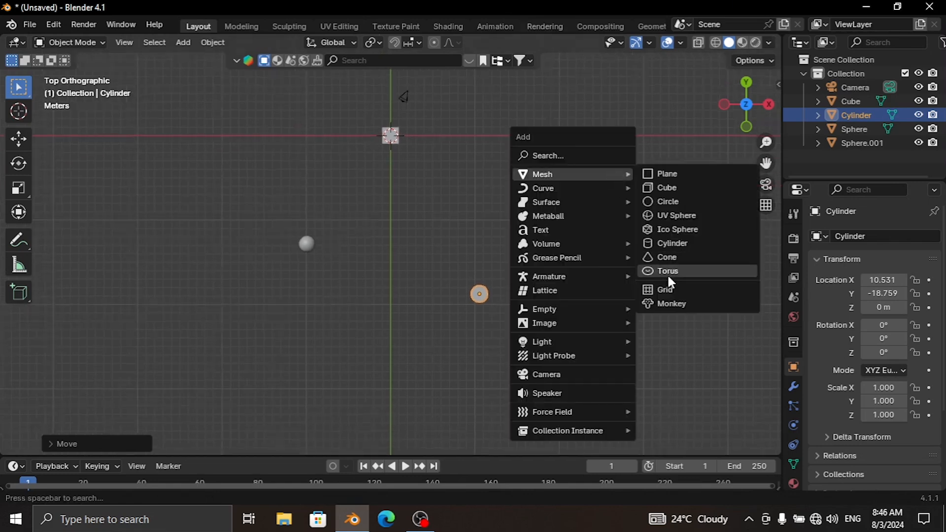
pyautogui.click(677, 257)
pyautogui.scroll(-2, 532, 252)
pyautogui.press('g')
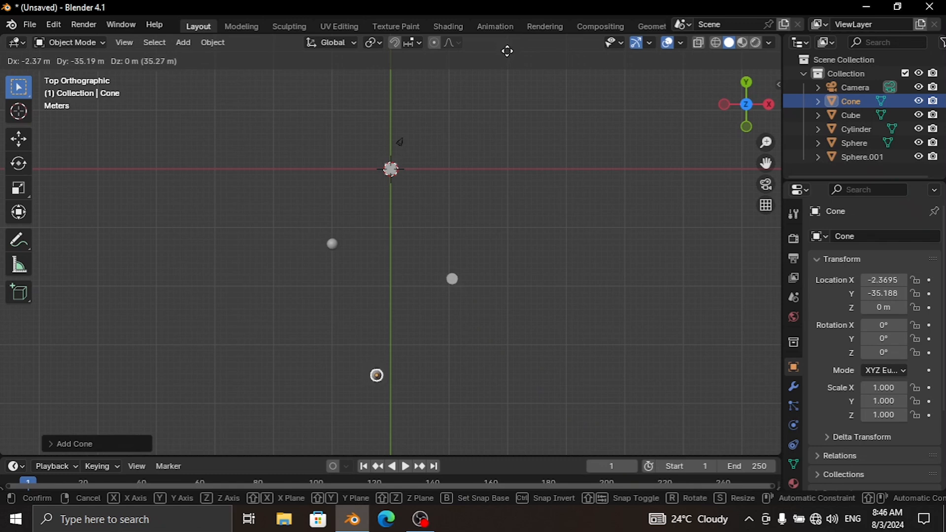
pyautogui.click(509, 60)
# Step: Add a Bézier curve and delete all of its default vertices in Edit Mode
pyautogui.scroll(1, 600, 160)
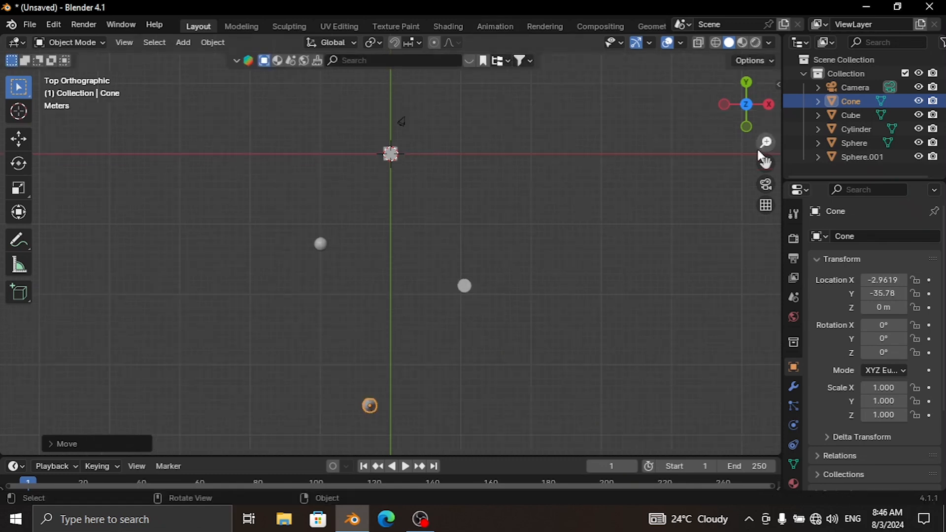
pyautogui.moveTo(764, 163); pyautogui.dragTo(774, 122)
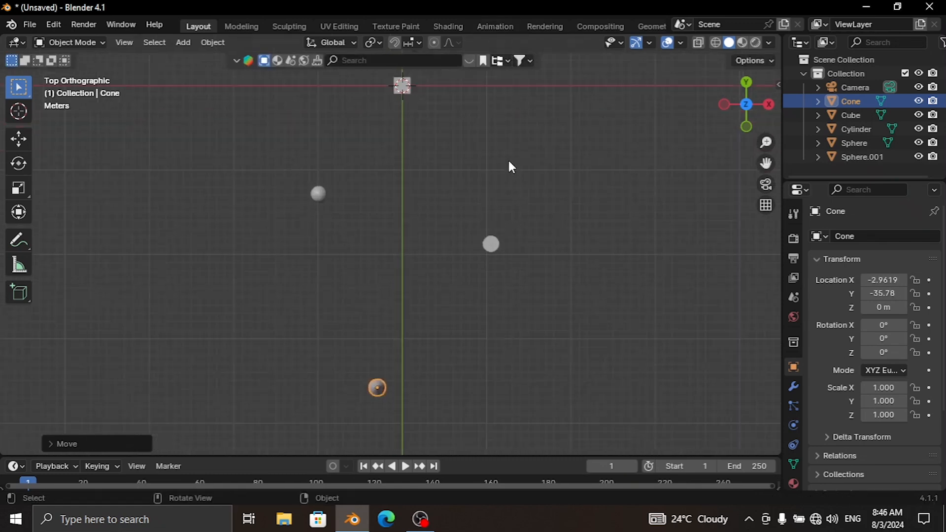
pyautogui.hotkey('shift', 'a')
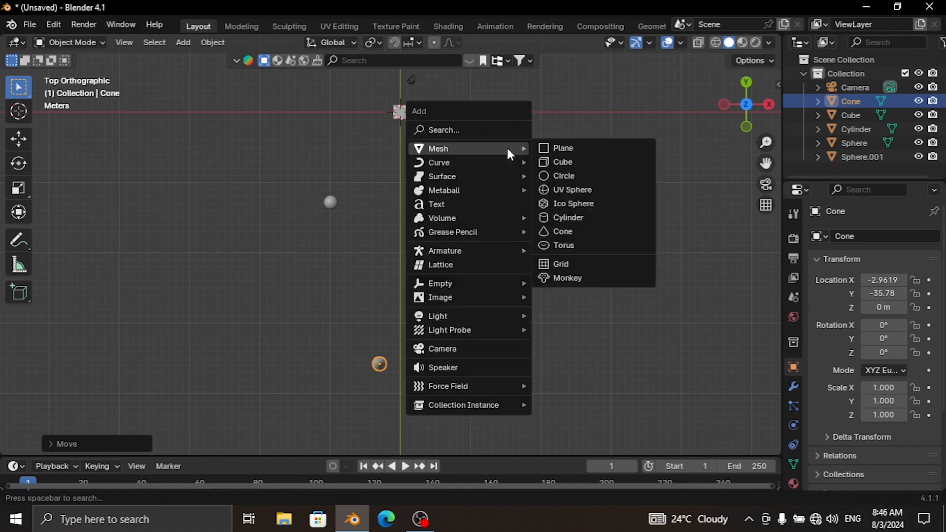
pyautogui.moveTo(475, 165)
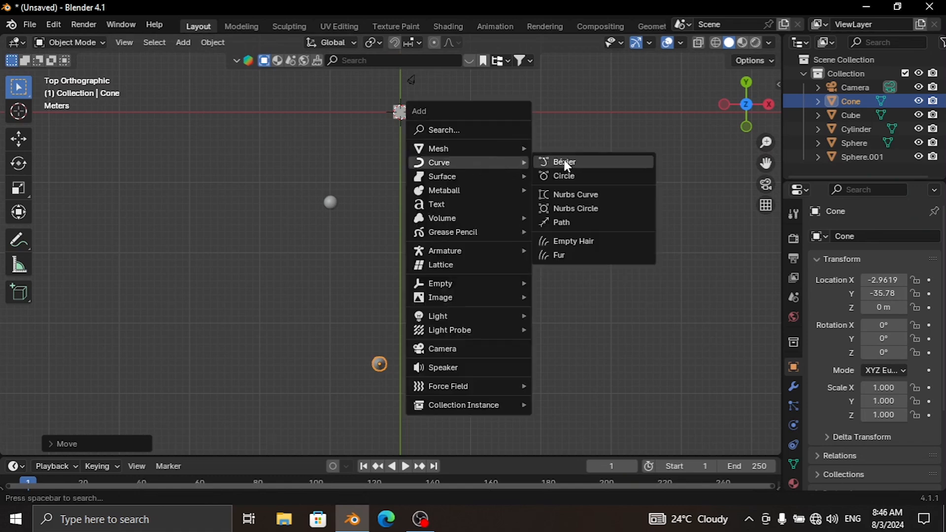
pyautogui.click(574, 168)
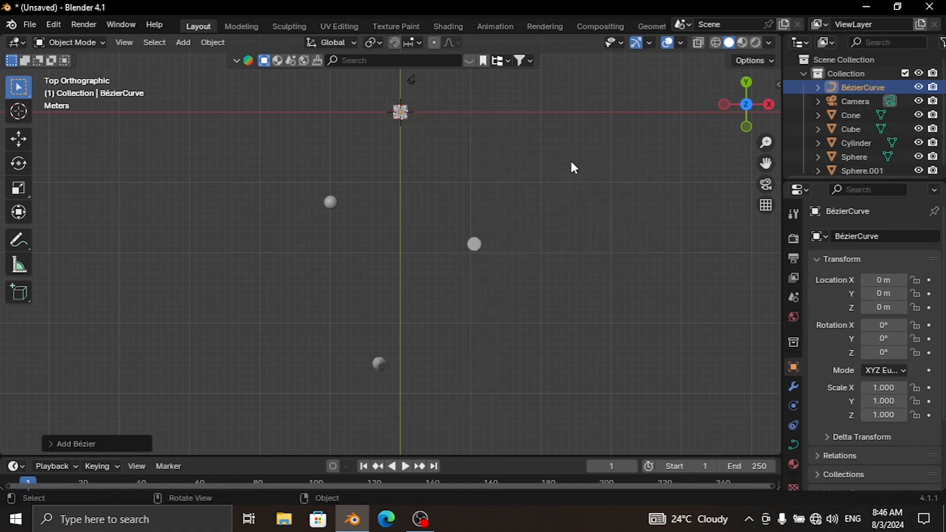
pyautogui.press('Tab')
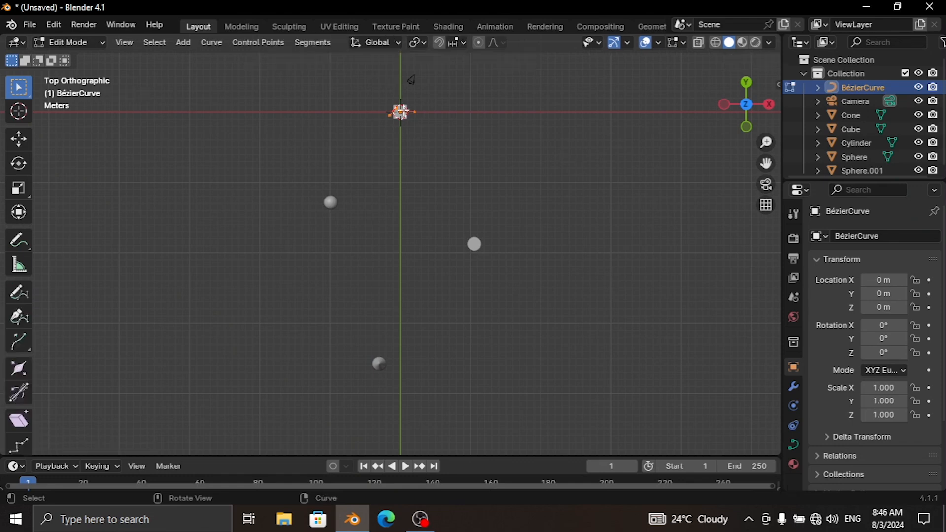
pyautogui.scroll(2, 411, 110)
pyautogui.moveTo(766, 163); pyautogui.dragTo(771, 287)
pyautogui.press('x')
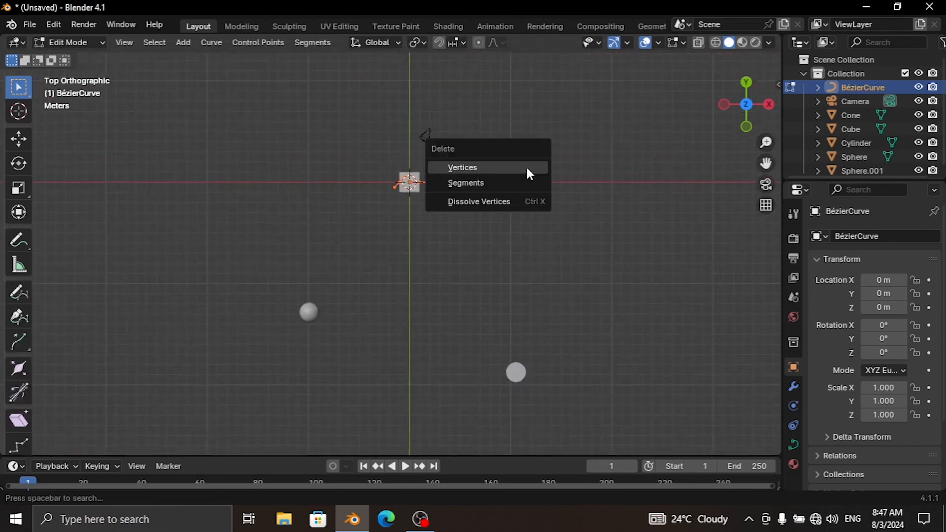
pyautogui.click(498, 169)
# Step: With the Draw tool, sketch one winding curve from near the camera past the cube, around the sphere and cylinder, and around the cone
pyautogui.scroll(-2, 507, 164)
pyautogui.scroll(-1, 508, 163)
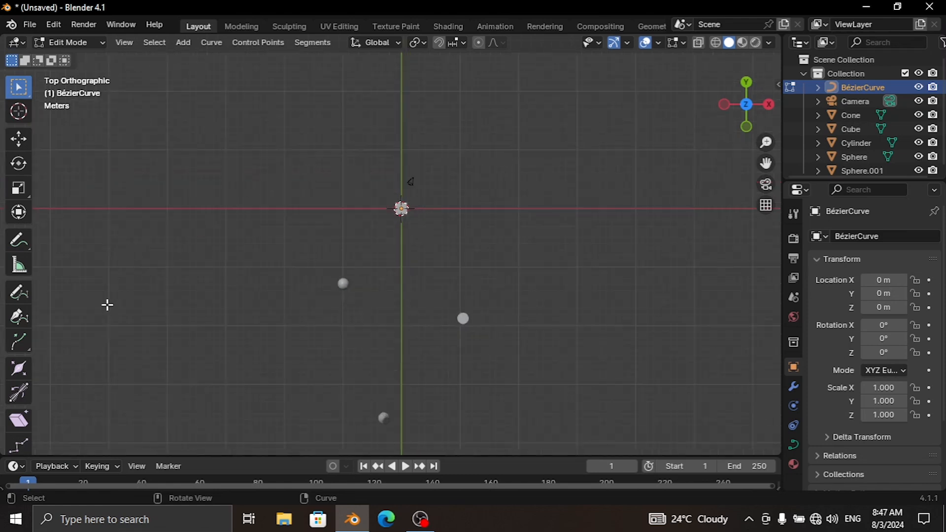
pyautogui.click(20, 297)
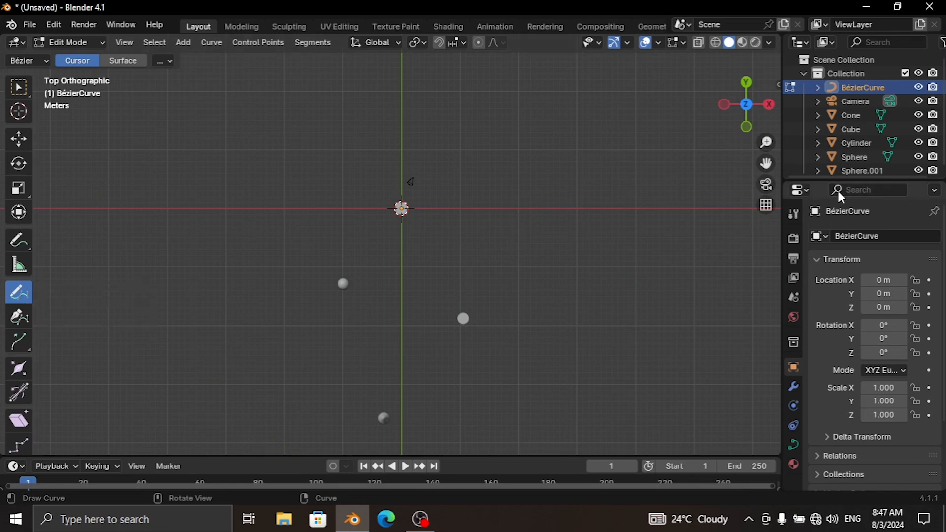
pyautogui.moveTo(764, 164); pyautogui.dragTo(776, 82)
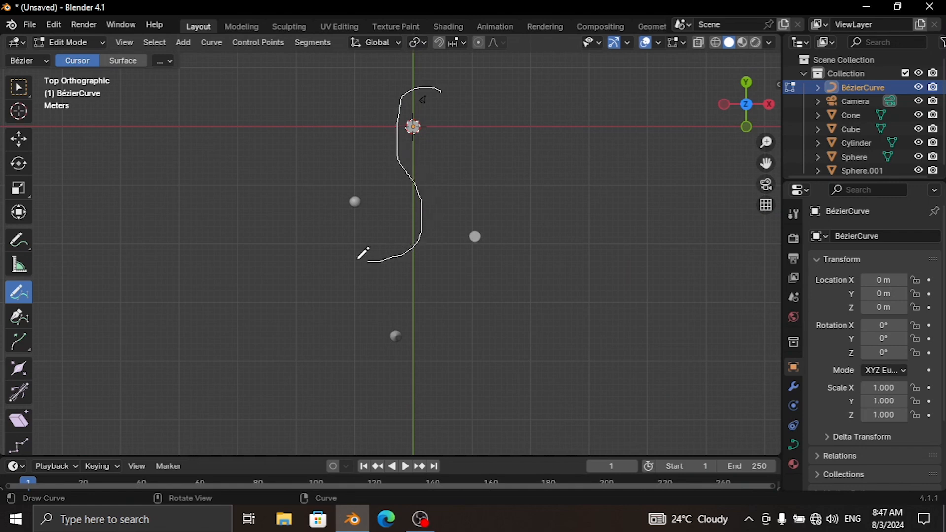
pyautogui.moveTo(358, 259); pyautogui.dragTo(310, 185)
pyautogui.moveTo(461, 201); pyautogui.dragTo(511, 256)
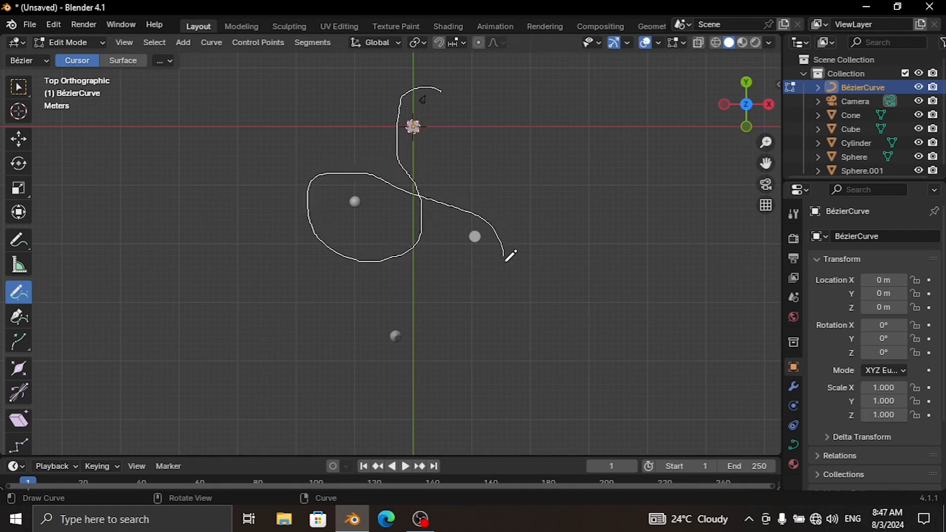
pyautogui.moveTo(478, 291)
pyautogui.mouseDown()
pyautogui.moveTo(378, 296)
pyautogui.moveTo(340, 355)
pyautogui.mouseUp()
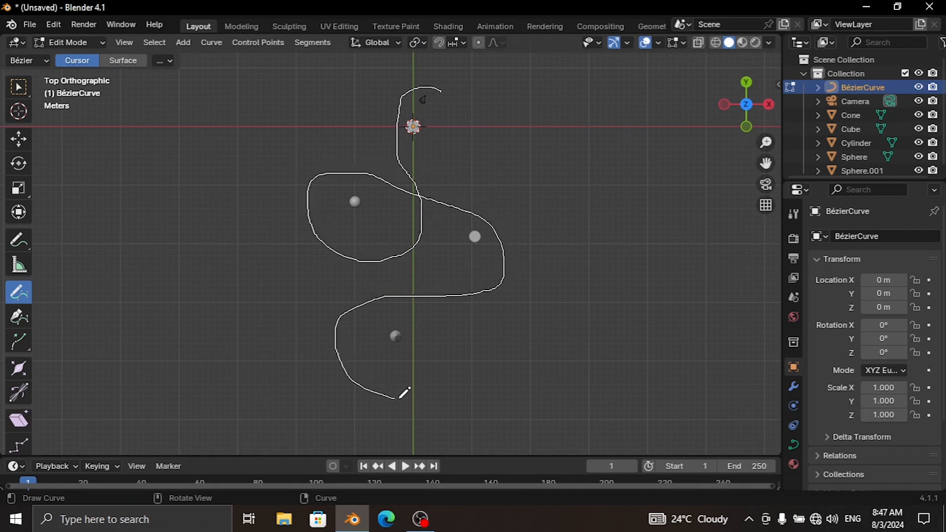
pyautogui.moveTo(437, 372); pyautogui.dragTo(438, 373)
# Step: Move the control points above the sphere and above the cylinder slightly away from those objects to widen the path
pyautogui.scroll(2, 563, 203)
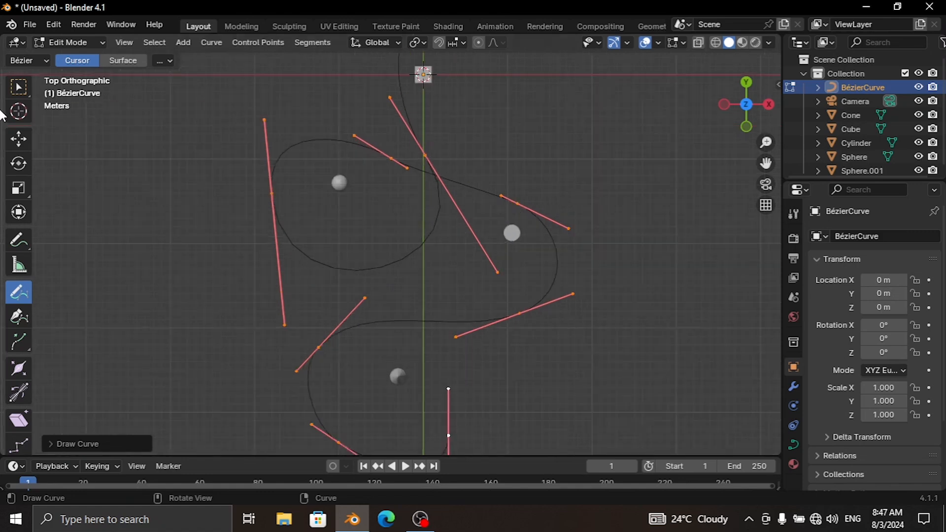
pyautogui.click(19, 87)
pyautogui.click(394, 157)
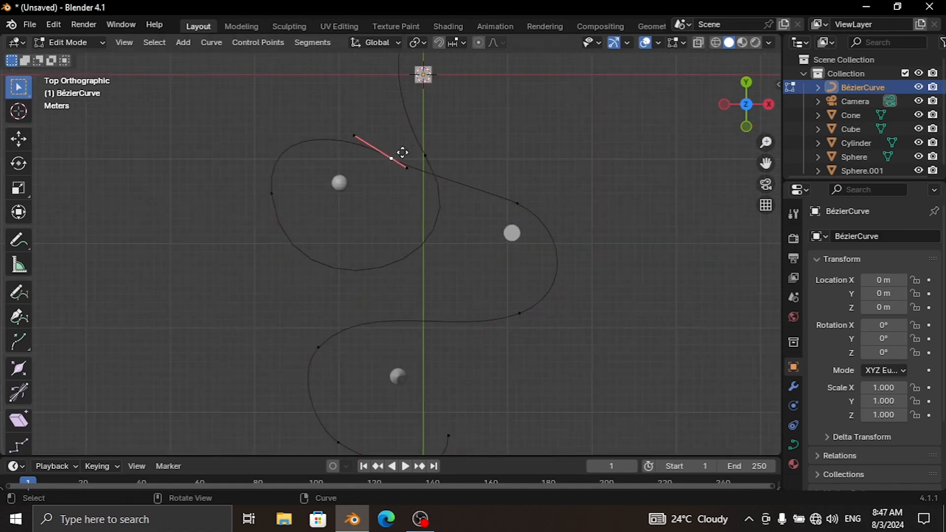
pyautogui.moveTo(402, 153); pyautogui.dragTo(418, 123)
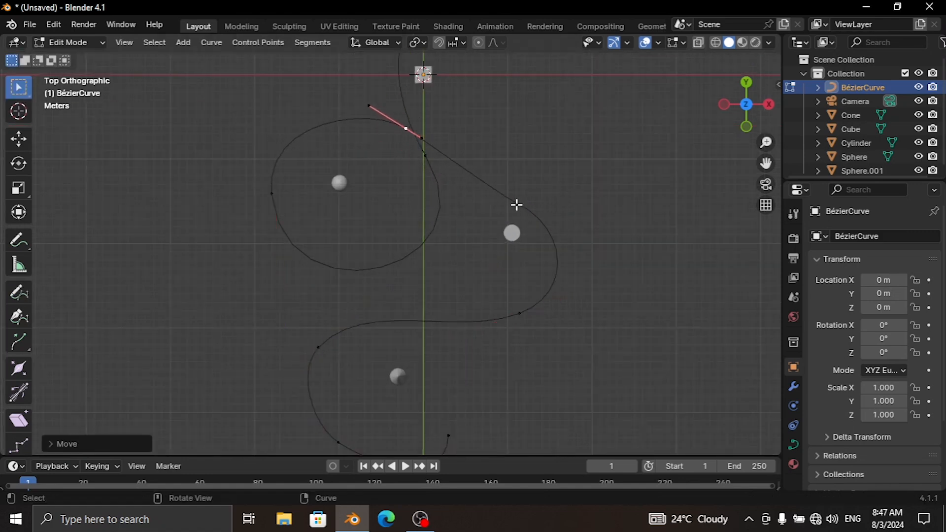
pyautogui.click(517, 205)
pyautogui.moveTo(515, 202); pyautogui.dragTo(523, 173)
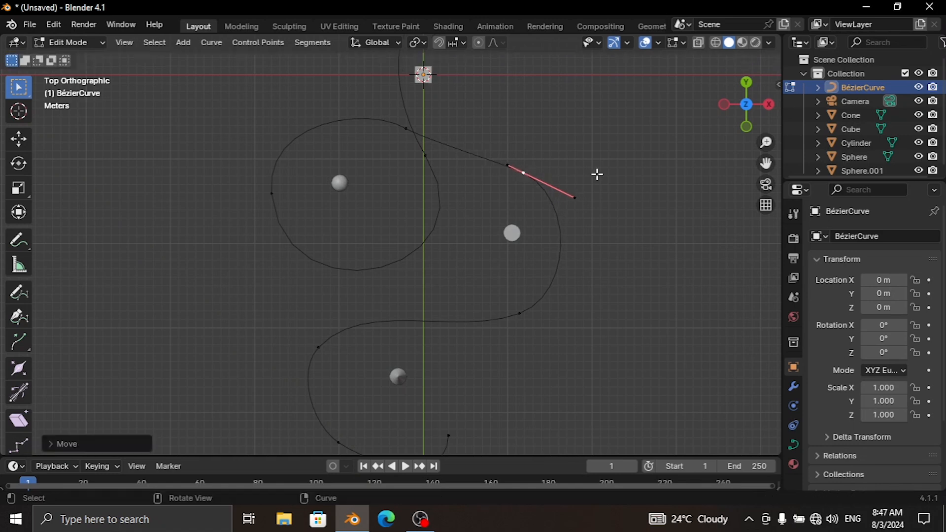
# Step: Rotate the handles of the control points above the cylinder and above the sphere to smooth the curve's bends
pyautogui.press('r')
pyautogui.click(601, 199)
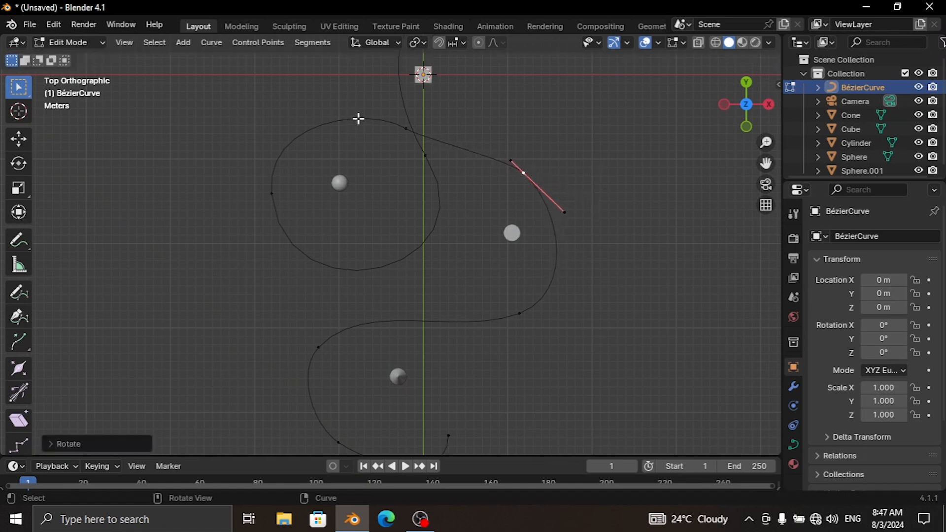
pyautogui.click(404, 131)
pyautogui.press('r')
pyautogui.click(558, 169)
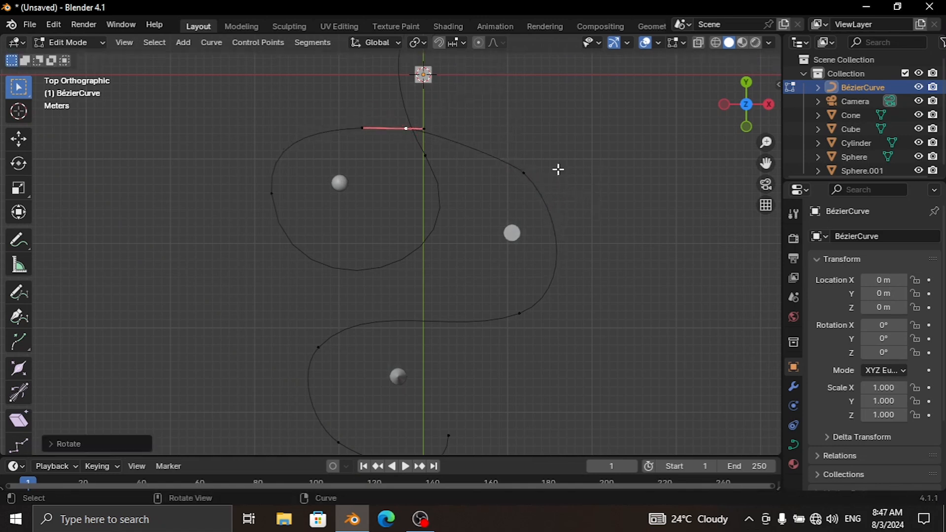
# Step: Select the curve's end point nearest the camera and return to Object Mode
pyautogui.scroll(-3, 611, 237)
pyautogui.scroll(1, 612, 237)
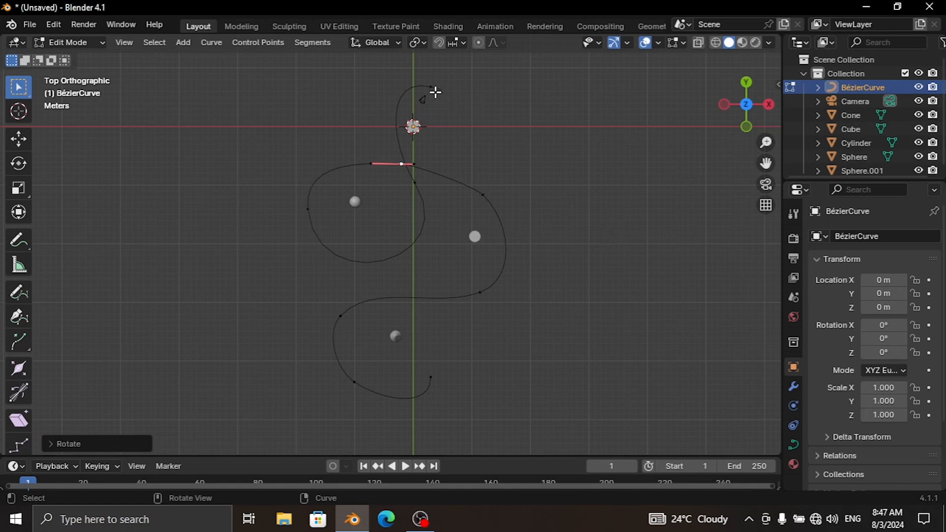
pyautogui.click(443, 91)
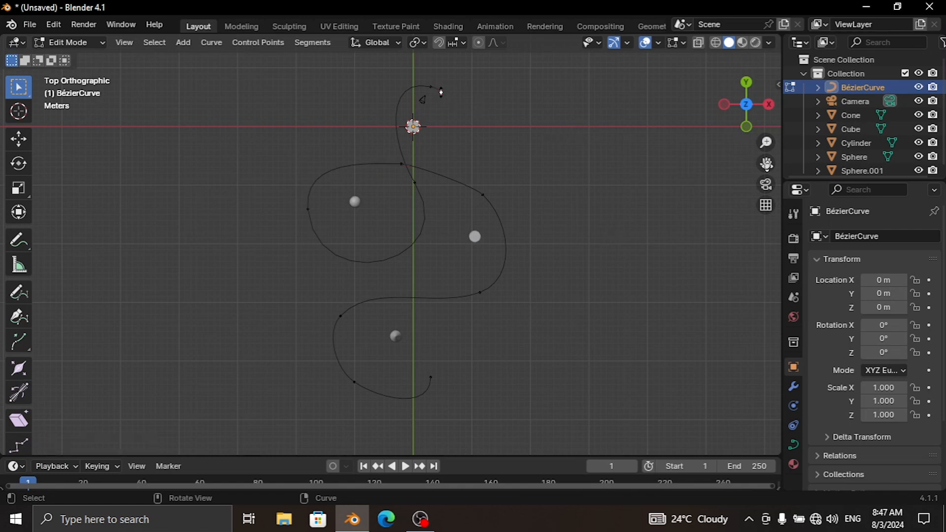
pyautogui.moveTo(767, 164); pyautogui.dragTo(643, 308)
pyautogui.scroll(4, 360, 235)
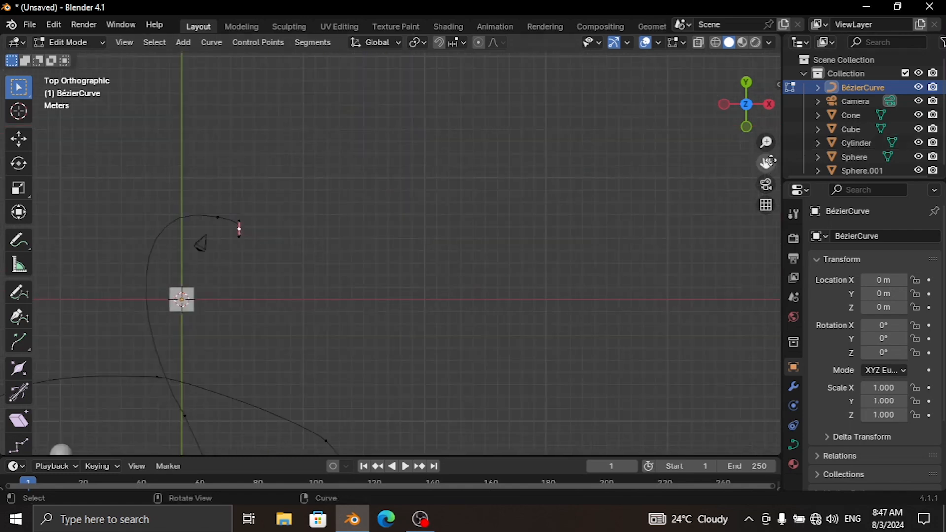
pyautogui.moveTo(767, 163); pyautogui.dragTo(918, 84)
pyautogui.press('Tab')
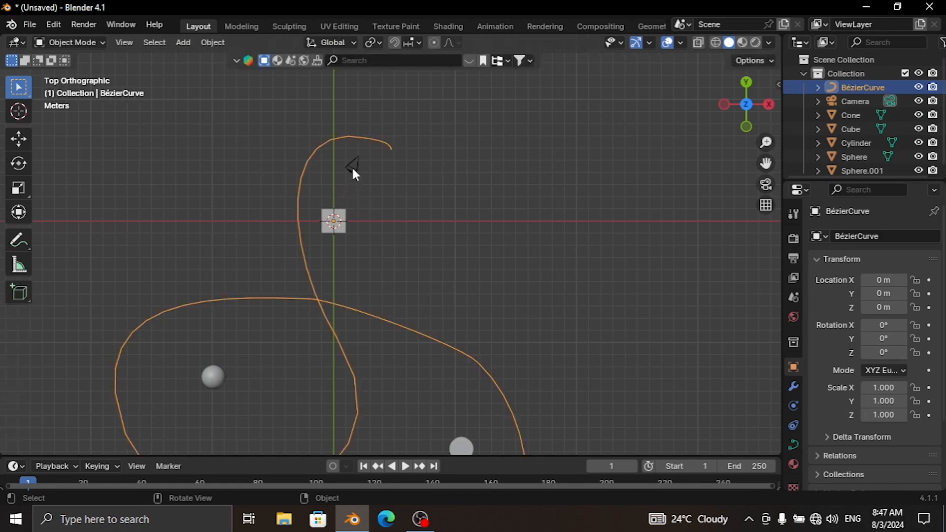
# Step: Add a Follow Path constraint to the camera and set the Bézier curve as its target
pyautogui.click(354, 167)
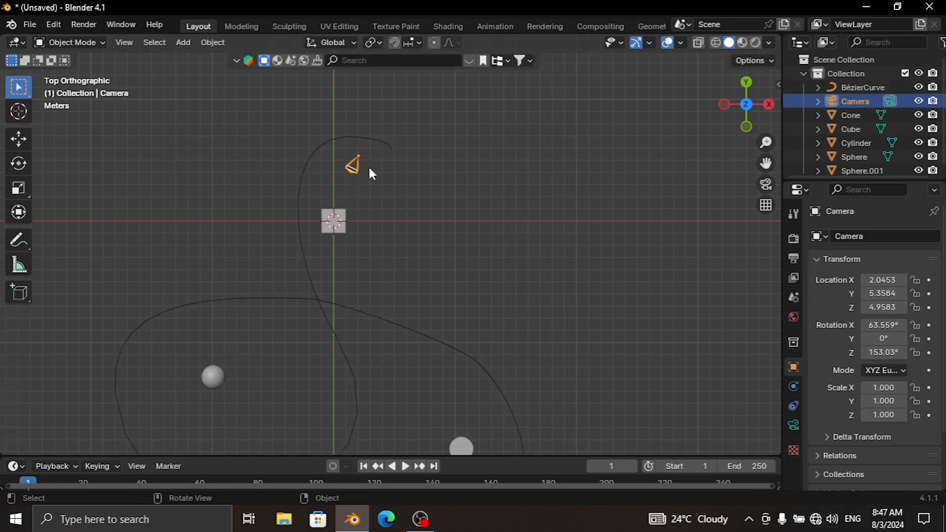
pyautogui.click(794, 423)
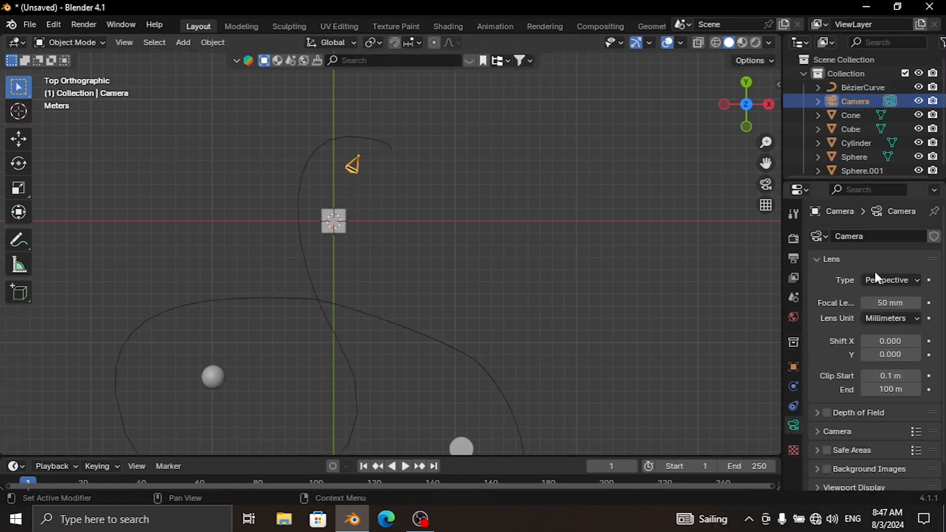
pyautogui.click(794, 404)
pyautogui.click(896, 237)
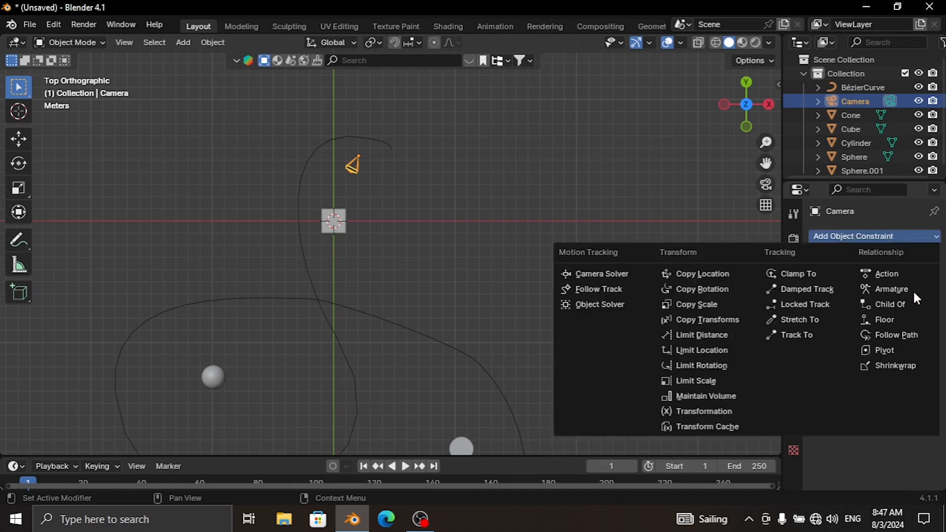
pyautogui.click(894, 331)
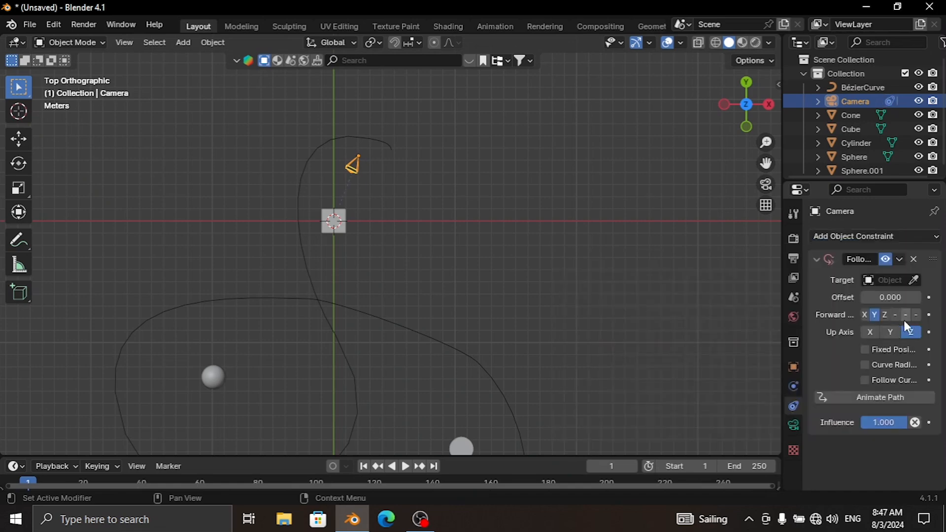
pyautogui.click(914, 279)
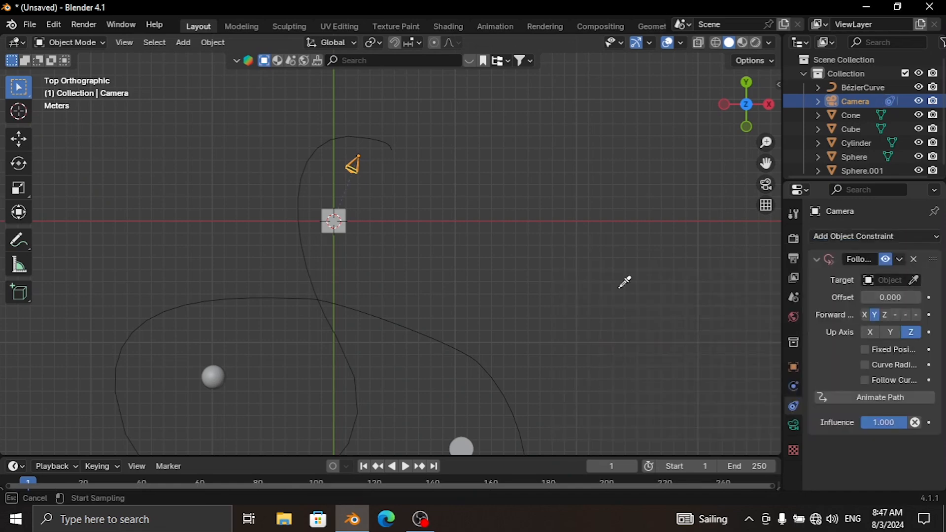
pyautogui.click(410, 325)
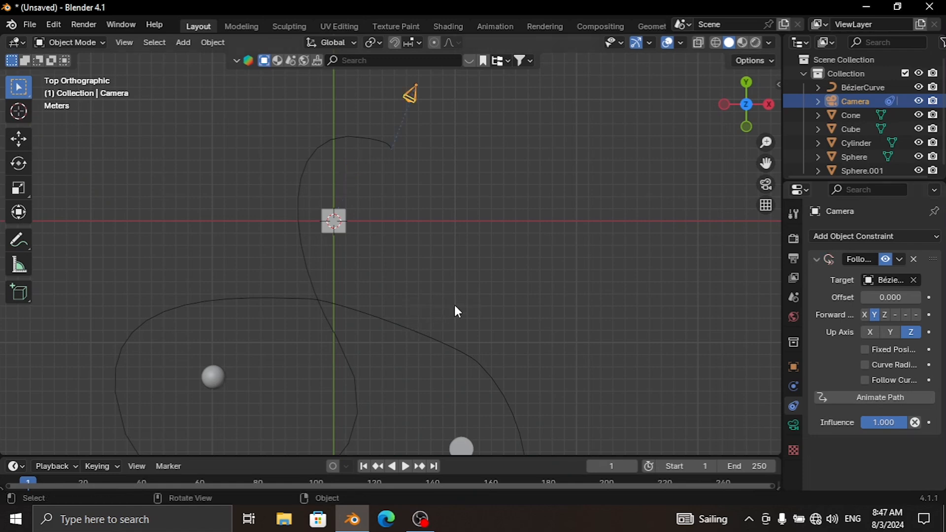
# Step: Enlarge the timeline area, preview the camera's animation, and return to frame 1
pyautogui.moveTo(419, 457); pyautogui.dragTo(418, 433)
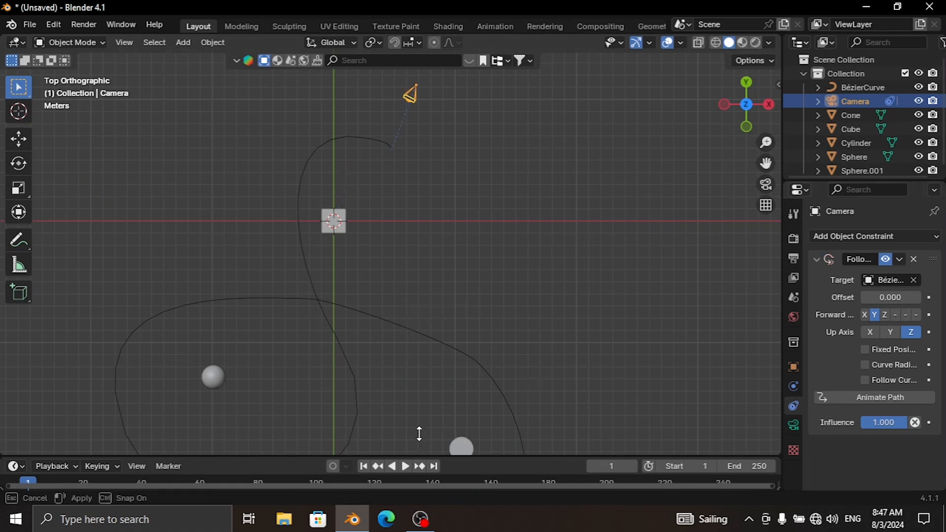
pyautogui.scroll(-3, 485, 330)
pyautogui.scroll(1, 490, 316)
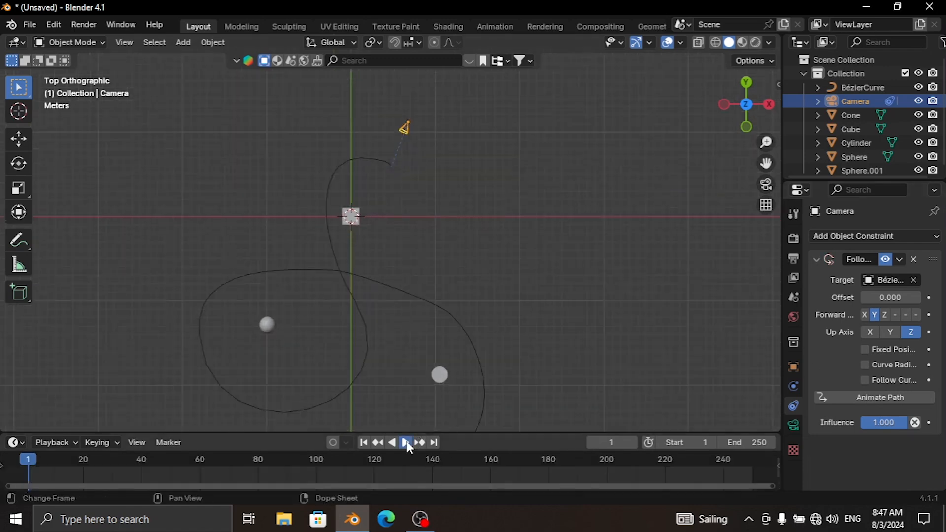
pyautogui.click(409, 445)
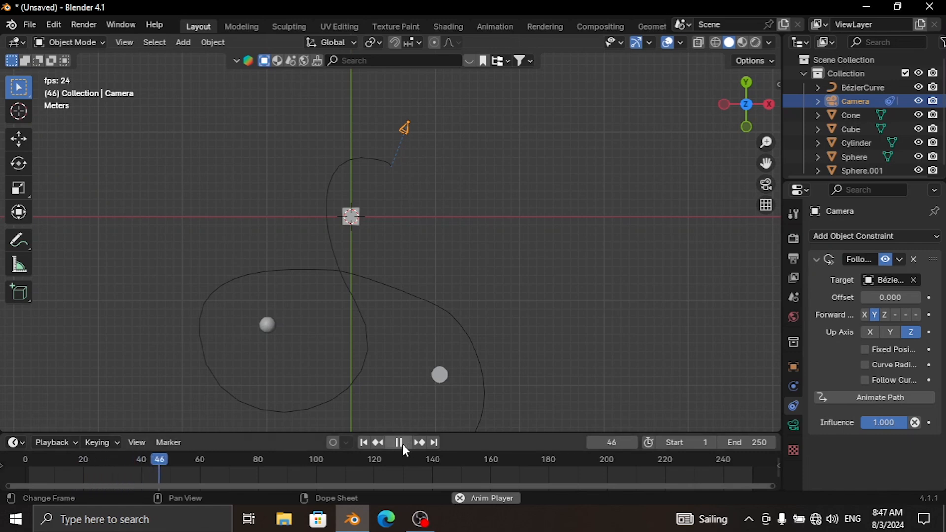
pyautogui.click(400, 443)
pyautogui.click(363, 442)
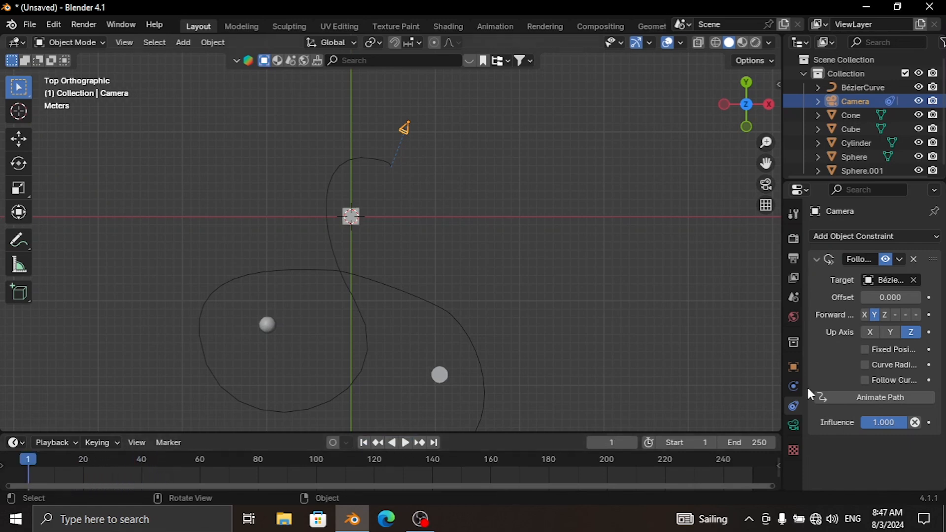
# Step: Enable Follow Curve and animate the path in the camera's Follow Path constraint, preview the motion, and return to frame 1
pyautogui.click(867, 400)
pyautogui.click(406, 443)
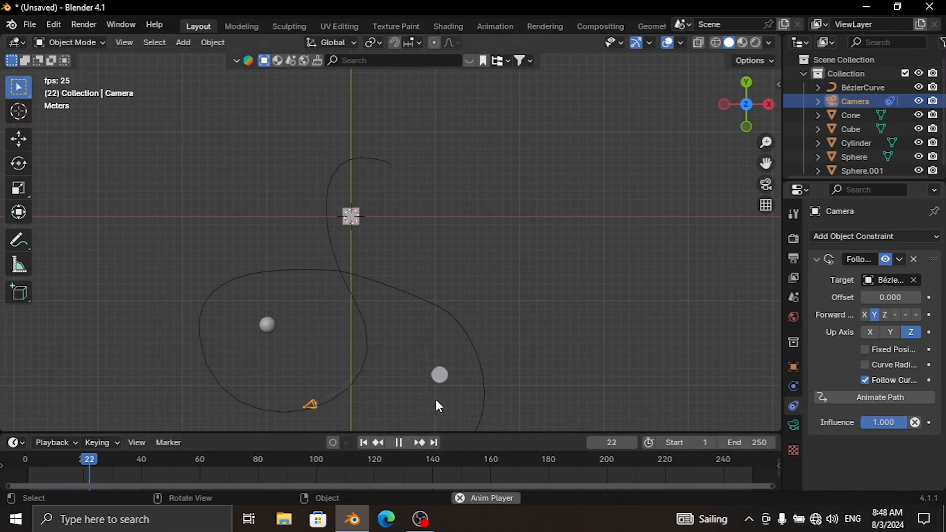
pyautogui.moveTo(765, 163); pyautogui.dragTo(803, 137)
pyautogui.moveTo(766, 163); pyautogui.dragTo(773, 203)
pyautogui.press('space')
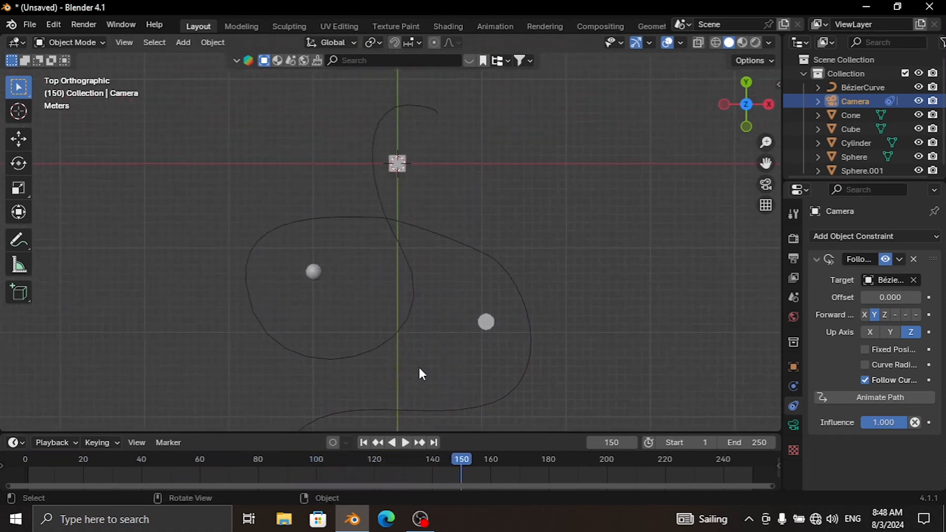
pyautogui.click(363, 442)
# Step: Set the Bézier curve's Path Animation length to 300 frames
pyautogui.click(492, 264)
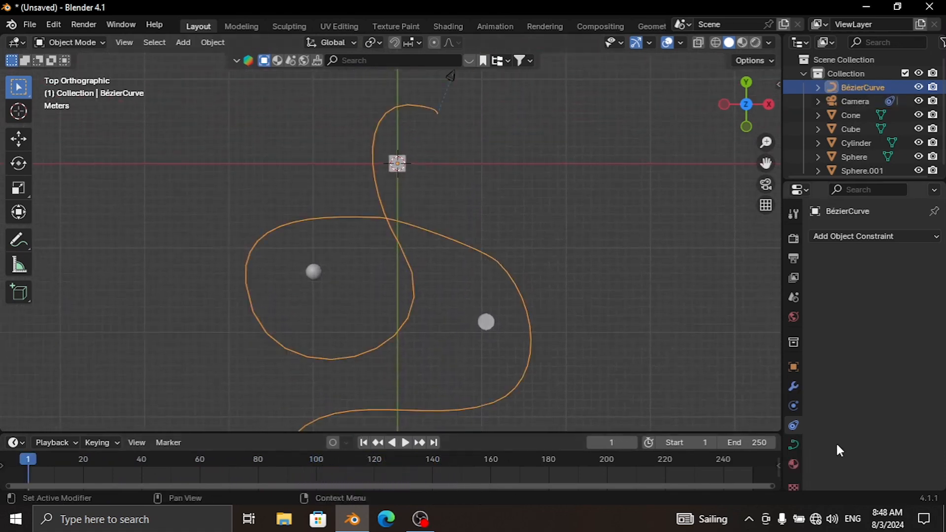
pyautogui.click(794, 445)
pyautogui.scroll(-2, 829, 407)
pyautogui.click(817, 397)
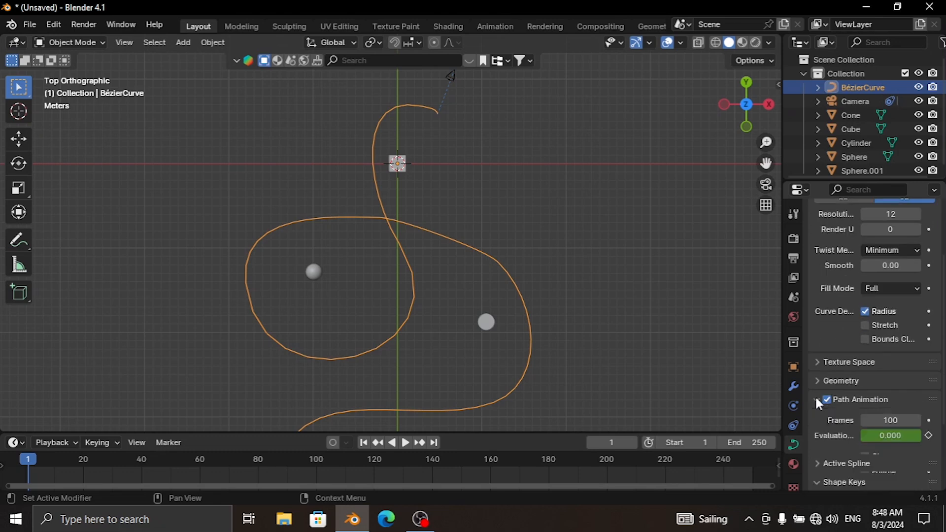
pyautogui.scroll(-2, 815, 395)
pyautogui.click(890, 367)
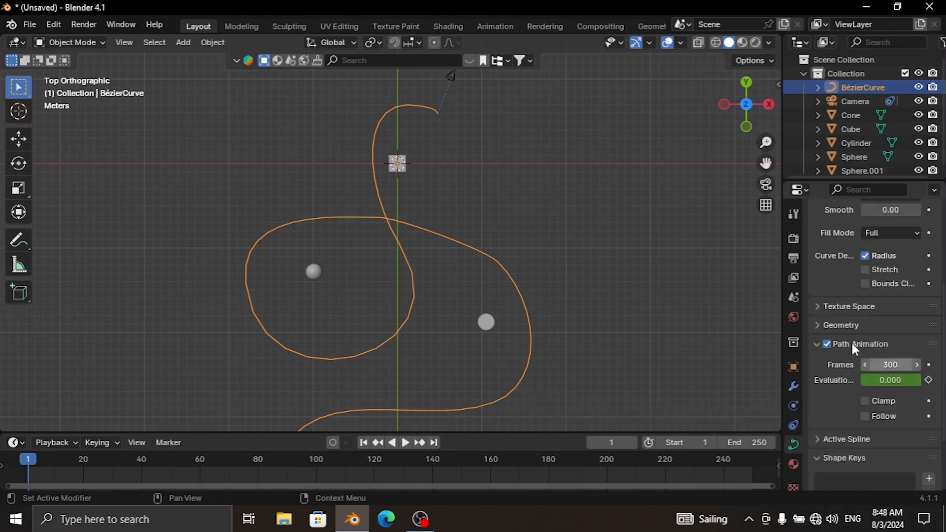
# Step: Play the animation to check the camera's speed along the curve, and return to frame 1
pyautogui.press('space')
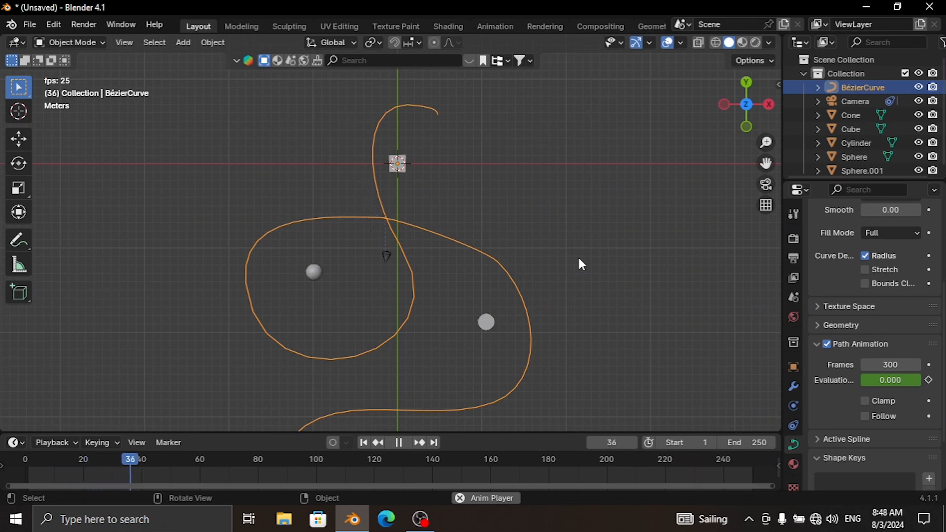
pyautogui.press('space')
pyautogui.click(365, 442)
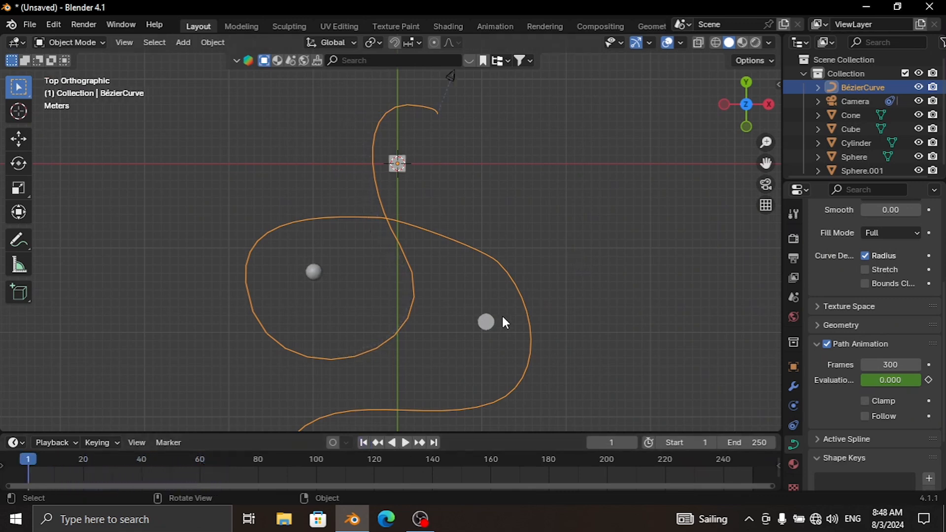
# Step: Select the camera and show its object constraint settings
pyautogui.moveTo(766, 163); pyautogui.dragTo(756, 192)
pyautogui.click(444, 105)
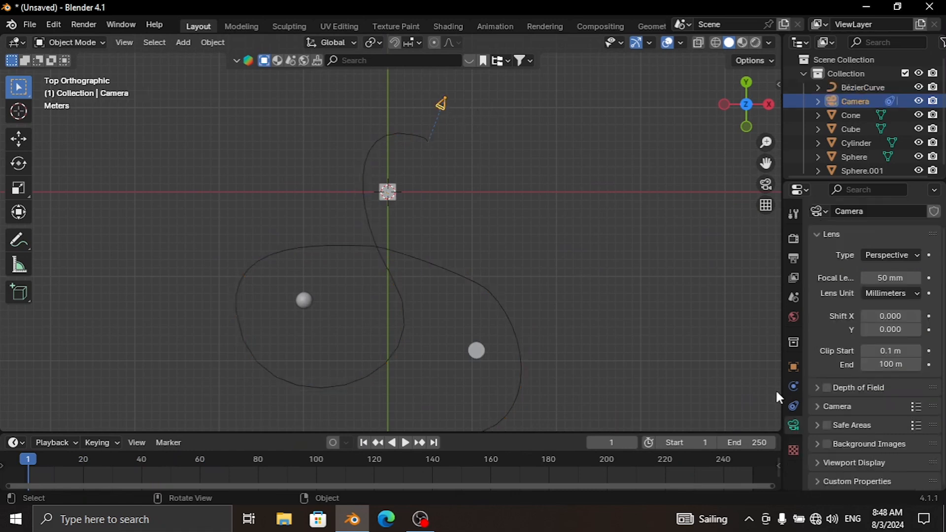
pyautogui.click(794, 405)
# Step: Add a Plain Axes empty at the cube's position and scale it up about 3.3 times
pyautogui.click(886, 232)
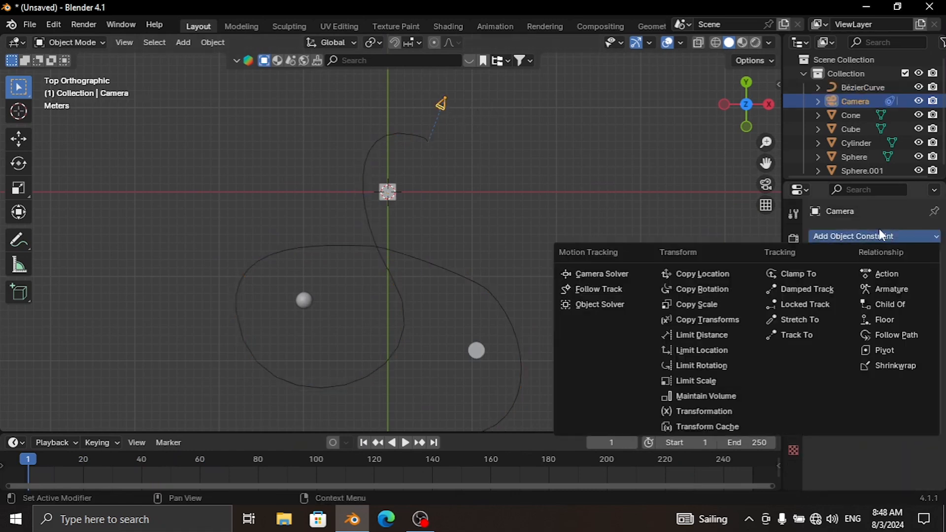
pyautogui.click(593, 176)
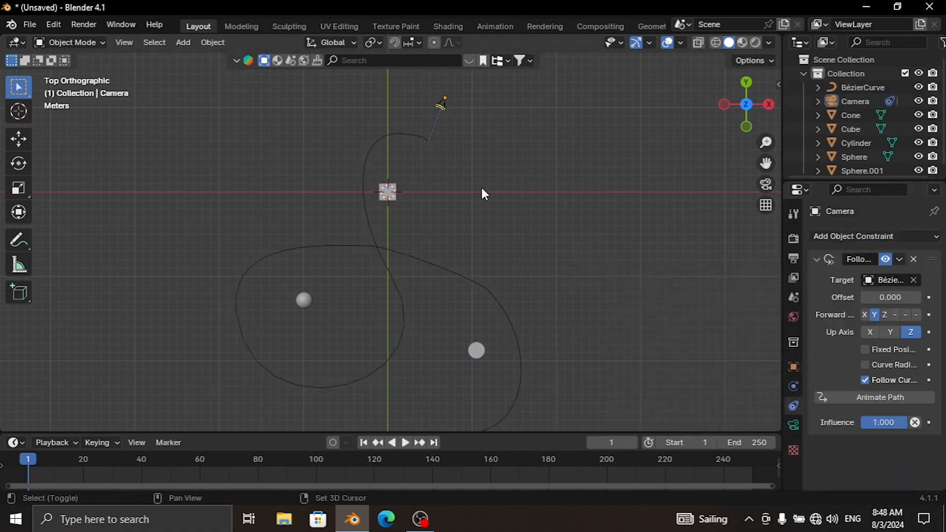
pyautogui.hotkey('shift', 'a')
pyautogui.moveTo(436, 313)
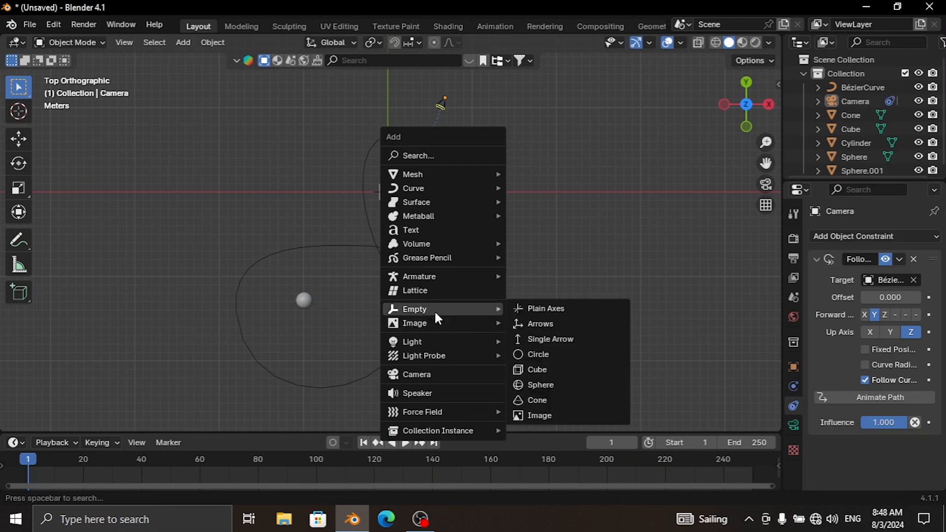
pyautogui.click(548, 307)
pyautogui.press('s')
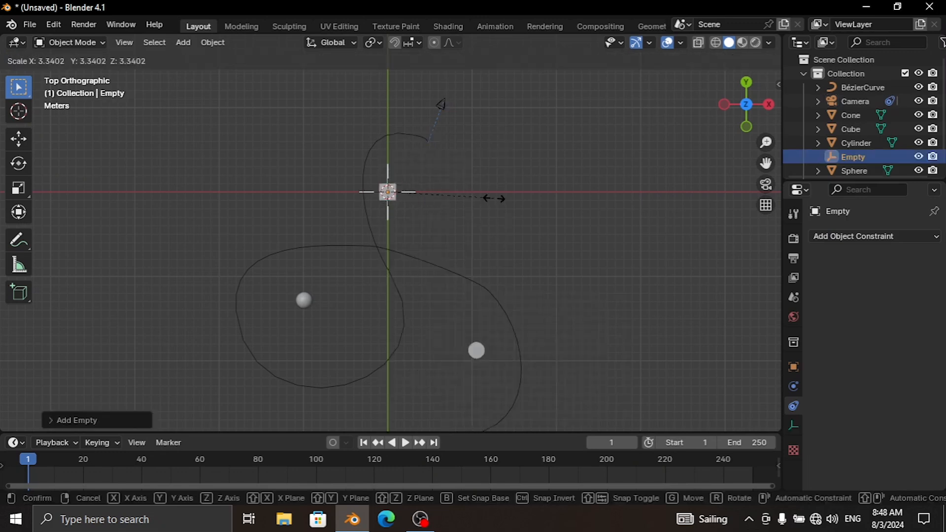
pyautogui.click(423, 199)
# Step: Add a Track To constraint to the camera and set the empty as its target
pyautogui.click(445, 105)
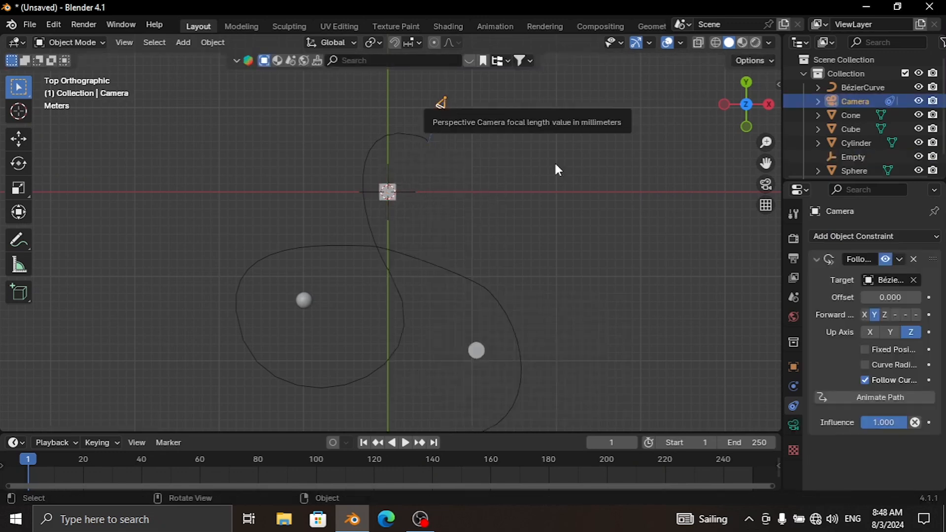
pyautogui.click(861, 238)
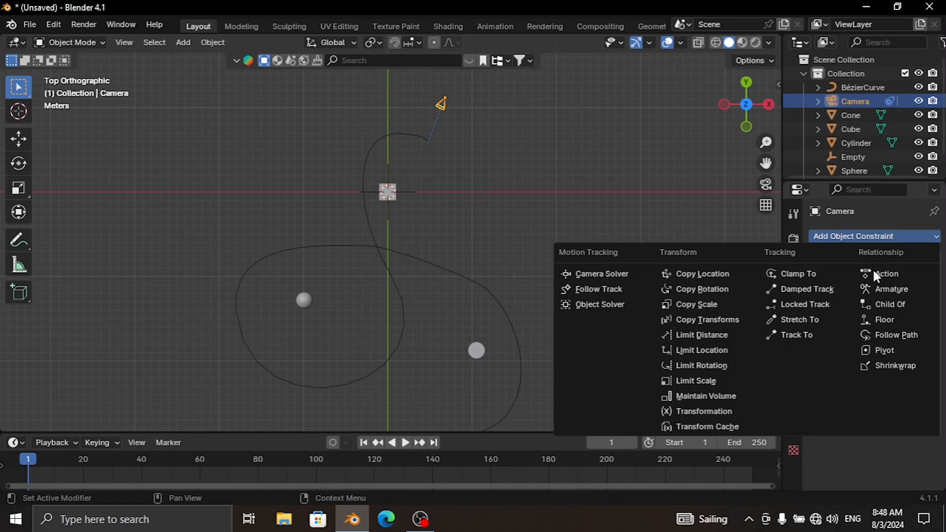
pyautogui.click(806, 335)
pyautogui.scroll(-5, 875, 365)
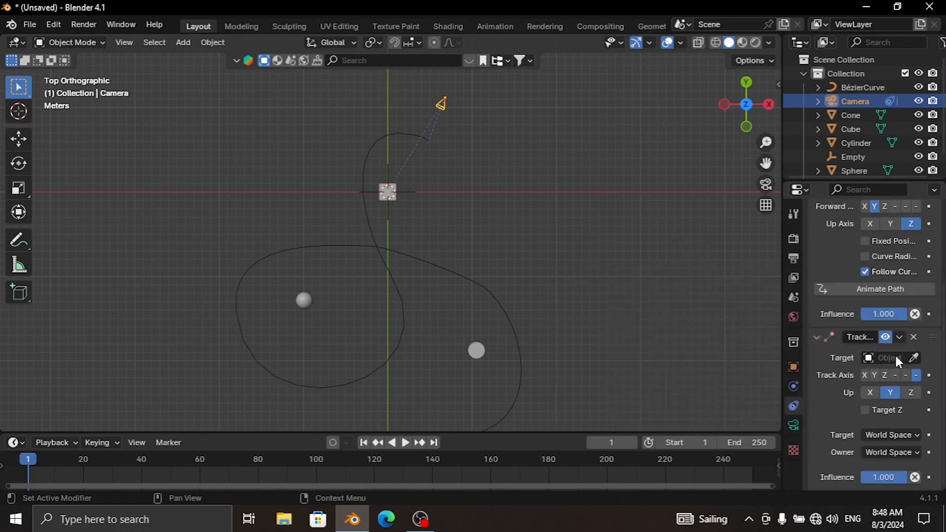
pyautogui.click(915, 359)
pyautogui.click(415, 192)
# Step: Play the animation through the camera view to check the tracking, and return to frame 1 in the top view
pyautogui.moveTo(452, 197); pyautogui.dragTo(447, 146, button='middle')
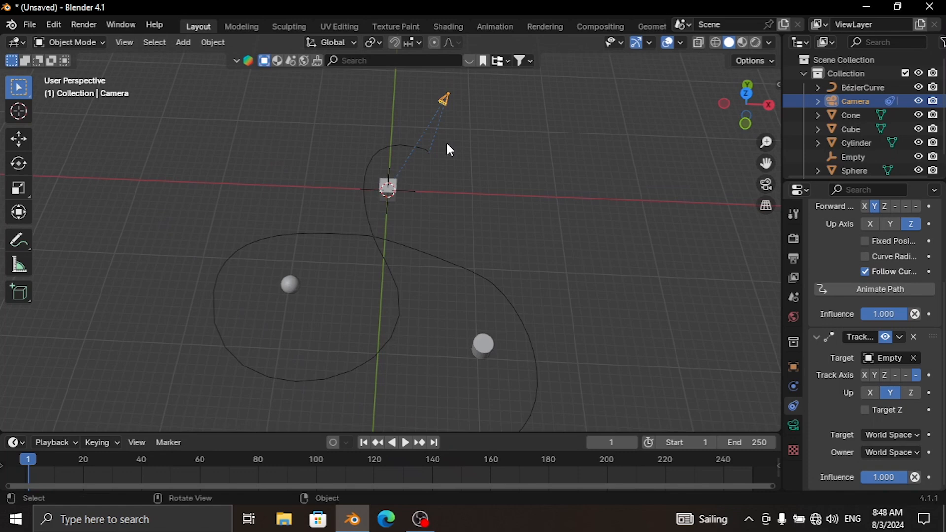
pyautogui.press('KP_0')
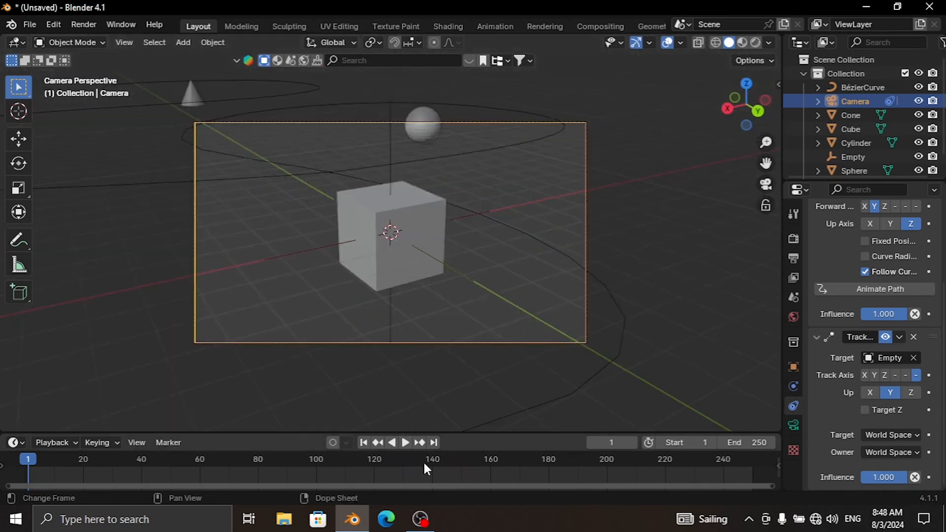
pyautogui.click(406, 443)
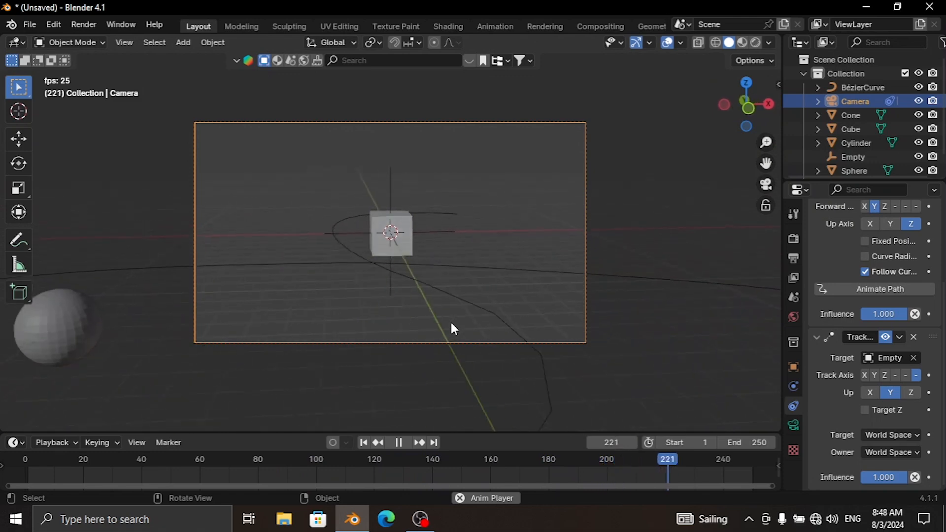
pyautogui.press('space')
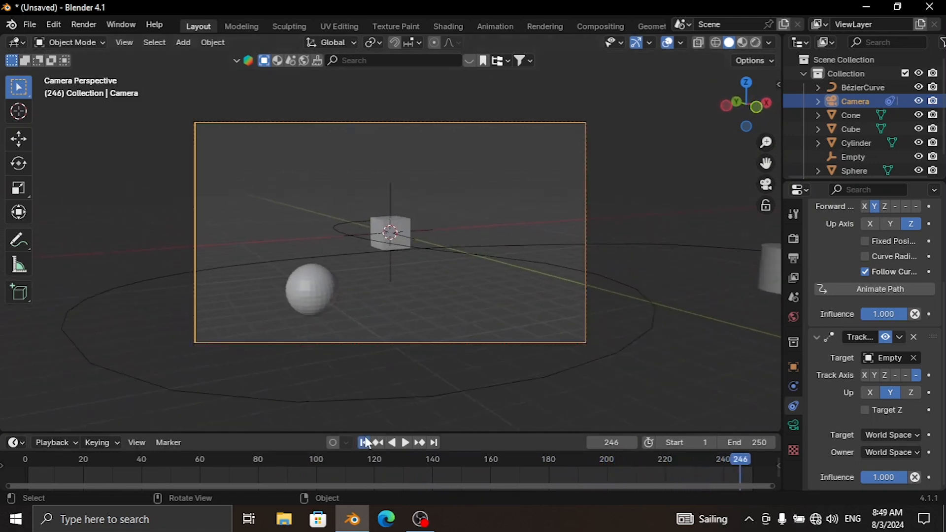
pyautogui.click(378, 442)
pyautogui.press('KP_0')
pyautogui.press('KP_7')
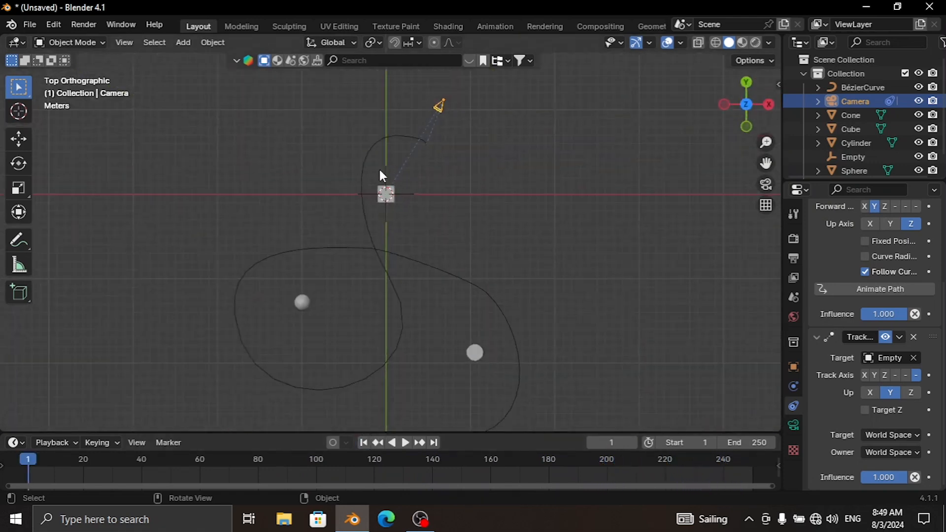
# Step: Keyframe the empty at the cube on frame 1 and again on frame 32
pyautogui.click(386, 173)
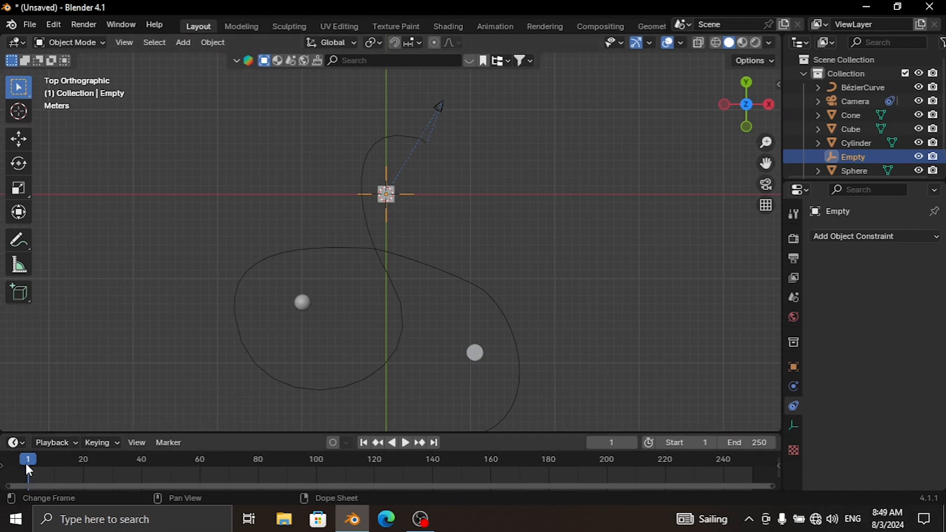
pyautogui.press('i')
pyautogui.press('space')
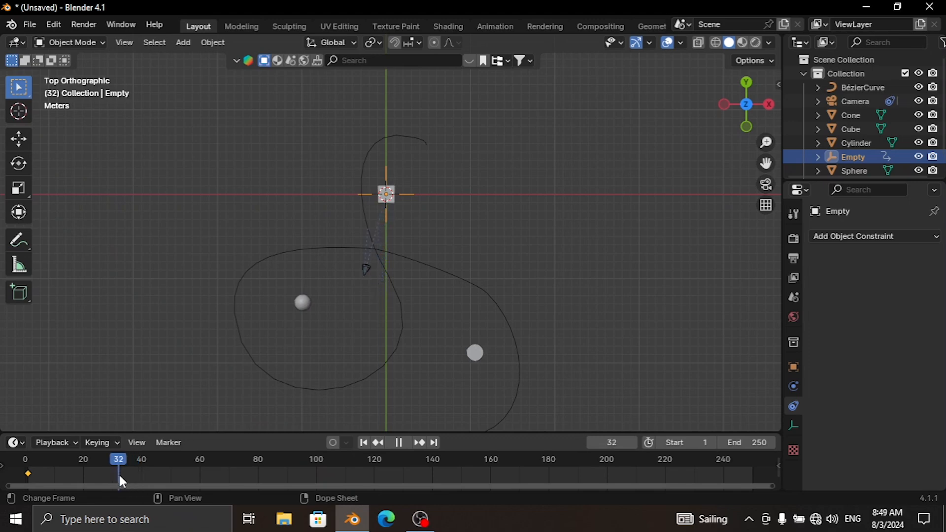
pyautogui.press('space')
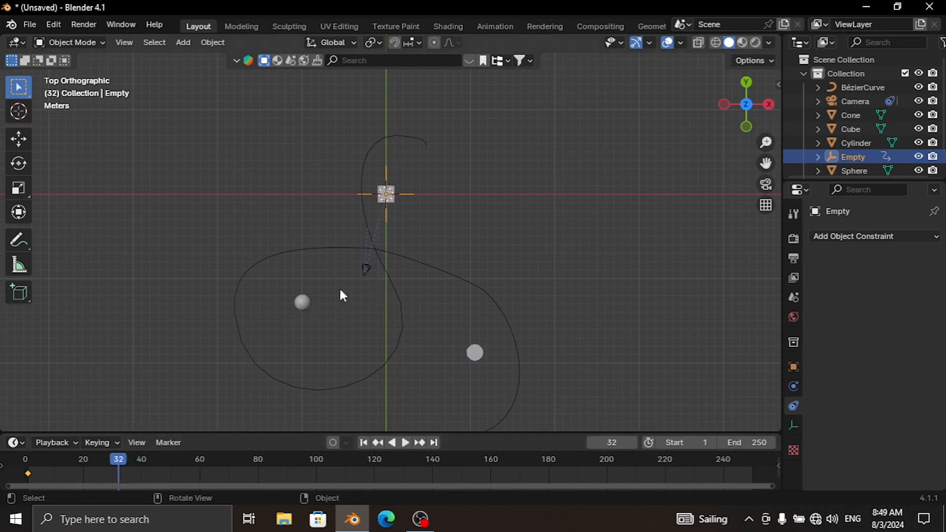
pyautogui.press('i')
# Step: Move the empty onto the sphere inside the curve's loop at frame 55 and keyframe it there
pyautogui.press('space')
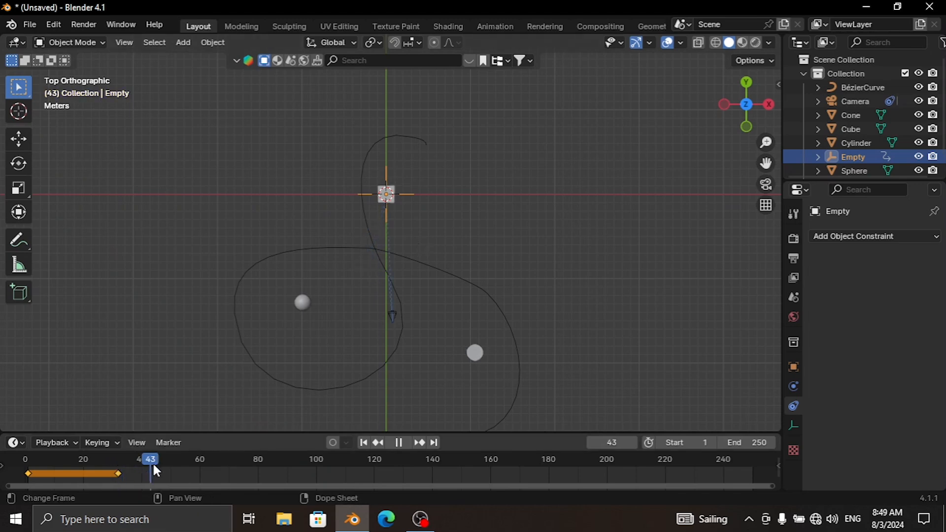
pyautogui.press('space')
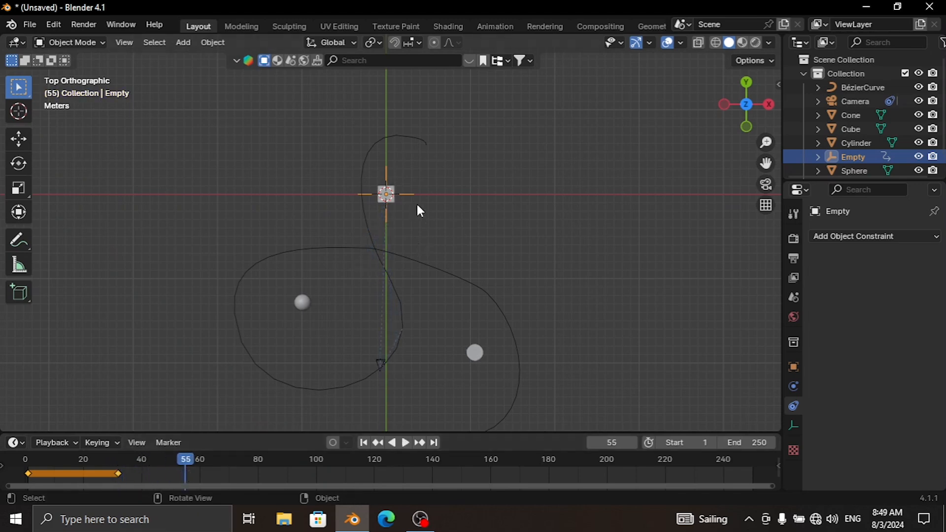
pyautogui.press('g')
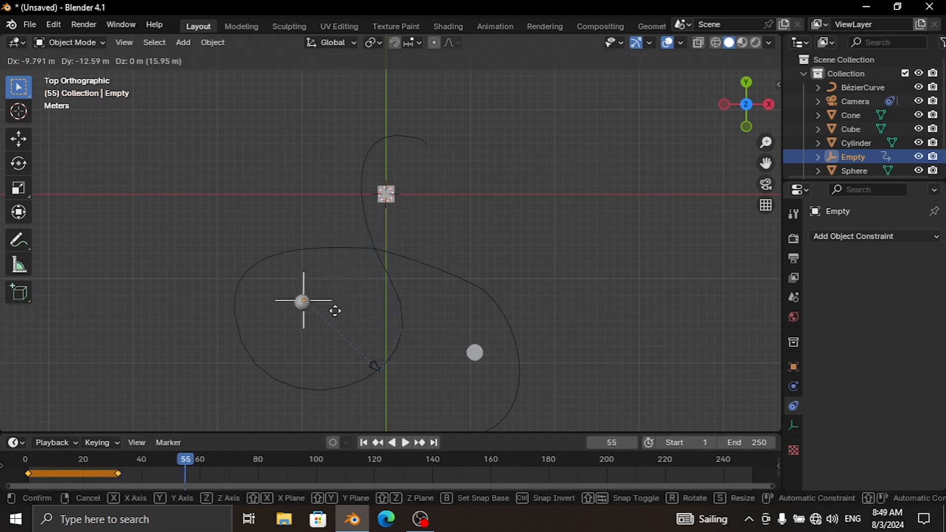
pyautogui.click(334, 310)
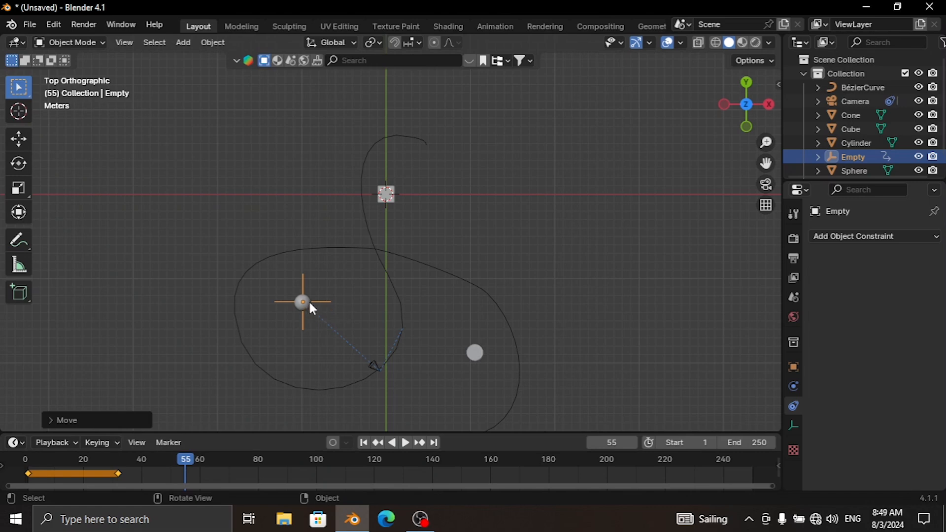
pyautogui.press('i')
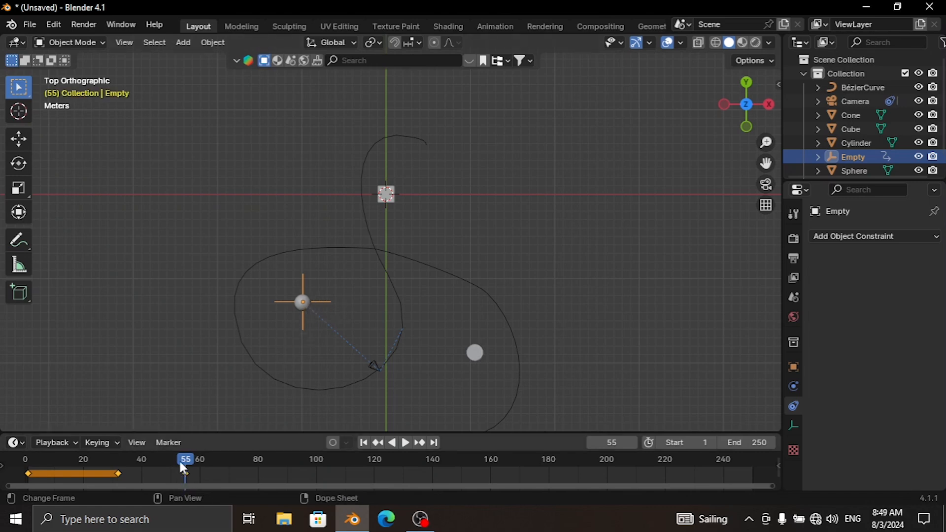
# Step: Scrub through the empty's move to check it, and keyframe the empty at the sphere on frame 114
pyautogui.moveTo(181, 460); pyautogui.dragTo(68, 479)
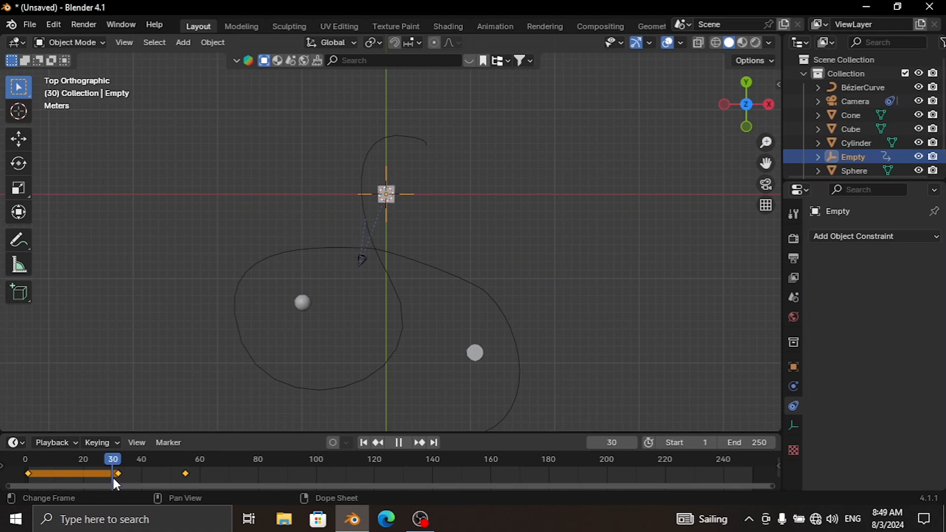
pyautogui.moveTo(115, 478); pyautogui.dragTo(358, 484)
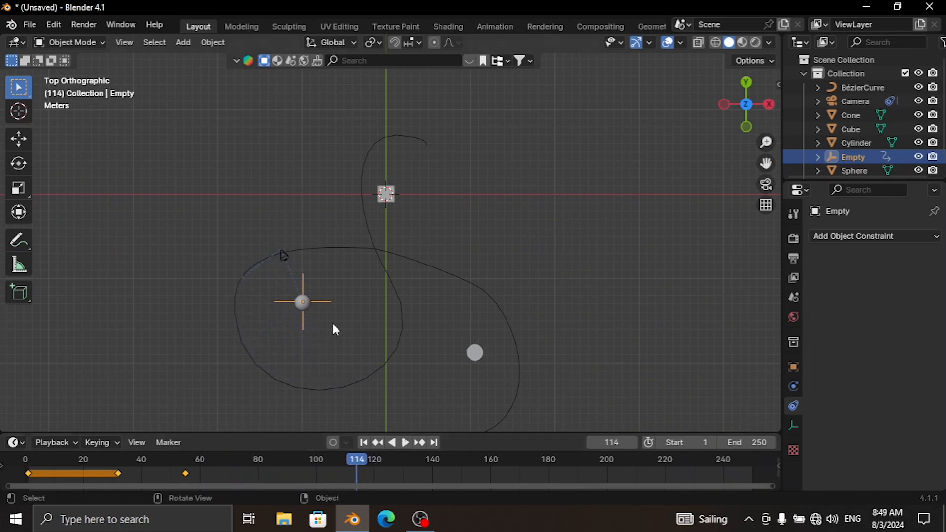
pyautogui.press('i')
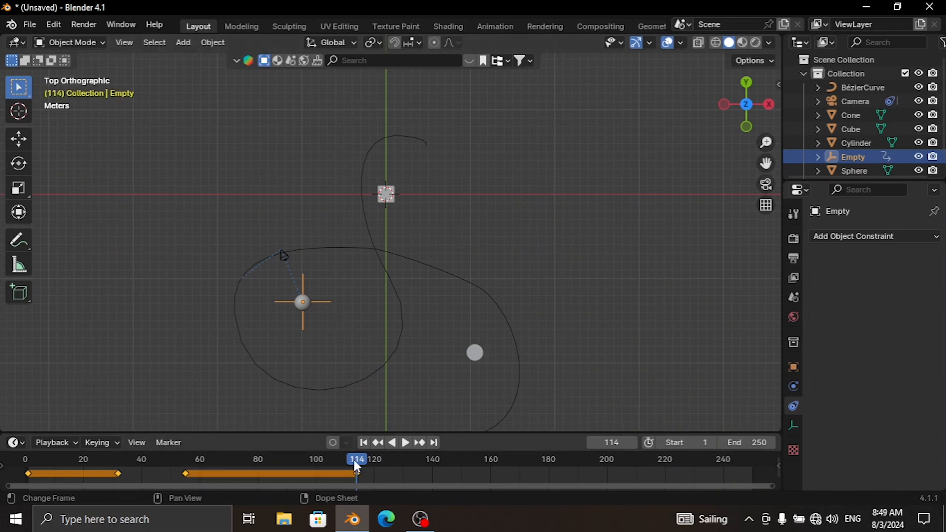
# Step: Move the empty onto the cylinder at frame 140 and keyframe it there
pyautogui.moveTo(374, 462); pyautogui.dragTo(432, 468)
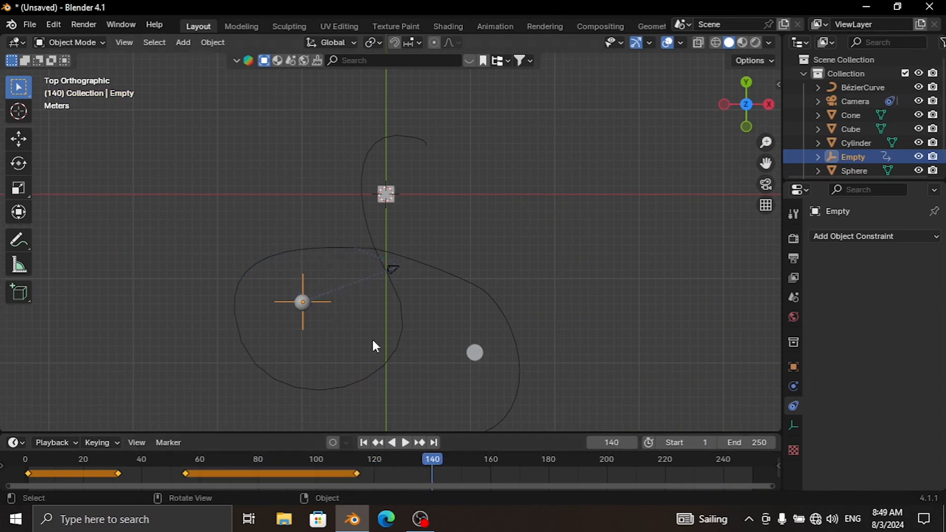
pyautogui.press('g')
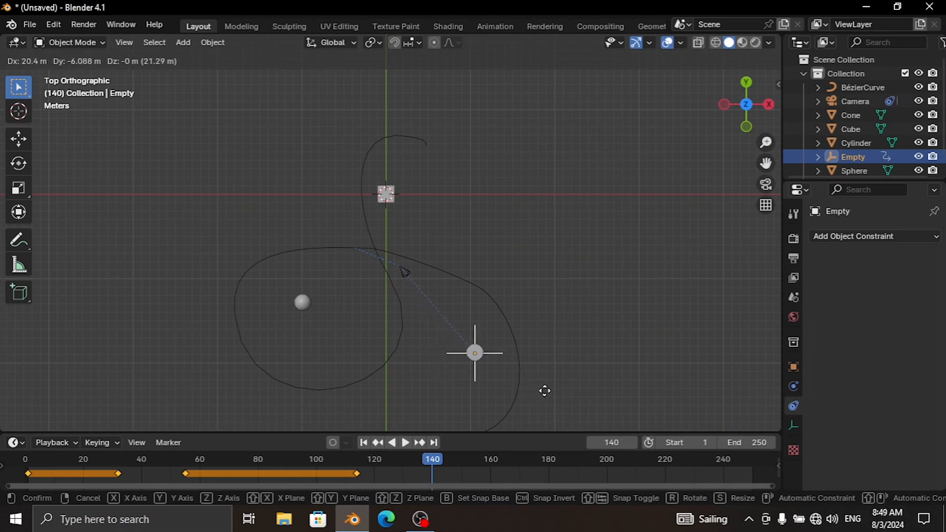
pyautogui.click(545, 391)
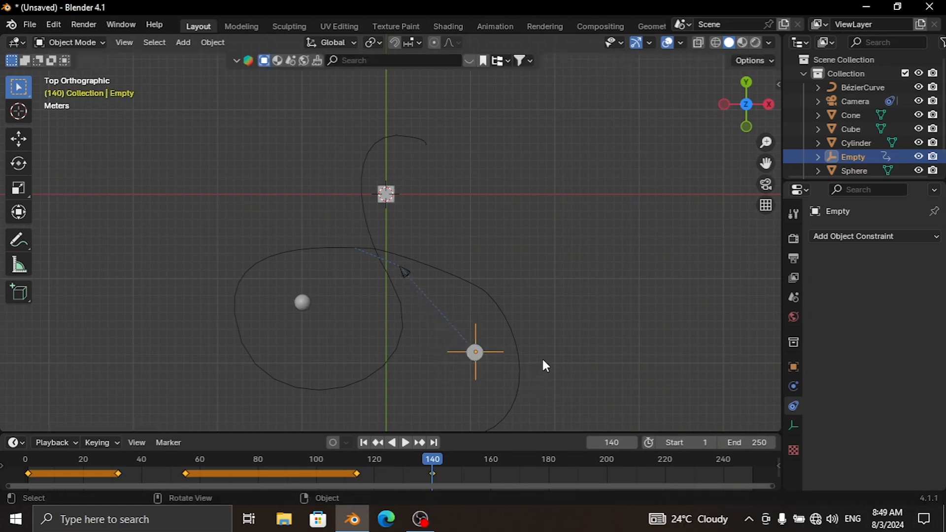
# Step: Play the animation on to frame 210 and keyframe the empty at the cylinder there
pyautogui.moveTo(766, 163); pyautogui.dragTo(737, 66)
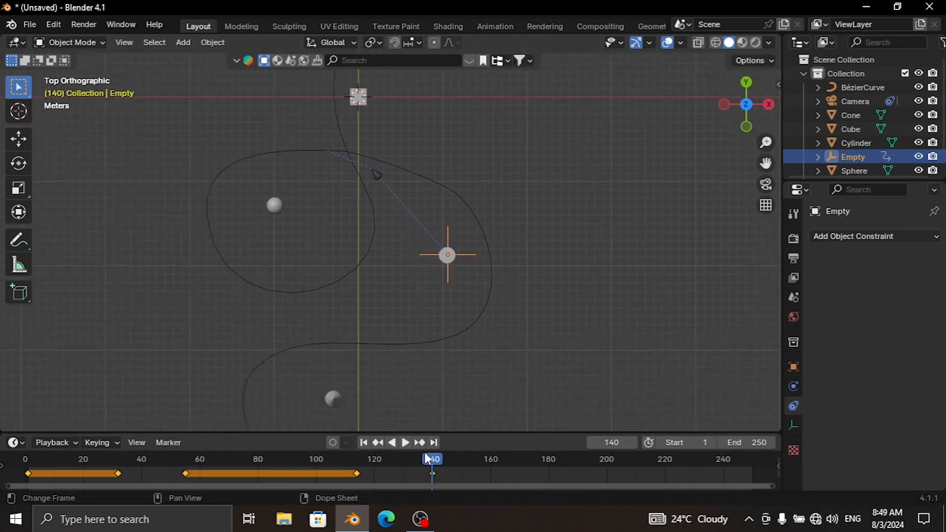
pyautogui.press('space')
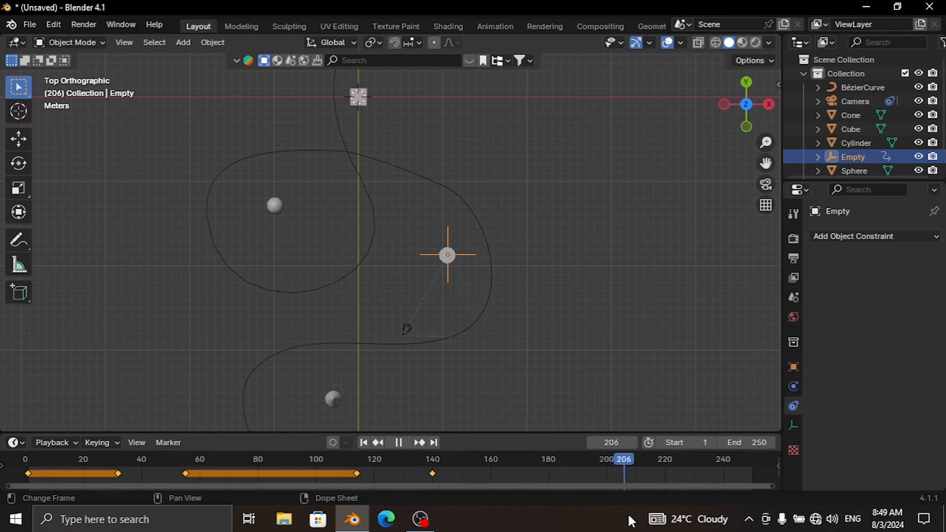
pyautogui.press('space')
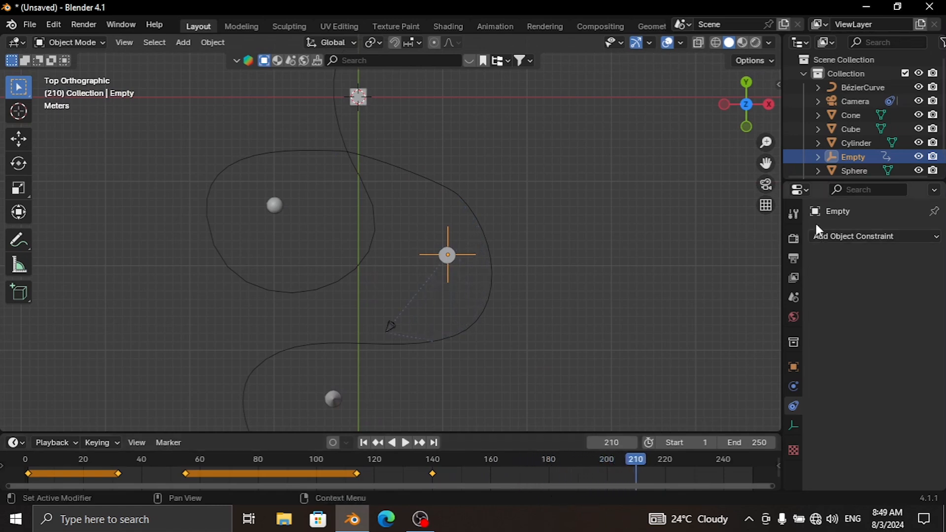
pyautogui.scroll(-2, 603, 252)
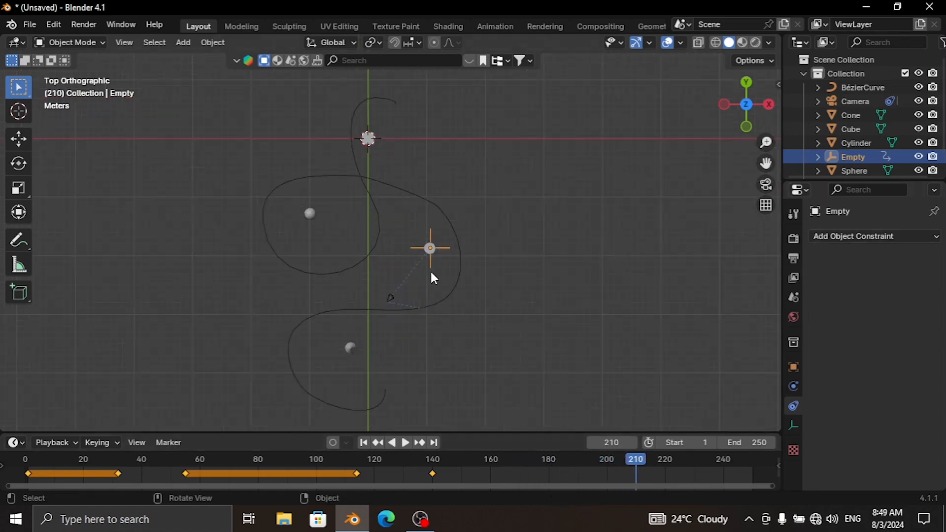
pyautogui.press('i')
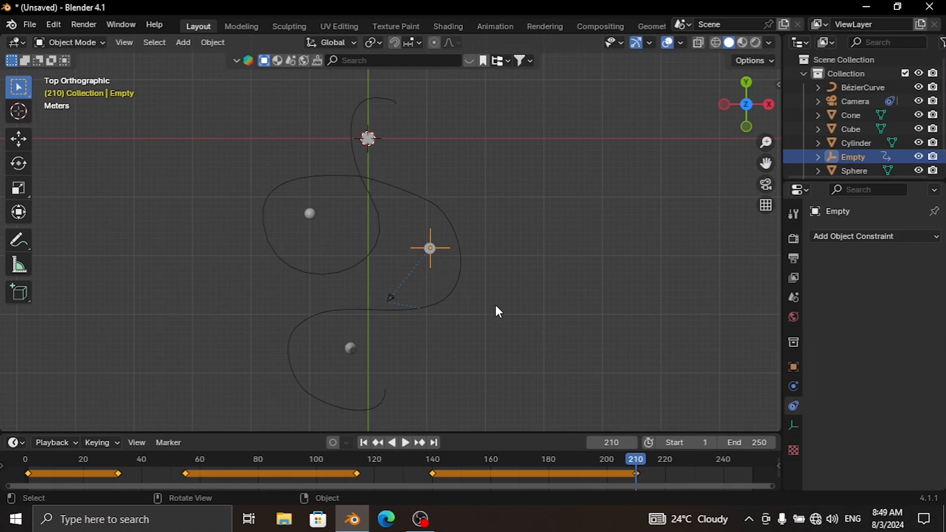
# Step: Advance to frame 233, move the empty onto the cone and keyframe it there
pyautogui.press('space')
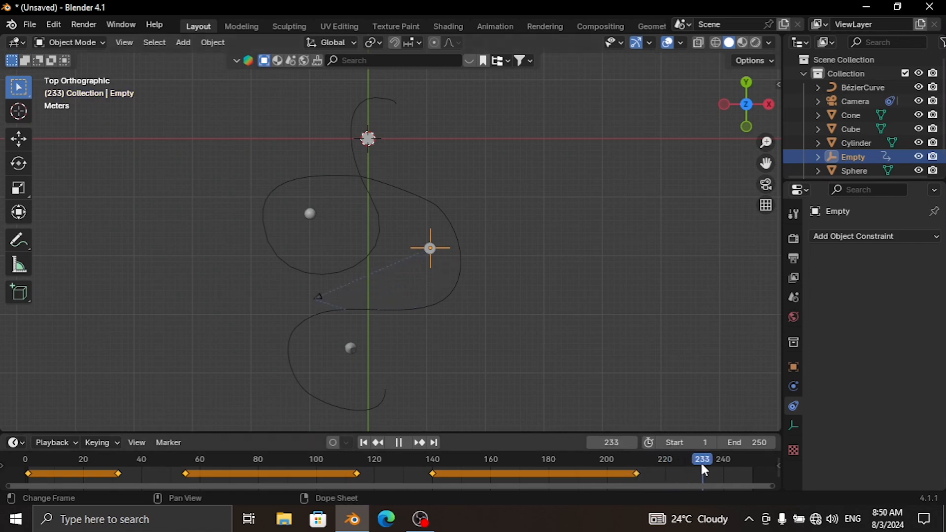
pyautogui.press('space')
pyautogui.press('g')
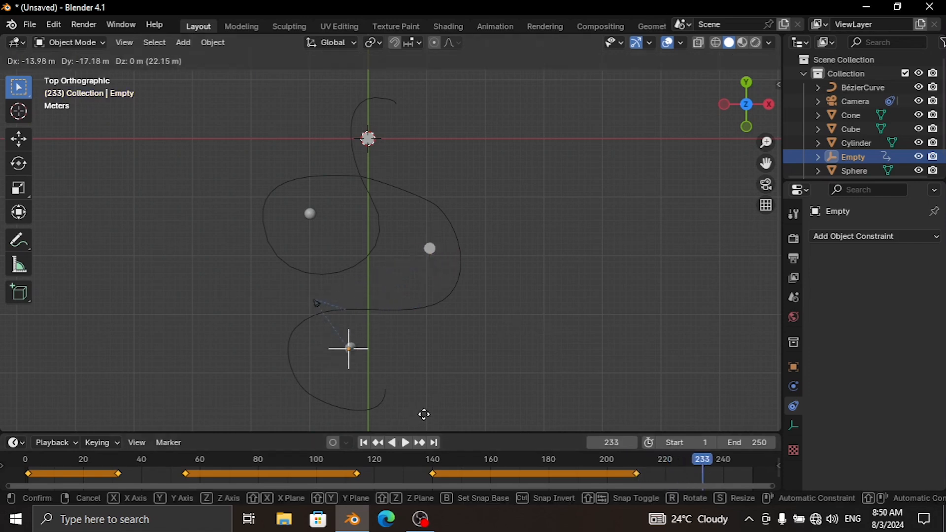
pyautogui.click(429, 421)
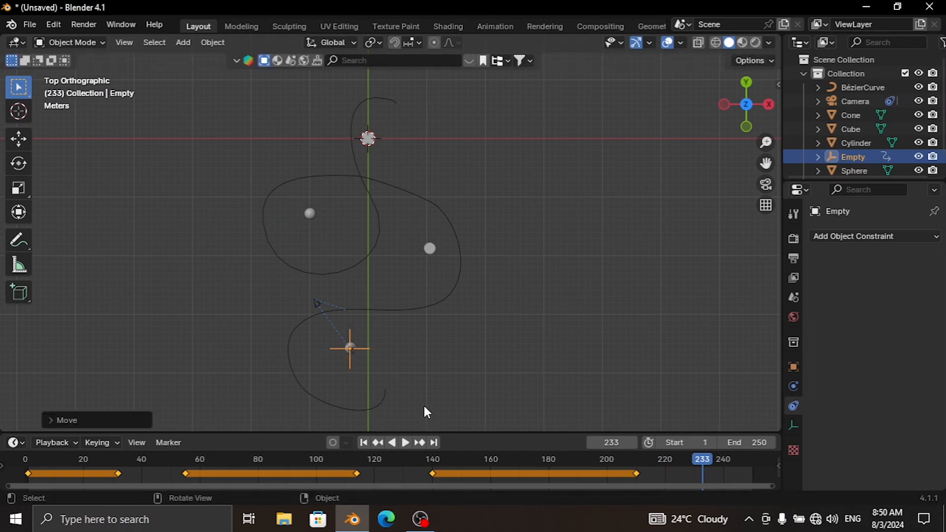
pyautogui.press('i')
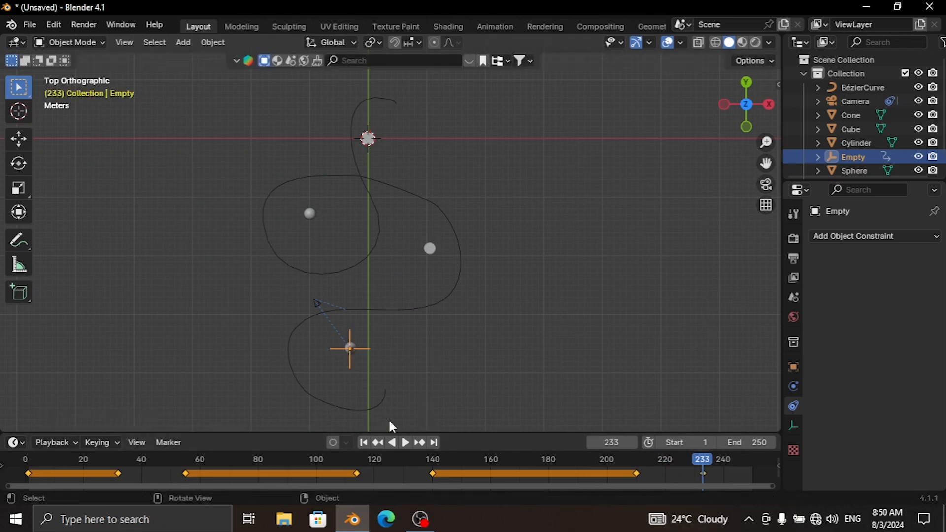
# Step: Play the animation from frame 1 through the camera view and briefly view the shot without overlays
pyautogui.click(366, 443)
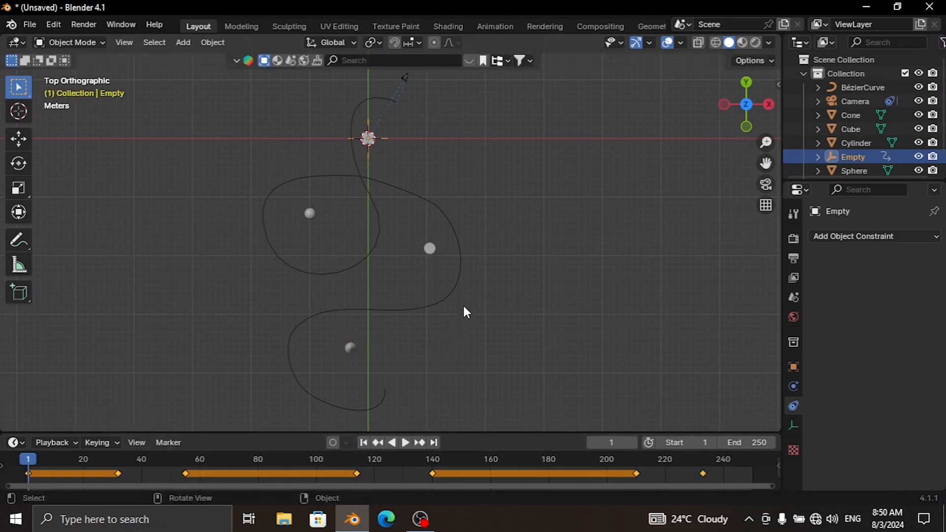
pyautogui.press('KP_0')
pyautogui.press('space')
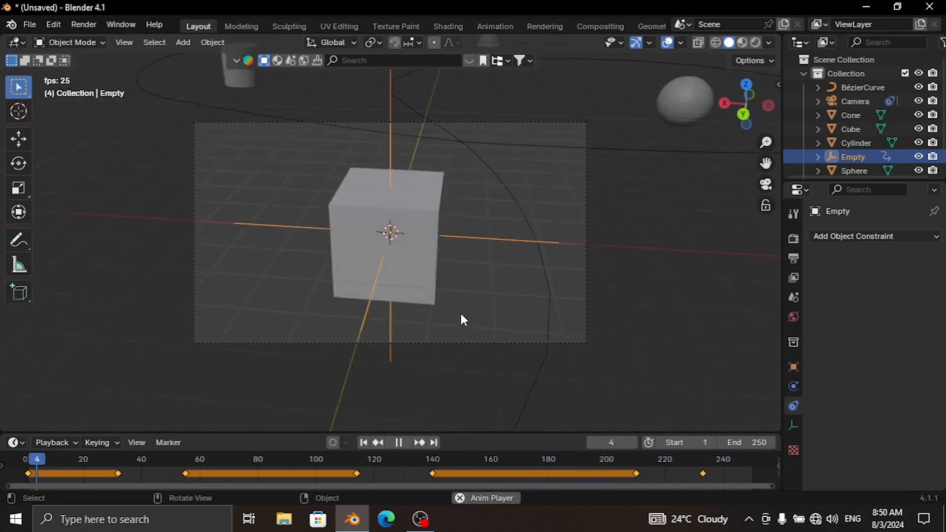
pyautogui.press('space')
pyautogui.click(667, 45)
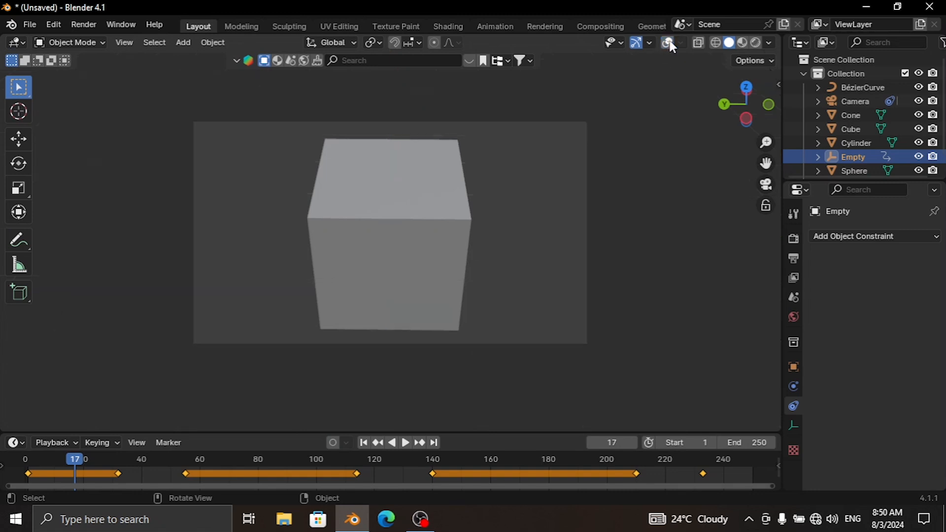
pyautogui.click(667, 43)
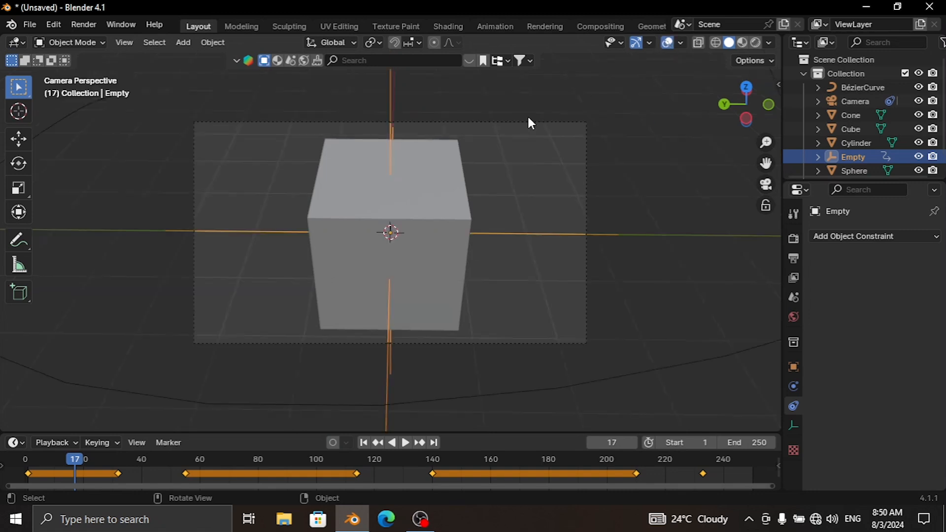
# Step: Set the camera's focal length to 25 mm
pyautogui.click(546, 116)
pyautogui.click(793, 425)
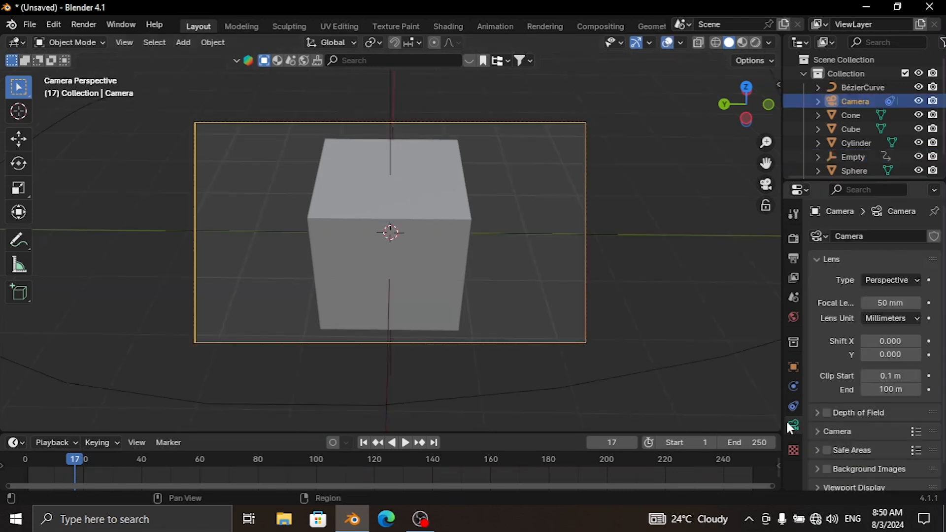
pyautogui.moveTo(904, 303); pyautogui.dragTo(884, 303)
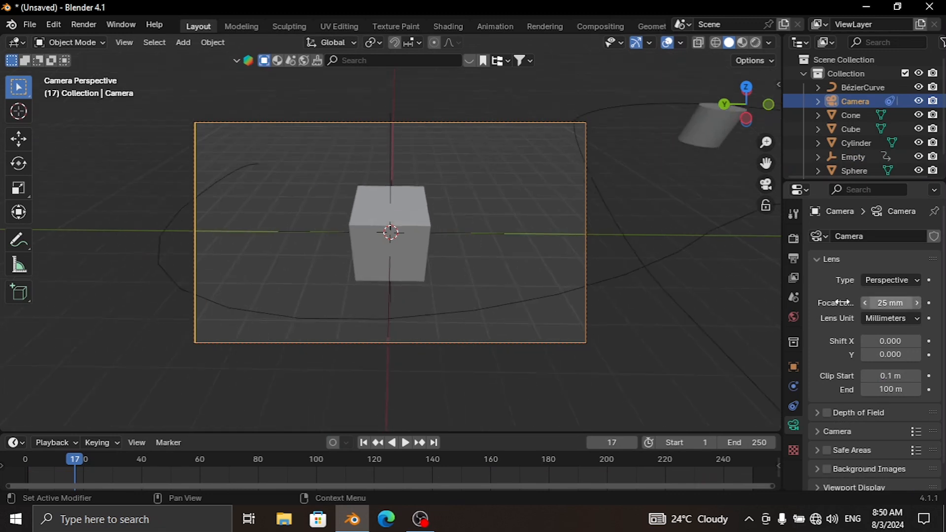
# Step: Replay the camera view from frame 1 with the viewport overlays hidden, and show the overlays again
pyautogui.click(363, 442)
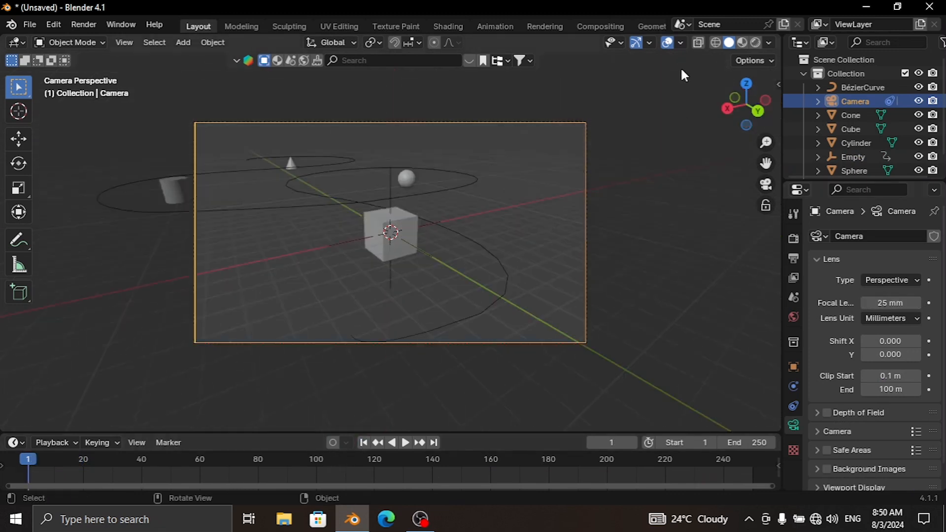
pyautogui.click(667, 43)
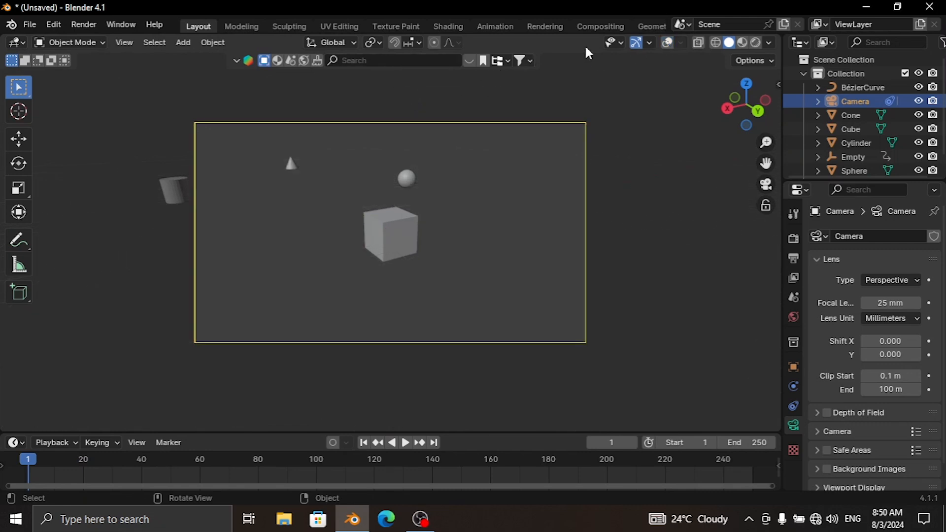
pyautogui.press('space')
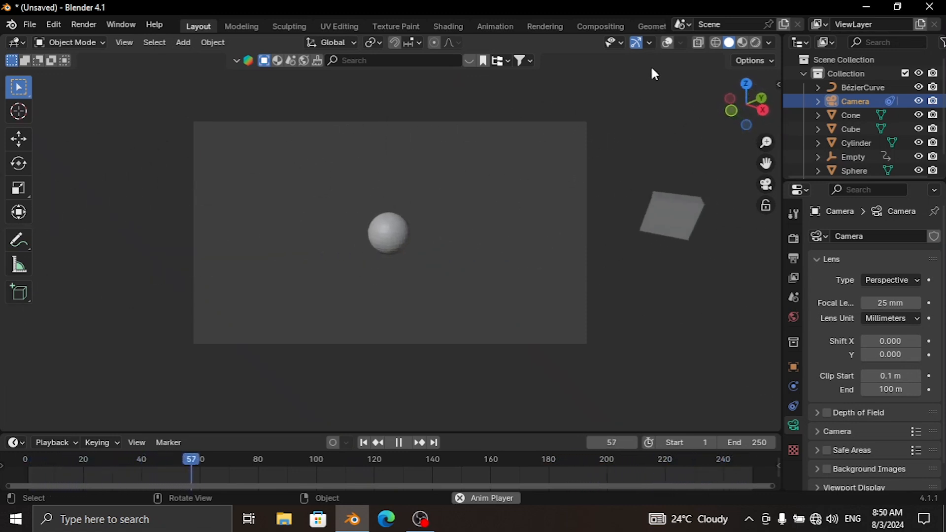
pyautogui.press('space')
pyautogui.click(667, 42)
# Step: Play the animation from frame 1 in an angled perspective view to examine the camera's travel, and return to frame 1
pyautogui.moveTo(657, 107); pyautogui.dragTo(487, 324, button='middle')
pyautogui.click(365, 443)
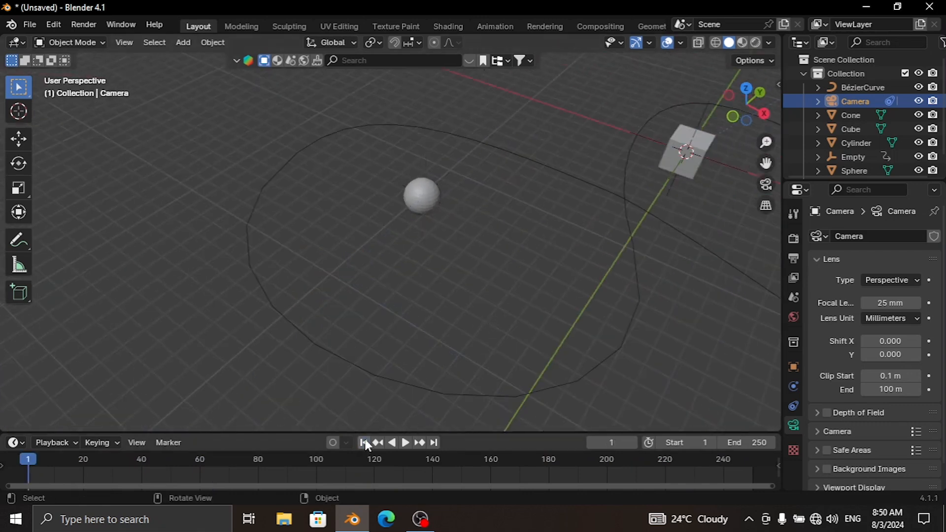
pyautogui.scroll(-4, 453, 350)
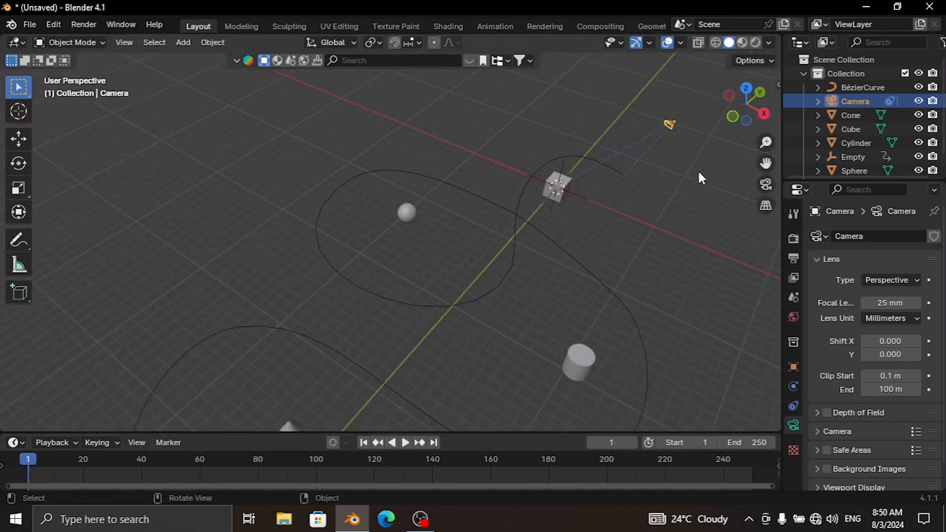
pyautogui.moveTo(765, 163); pyautogui.dragTo(734, 154)
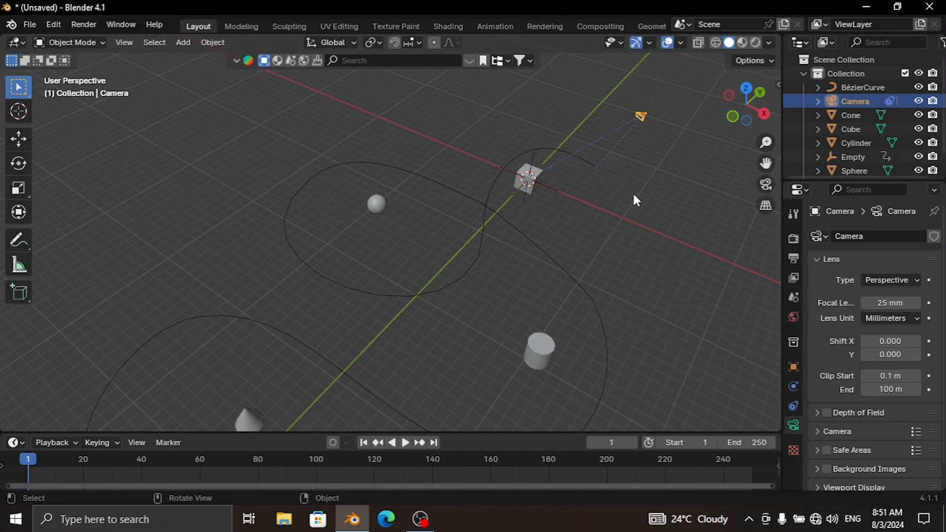
pyautogui.press('space')
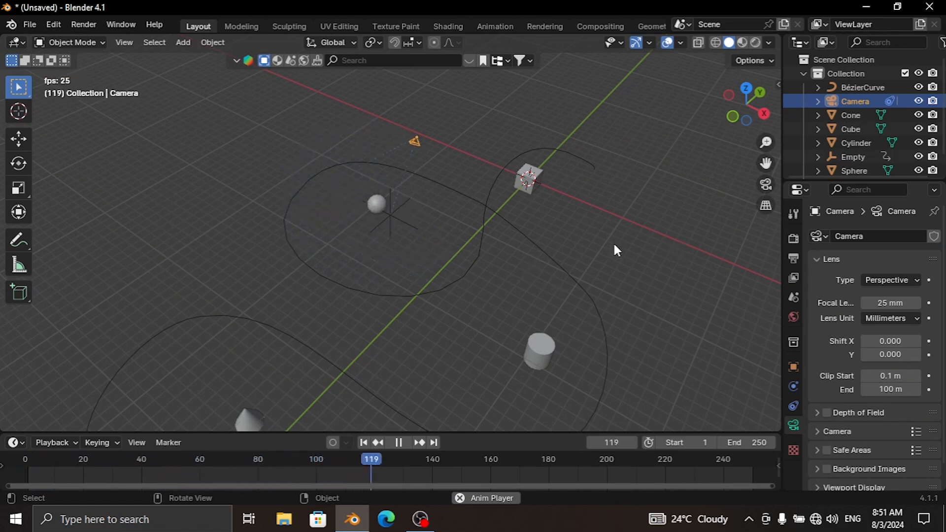
pyautogui.press('space')
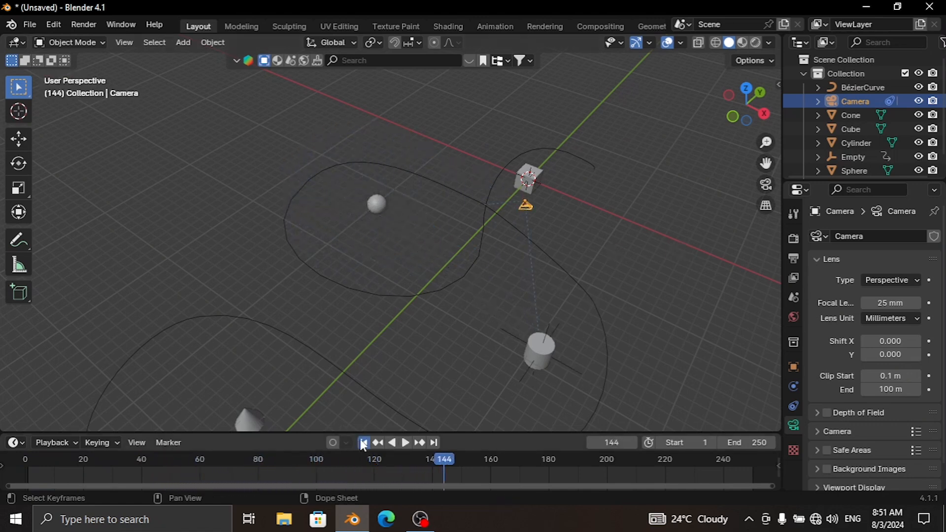
pyautogui.click(364, 443)
# Step: Switch to the top view, open the camera's Follow Path constraint and set its offset to 0
pyautogui.press('KP_7')
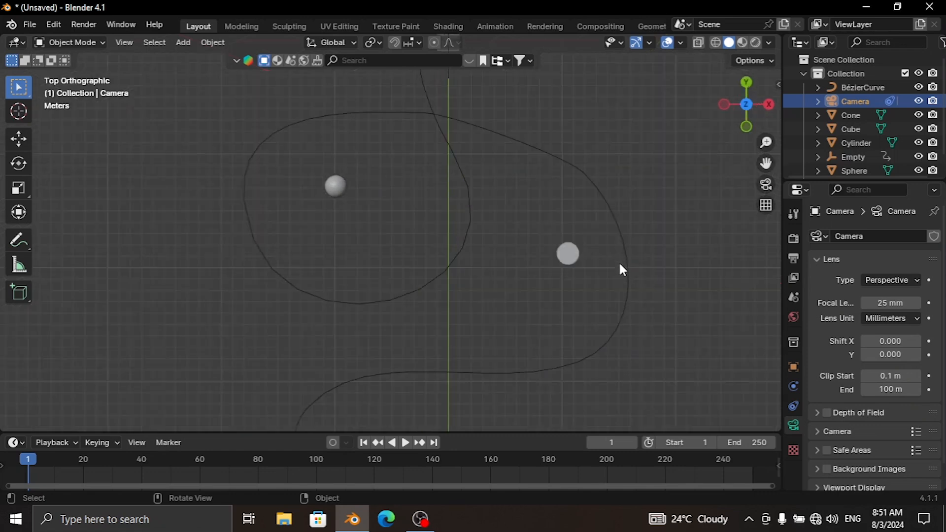
pyautogui.click(792, 403)
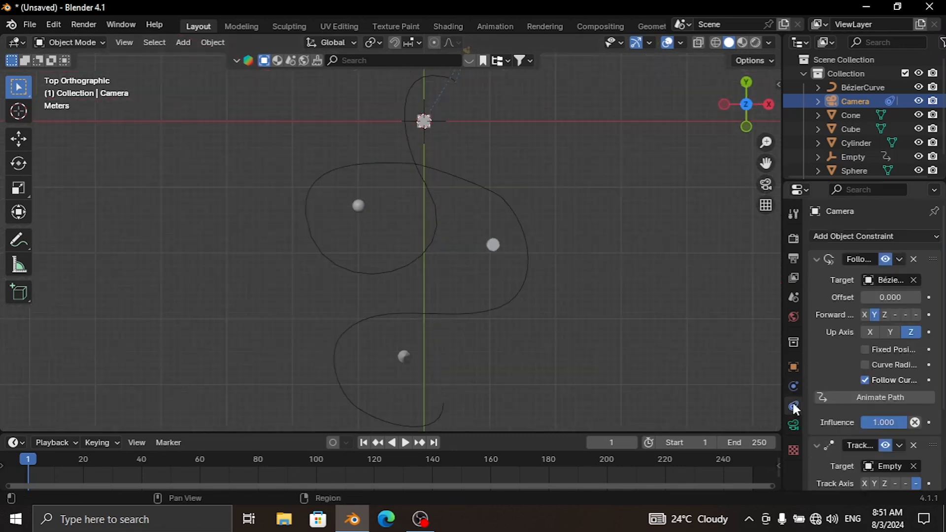
pyautogui.scroll(-1, 646, 280)
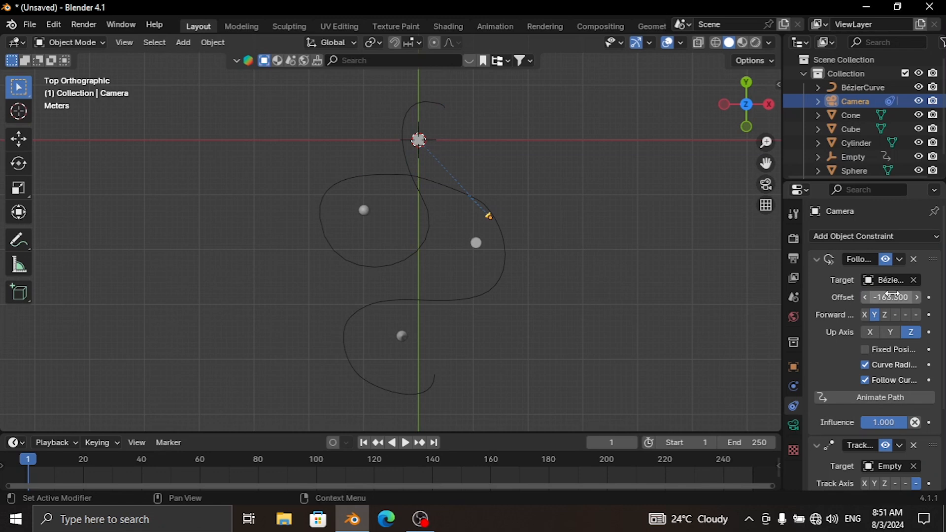
pyautogui.click(892, 297)
pyautogui.write('0')
pyautogui.press('Return')
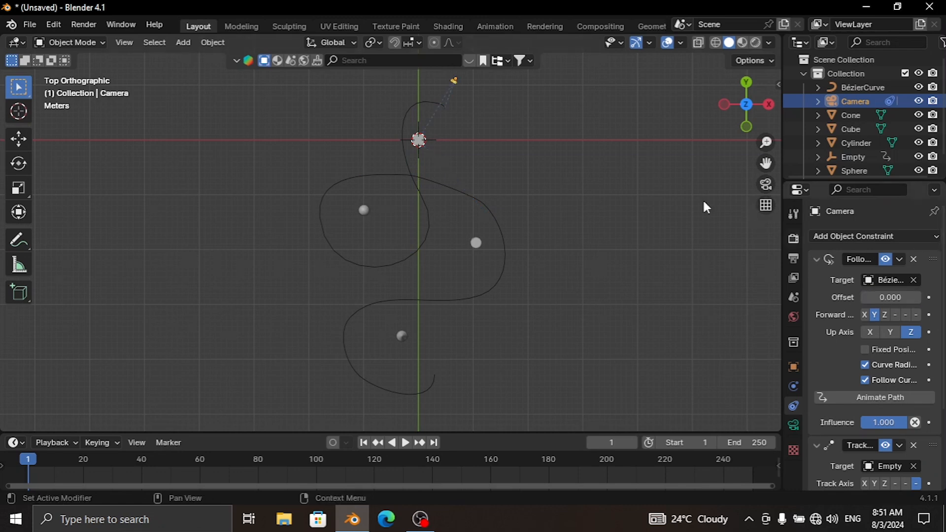
# Step: Try a Follow Path offset of -170.7 on the camera, return it to 0 and keyframe the offset at frame 1
pyautogui.moveTo(892, 297); pyautogui.dragTo(867, 297)
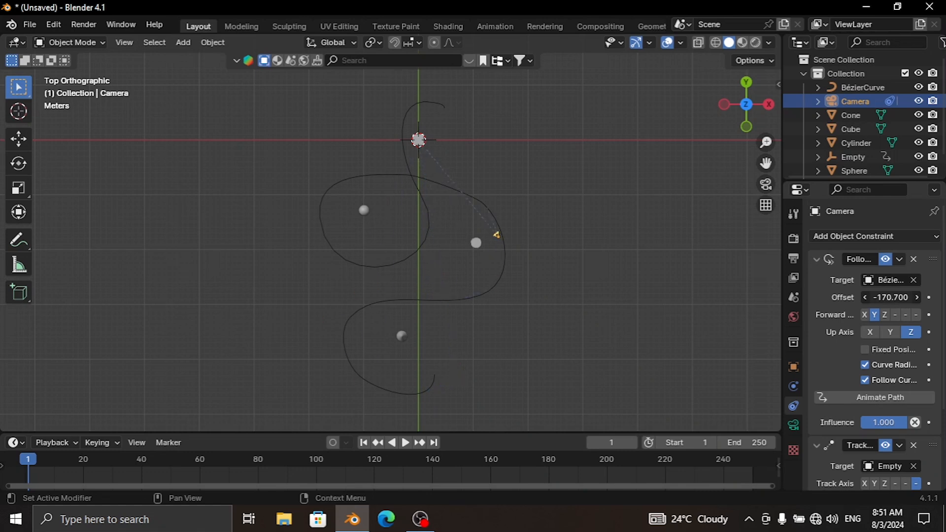
pyautogui.moveTo(882, 297); pyautogui.dragTo(907, 298)
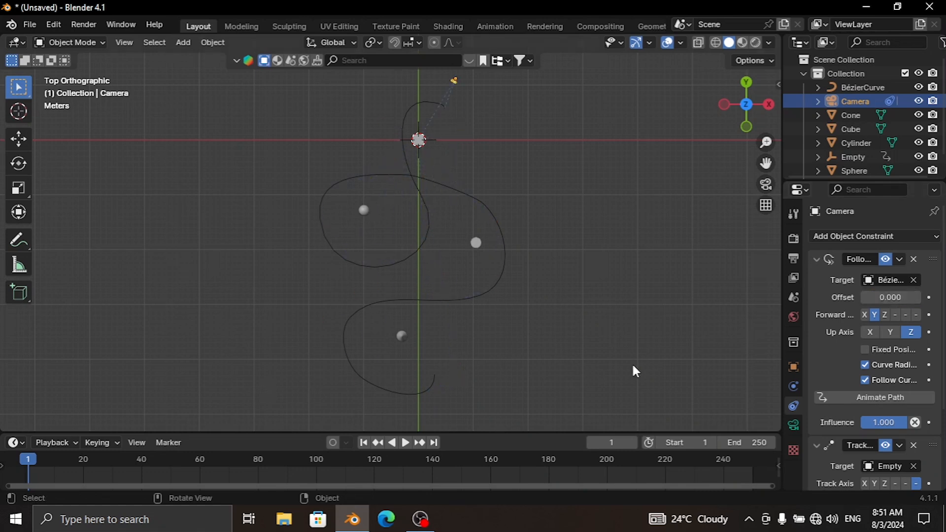
pyautogui.click(930, 298)
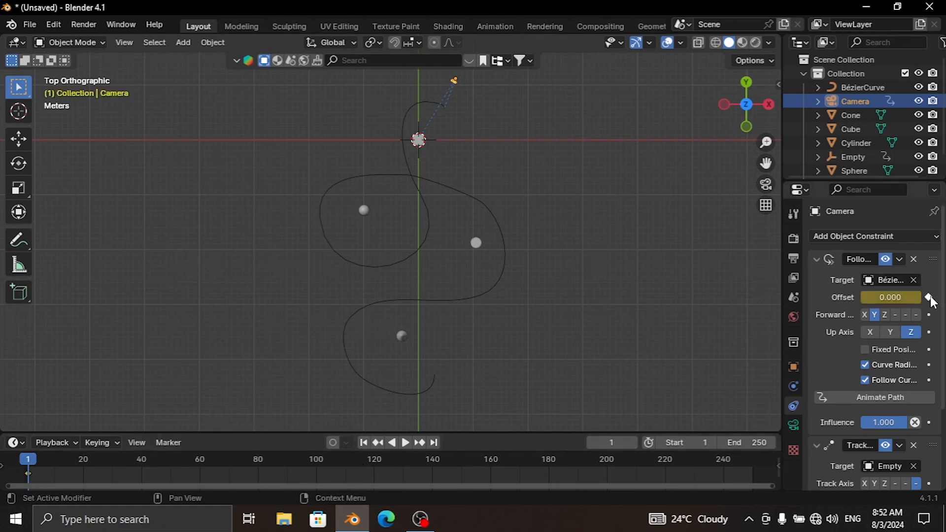
# Step: At frame 118, set the camera's Follow Path offset to 60.4 and insert a keyframe on it
pyautogui.click(367, 458)
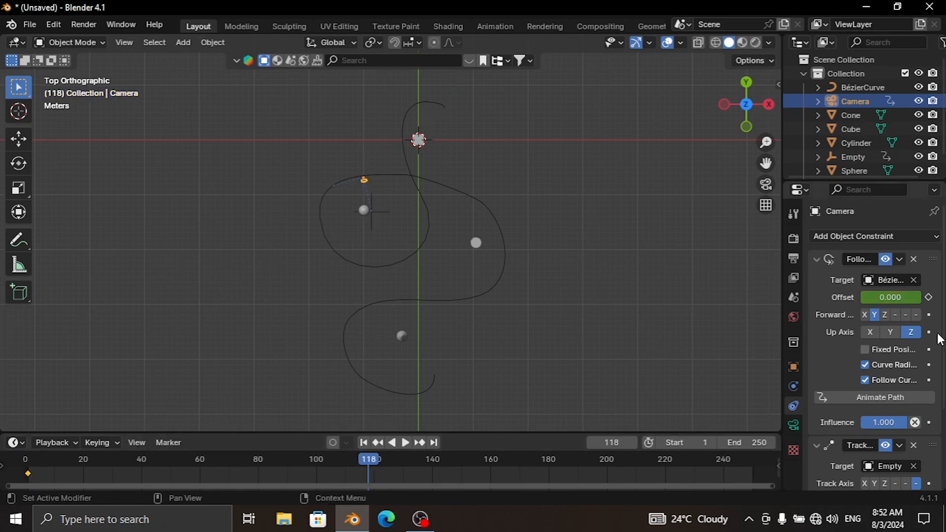
pyautogui.moveTo(890, 297); pyautogui.dragTo(907, 298)
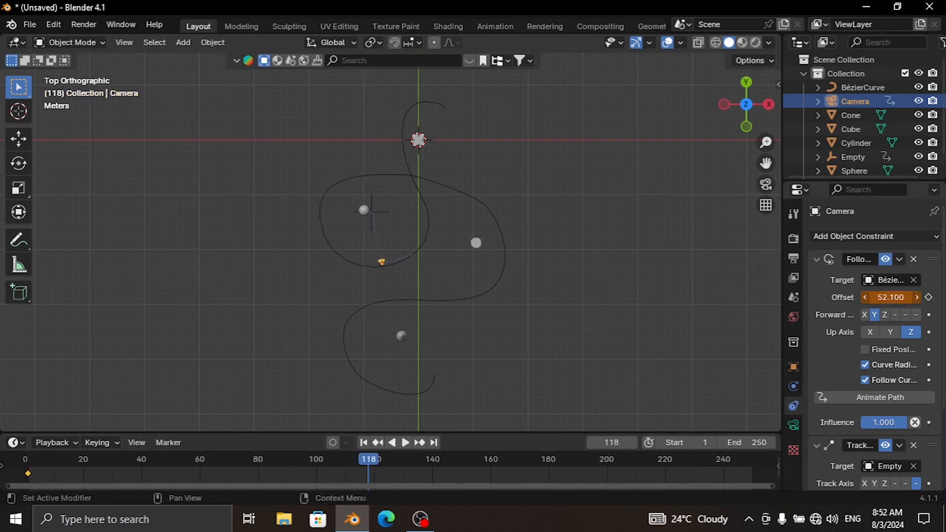
pyautogui.click(930, 298)
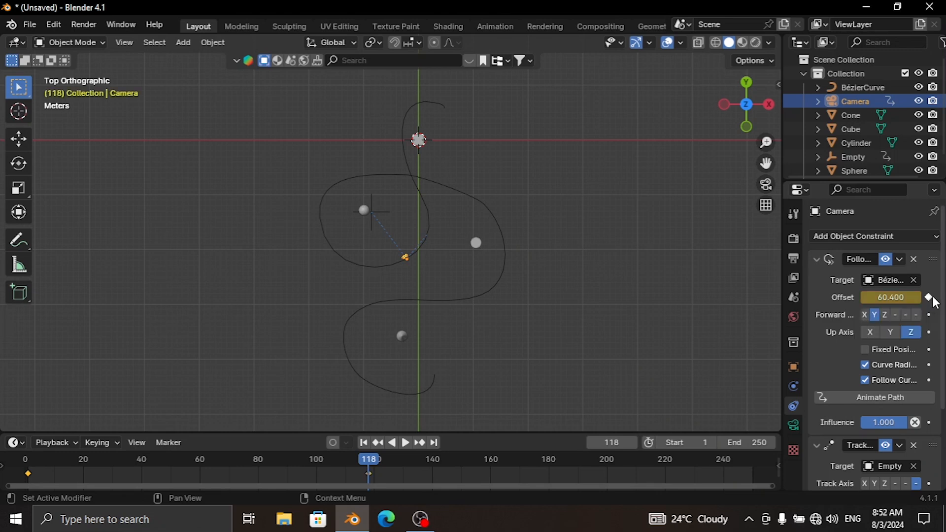
# Step: At the last frame, 250, set the camera's Follow Path offset to -44.8 and keyframe it
pyautogui.click(434, 443)
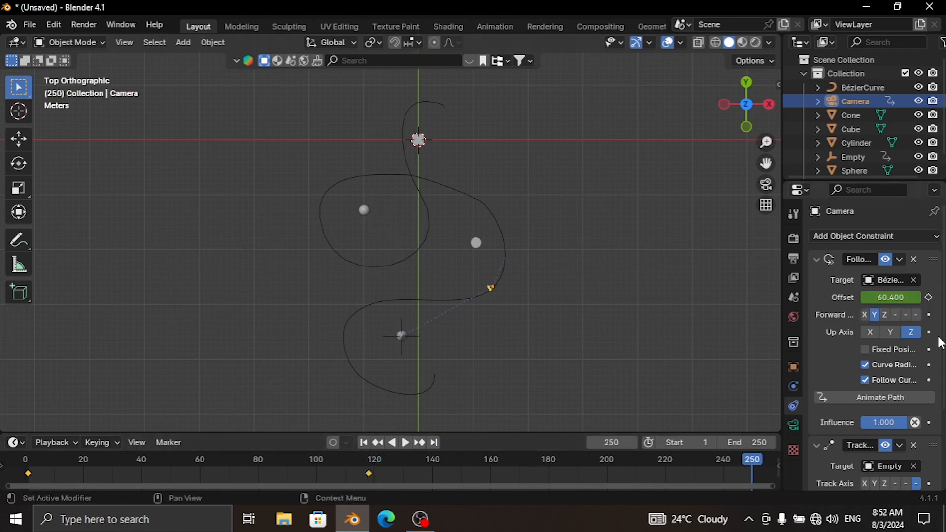
pyautogui.moveTo(891, 298); pyautogui.dragTo(857, 297)
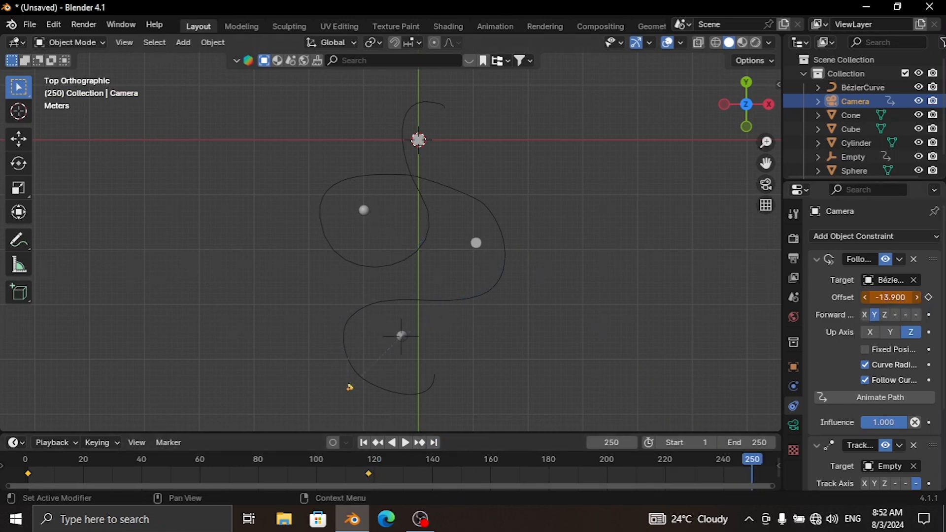
pyautogui.click(929, 297)
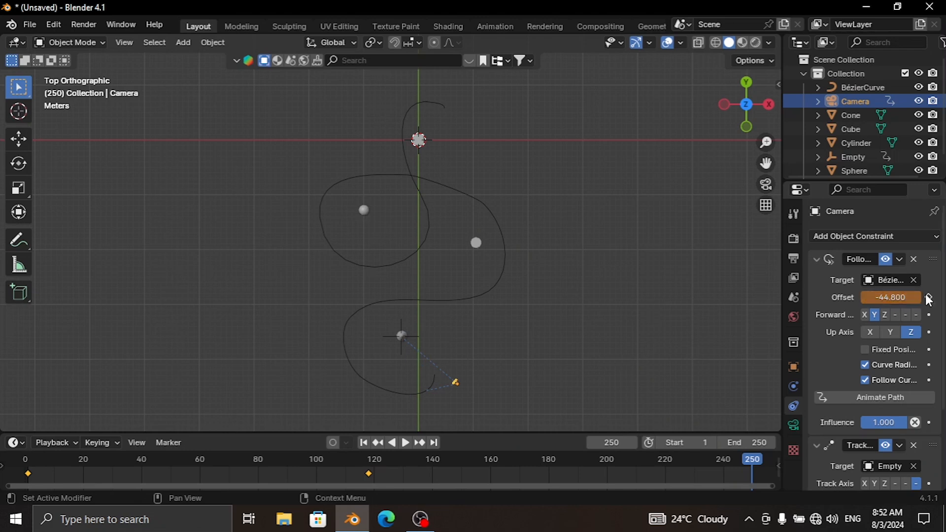
# Step: Play the animation from frame 1 in the top view to examine the camera's motion along the path, and return to frame 1
pyautogui.click(365, 443)
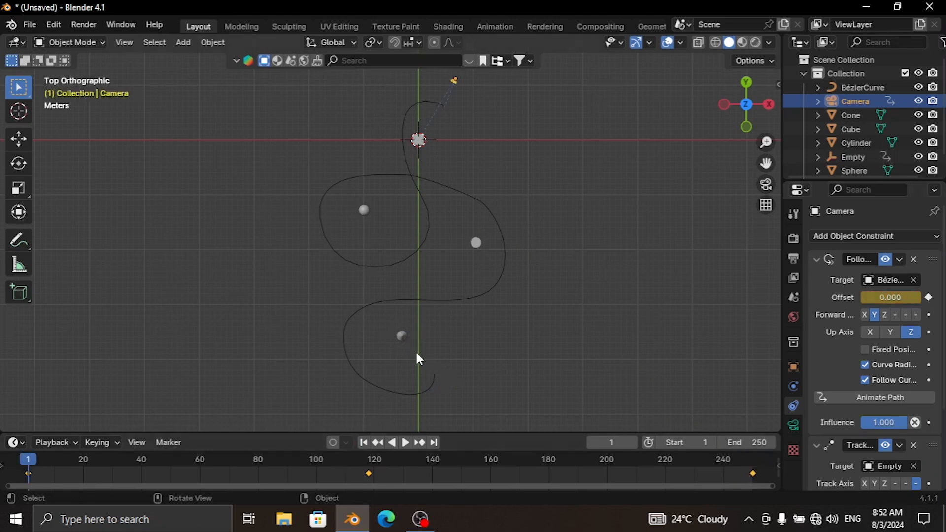
pyautogui.press('space')
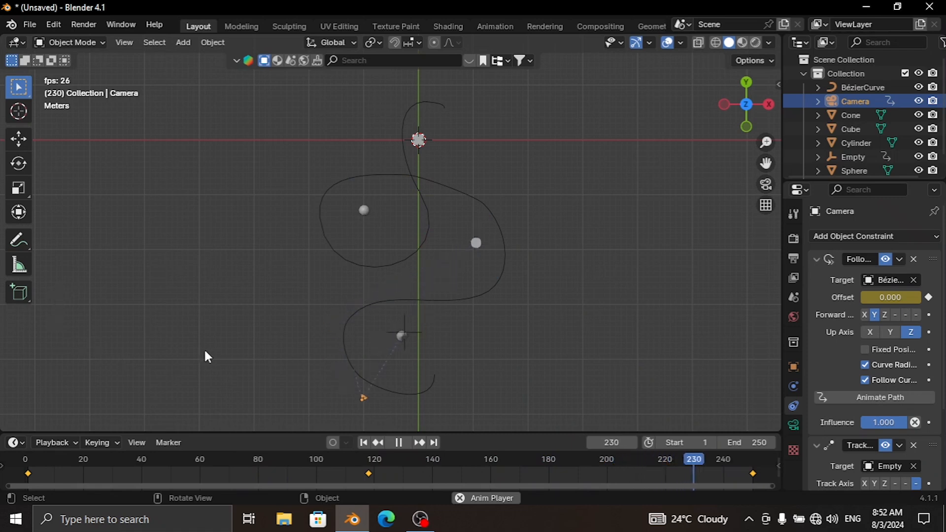
pyautogui.click(364, 442)
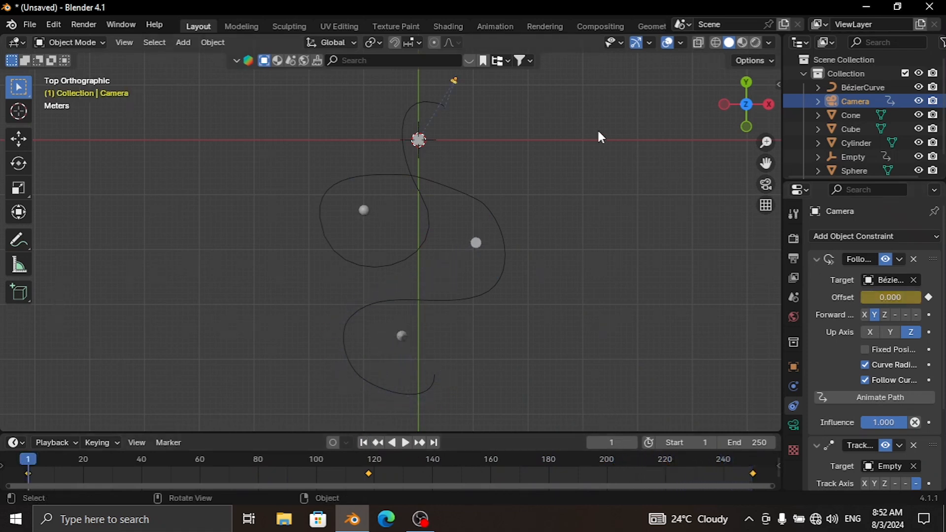
# Step: Replay the offset animation through the camera view to examine the framing of each object, and return to frame 1
pyautogui.press('space')
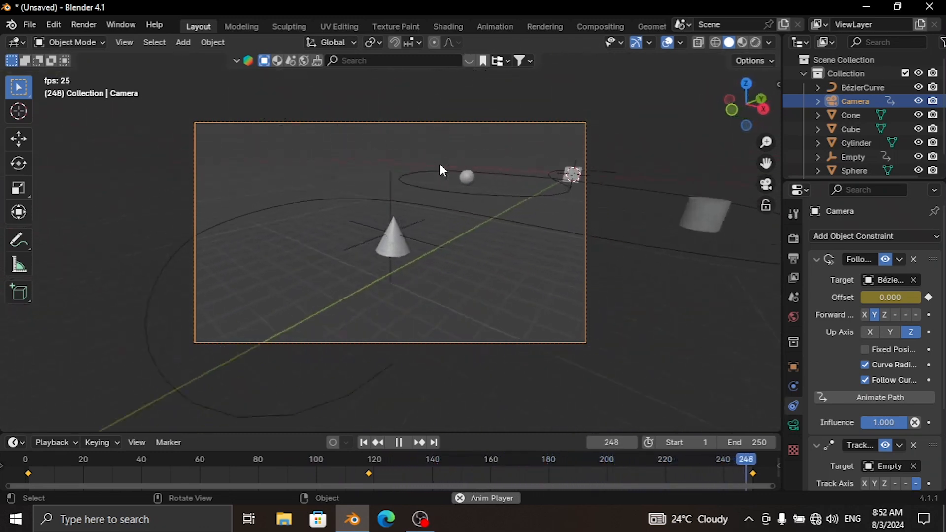
pyautogui.press('space')
pyautogui.click(364, 442)
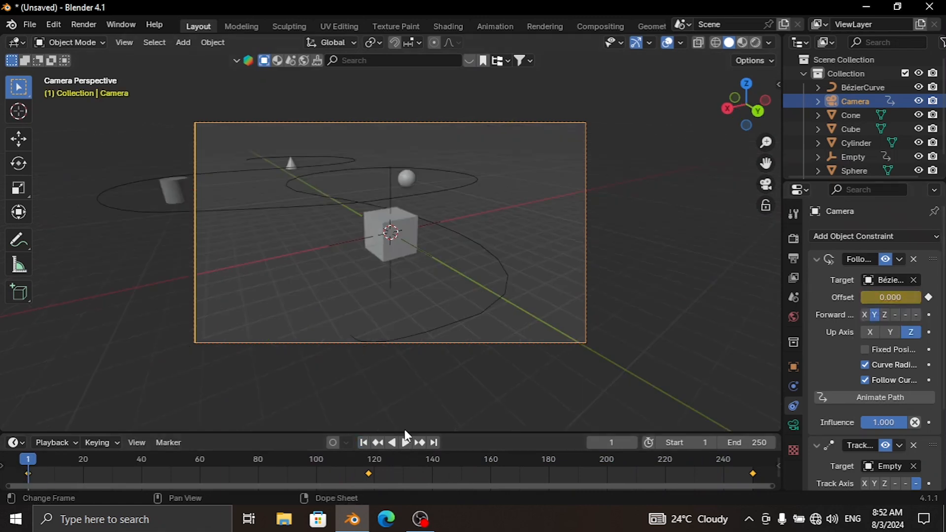
pyautogui.click(407, 442)
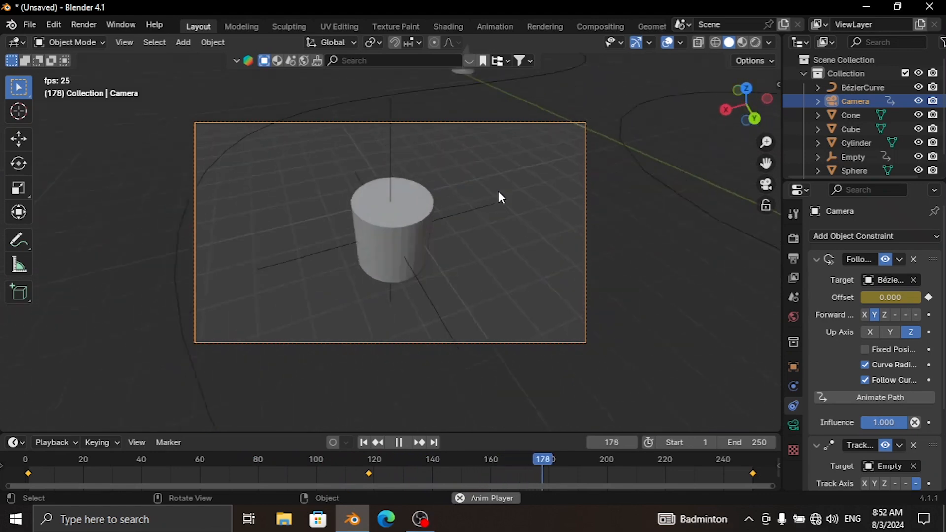
pyautogui.click(404, 442)
pyautogui.click(404, 441)
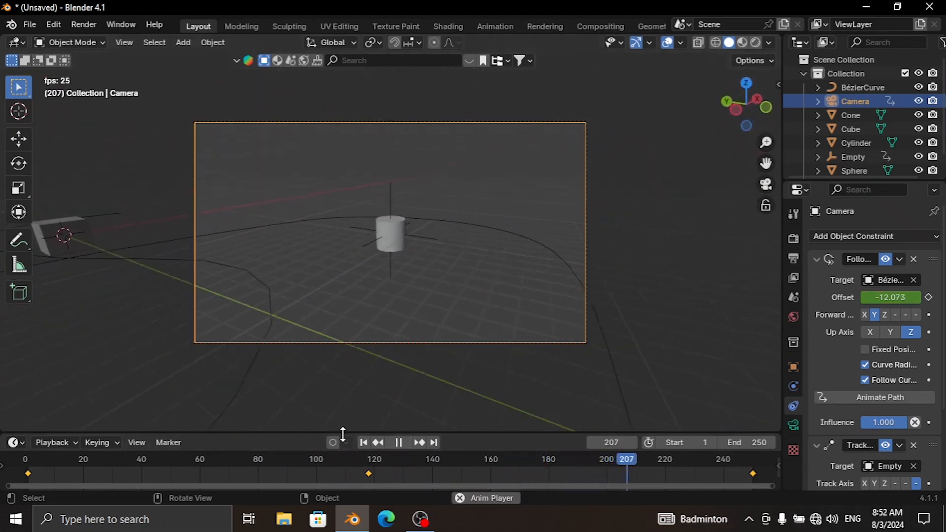
pyautogui.click(389, 444)
pyautogui.click(363, 443)
pyautogui.moveTo(522, 231); pyautogui.dragTo(486, 259, button='middle')
pyautogui.scroll(-5, 485, 259)
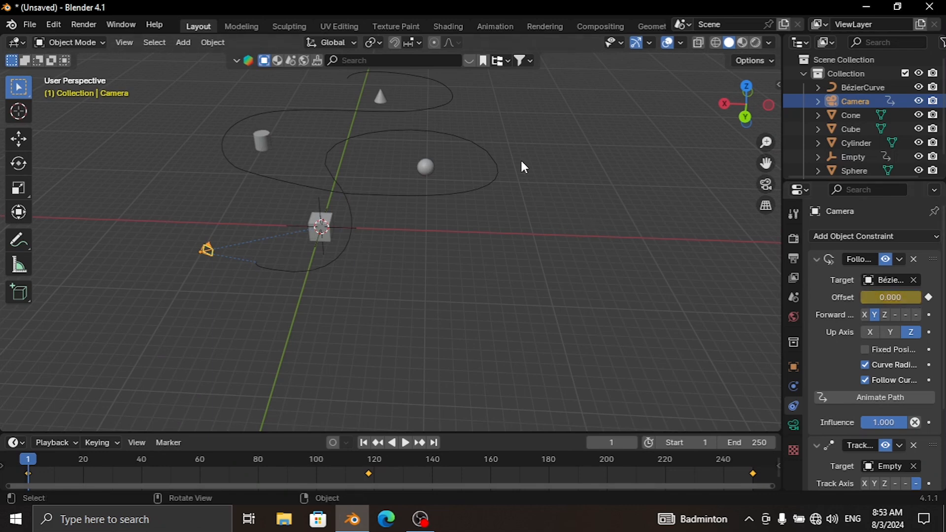
pyautogui.moveTo(521, 165); pyautogui.dragTo(554, 166, button='middle')
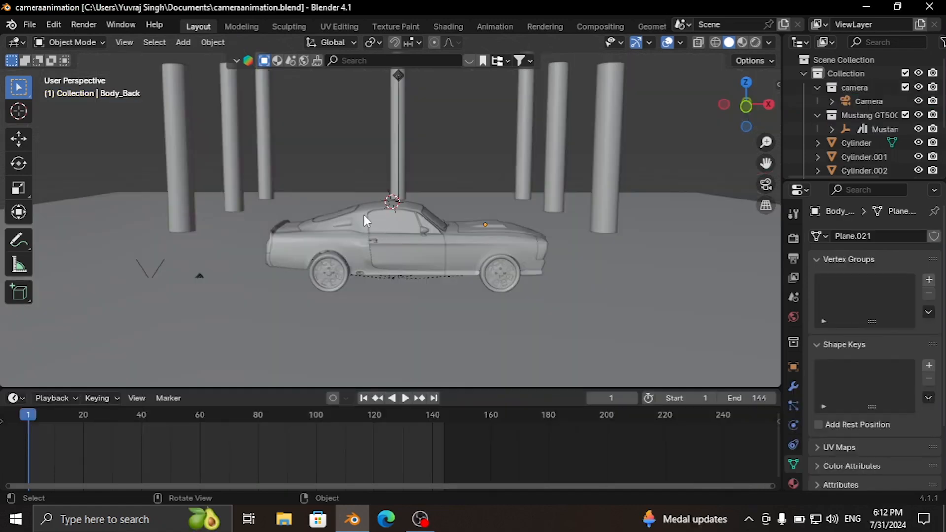
pyautogui.moveTo(269, 232); pyautogui.dragTo(380, 246, button='middle')
pyautogui.scroll(2, 440, 247)
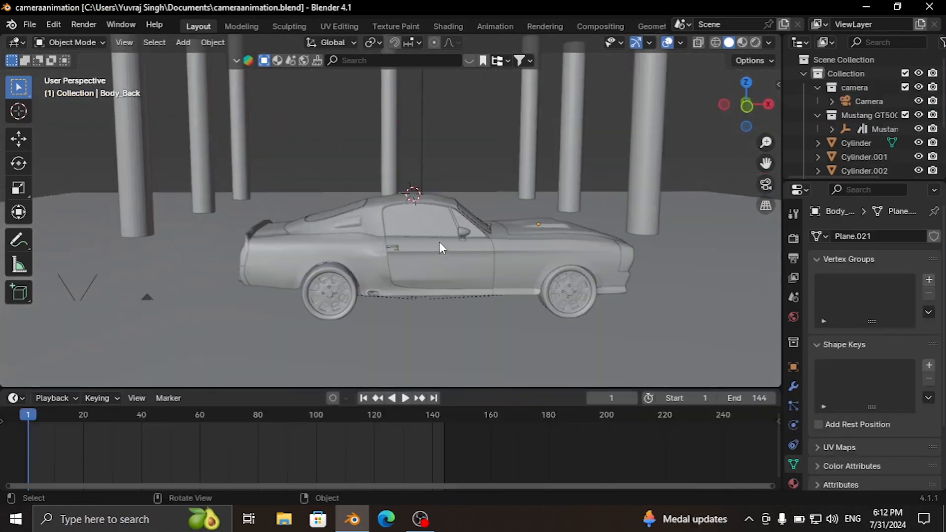
pyautogui.click(478, 226)
pyautogui.scroll(-3, 478, 227)
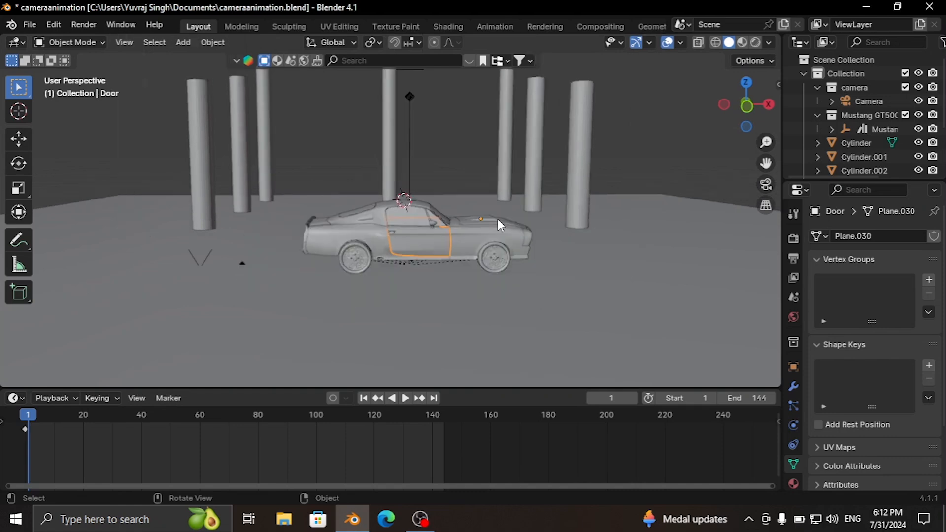
pyautogui.moveTo(443, 218); pyautogui.dragTo(393, 226, button='middle')
# Step: Look through the scene camera, select it and shift it until the Mustang is centred horizontally in the frame
pyautogui.press('KP_1')
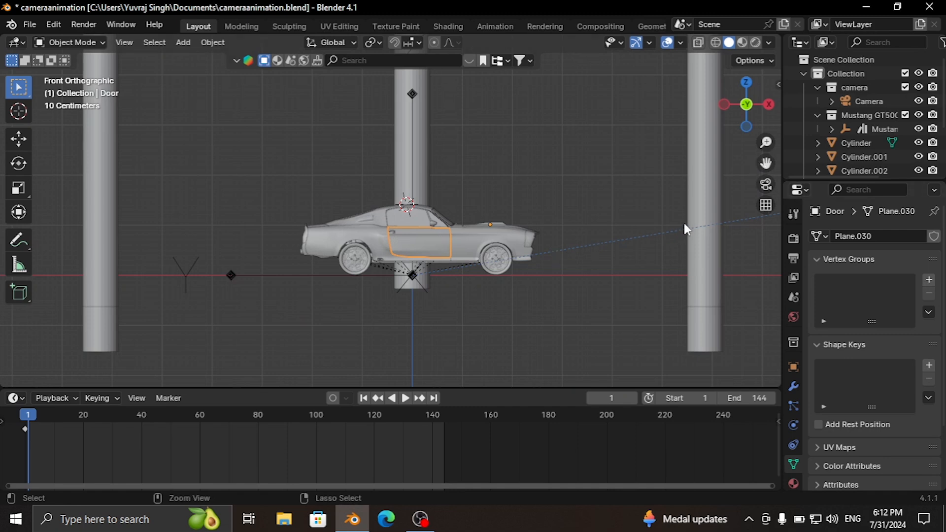
pyautogui.press('KP_0')
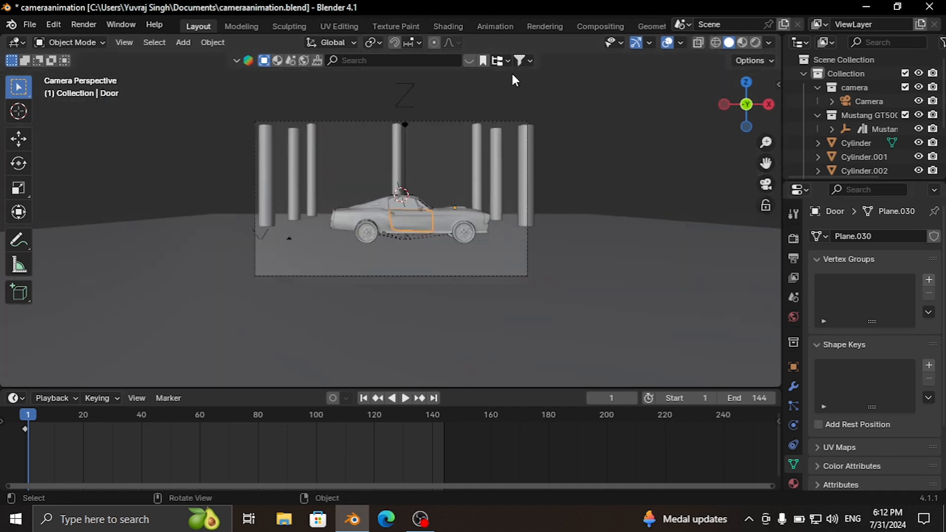
pyautogui.click(471, 121)
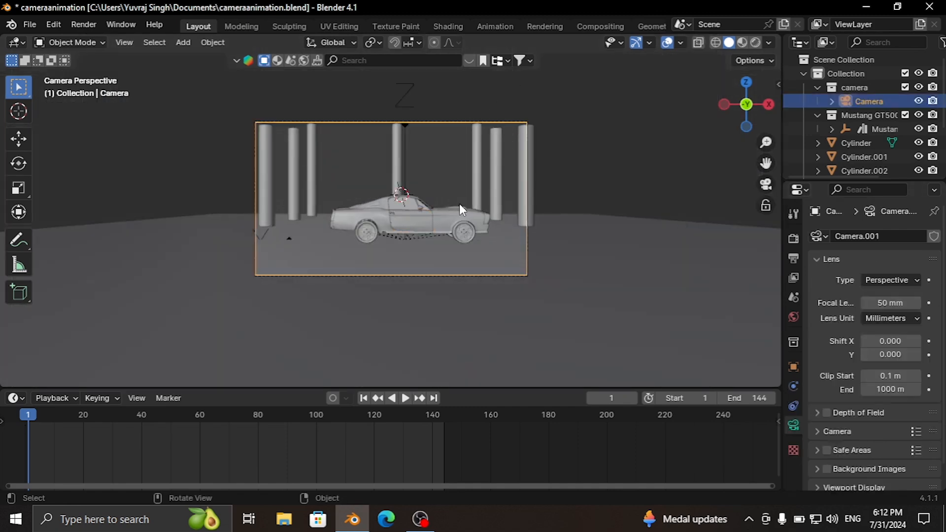
pyautogui.press('g')
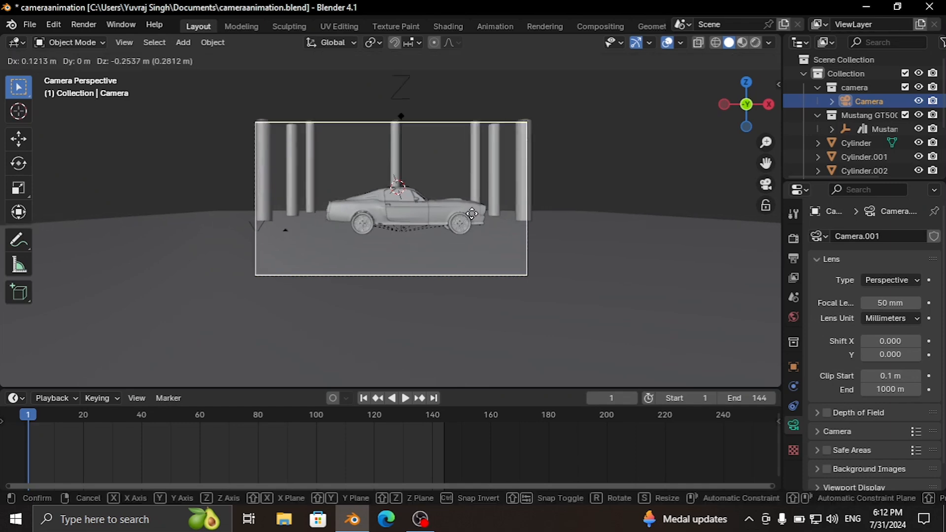
pyautogui.click(477, 211)
# Step: Move the camera closer to the car along its local Z axis and tilt it slightly downward about the global X axis
pyautogui.press('g')
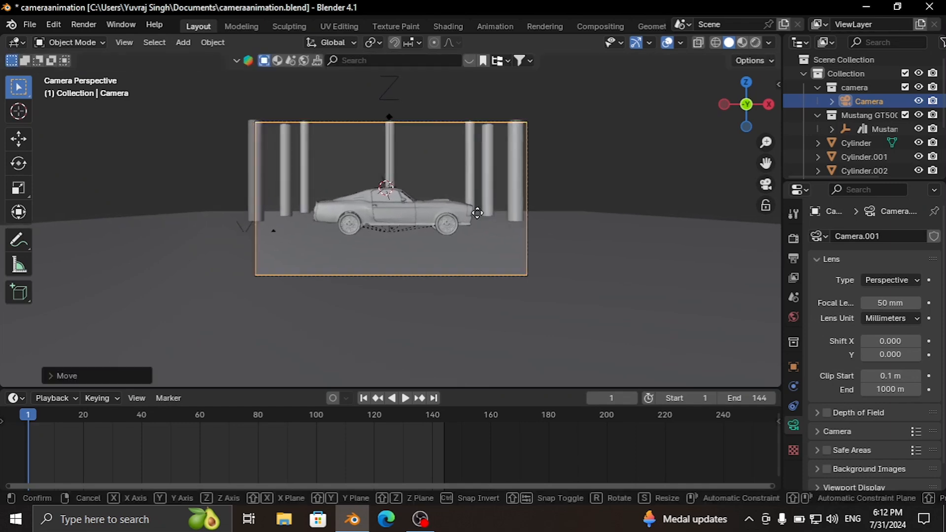
pyautogui.press('z')
pyautogui.press('z')
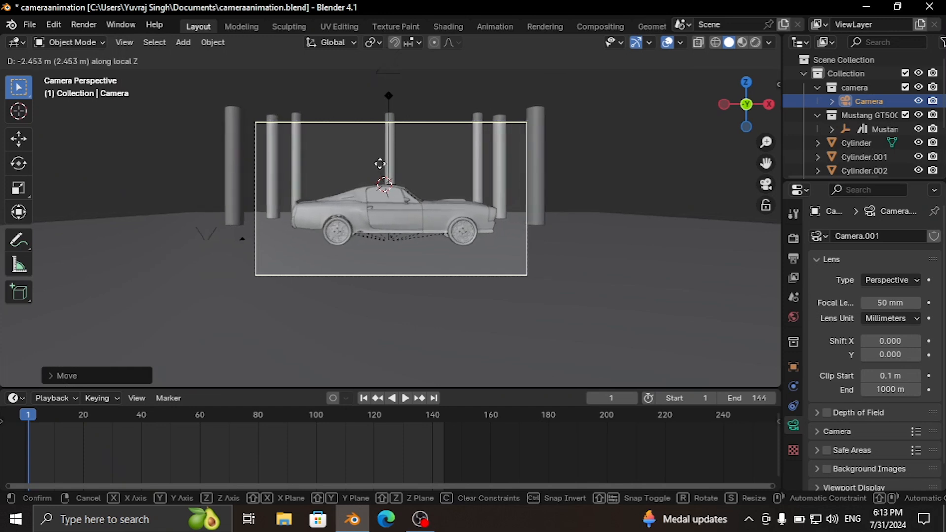
pyautogui.click(407, 198)
pyautogui.press('r')
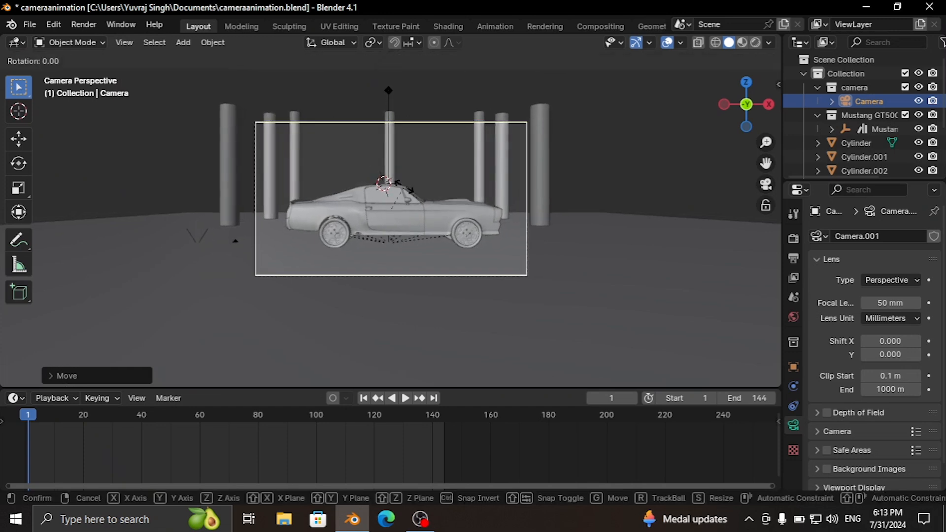
pyautogui.press('x')
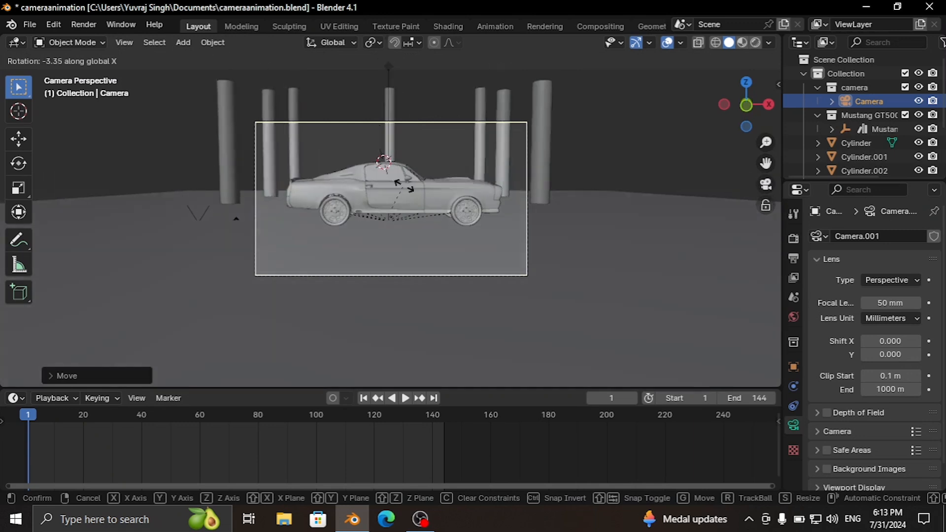
pyautogui.click(402, 184)
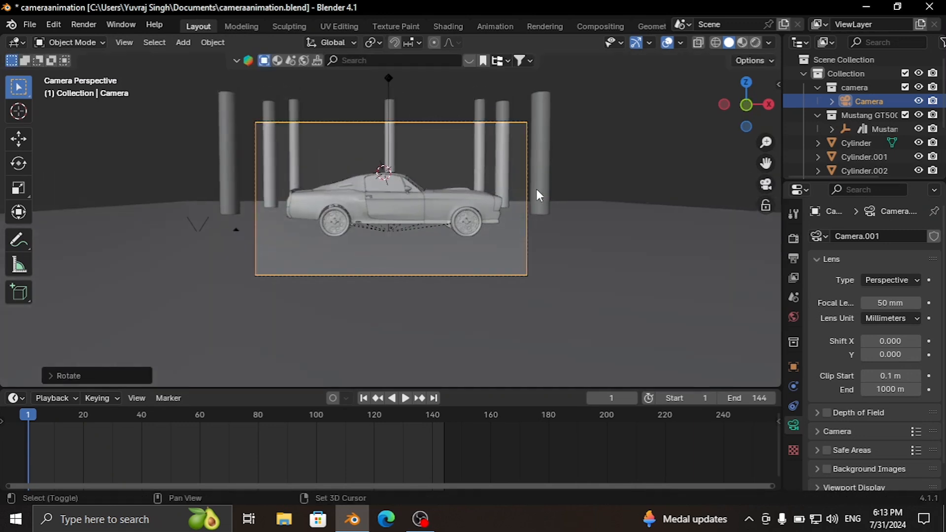
# Step: Add a sphere empty at the 3D cursor and lower it along the Z axis into the car's body
pyautogui.hotkey('shift', 'a')
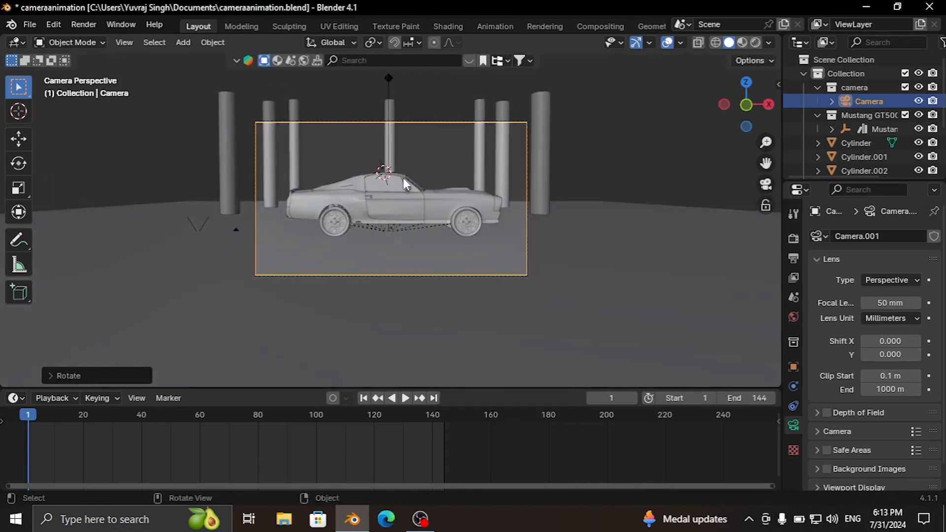
pyautogui.hotkey('shift', 'a')
pyautogui.moveTo(352, 338)
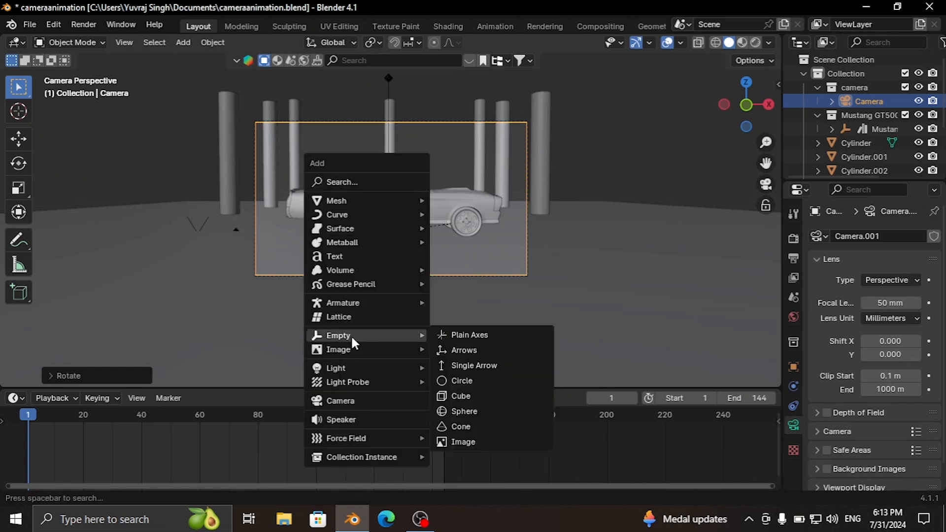
pyautogui.click(469, 411)
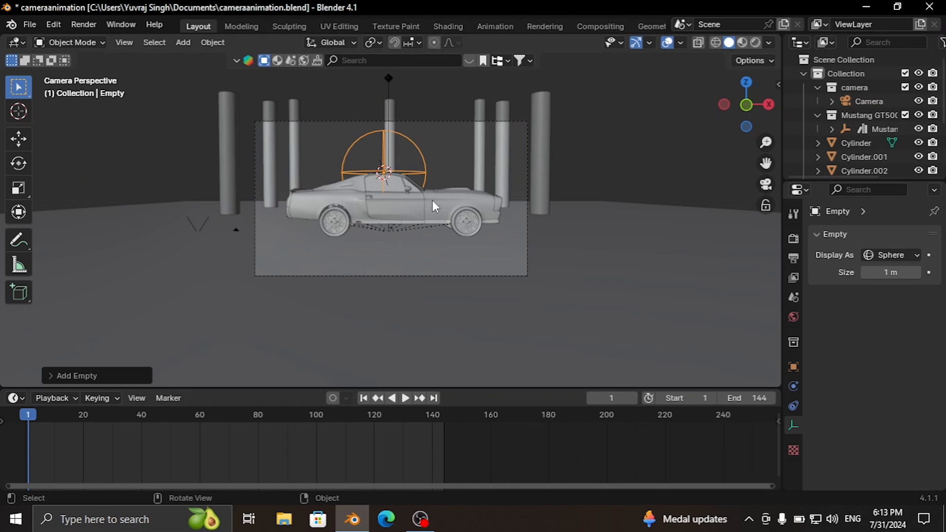
pyautogui.press('g')
pyautogui.press('z')
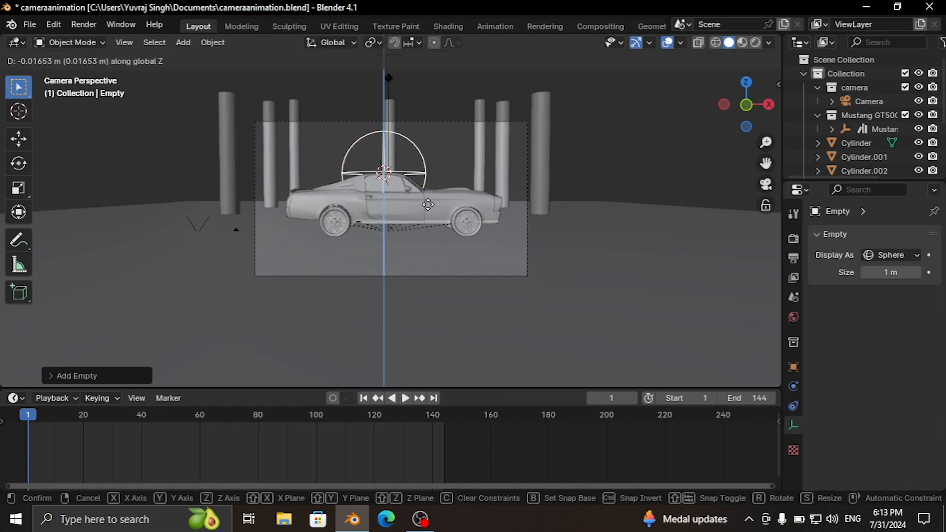
pyautogui.click(427, 223)
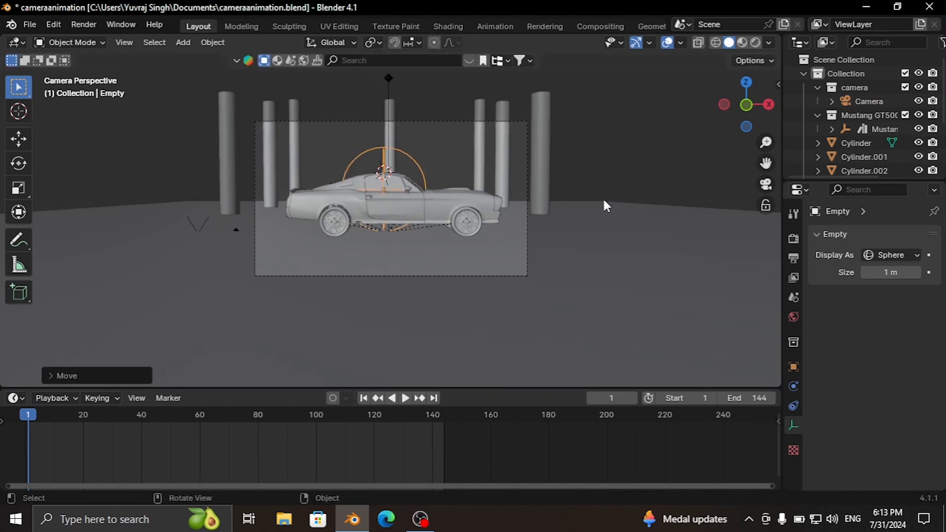
# Step: Parent the camera to the sphere empty using the Object option, and leave only the empty selected
pyautogui.click(525, 126)
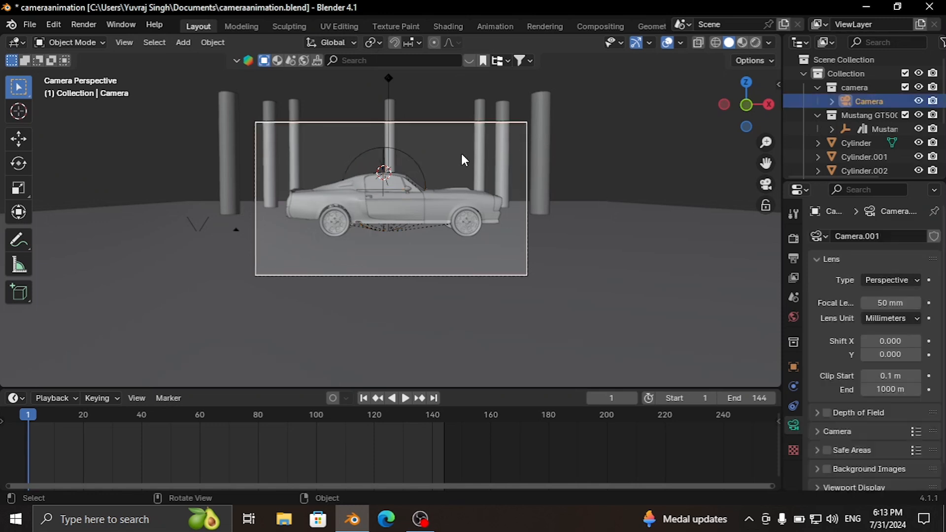
pyautogui.keyDown('shift'); pyautogui.click(416, 159); pyautogui.keyUp('shift')
pyautogui.hotkey('ctrl', 'p')
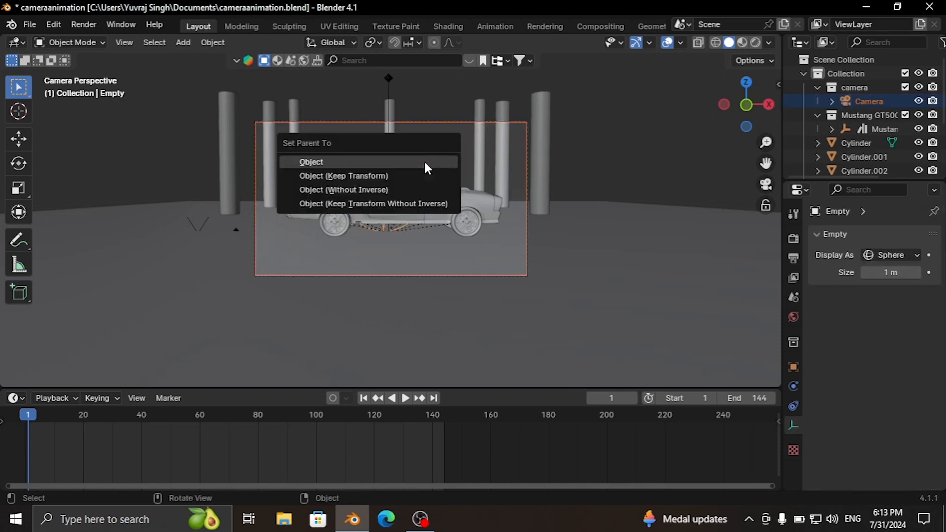
pyautogui.click(427, 162)
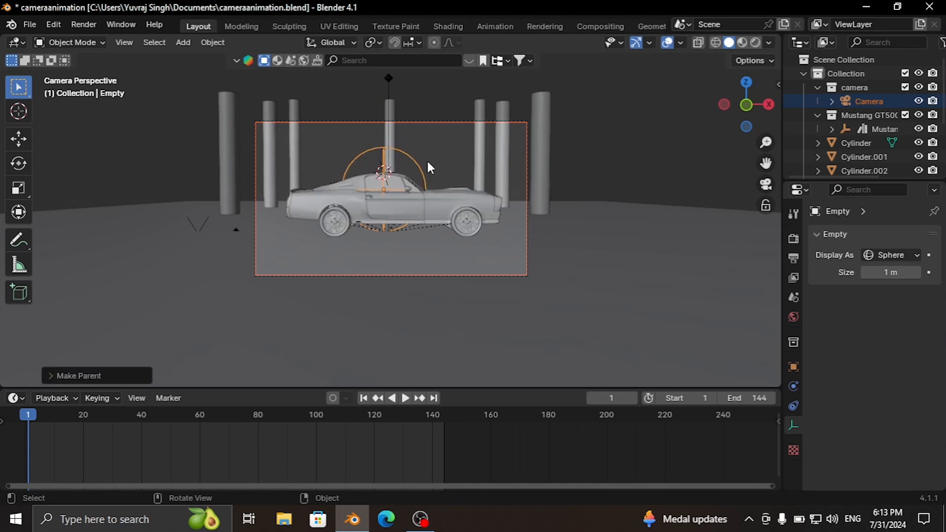
pyautogui.click(434, 164)
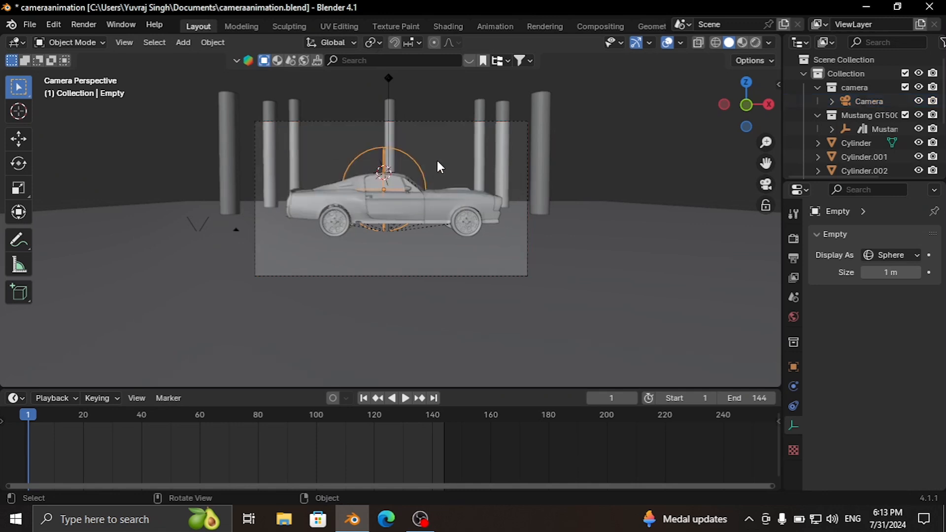
# Step: Try rotating the empty about the global Z, X and Y axes to orbit the camera around the Mustang
pyautogui.press('r')
pyautogui.press('z')
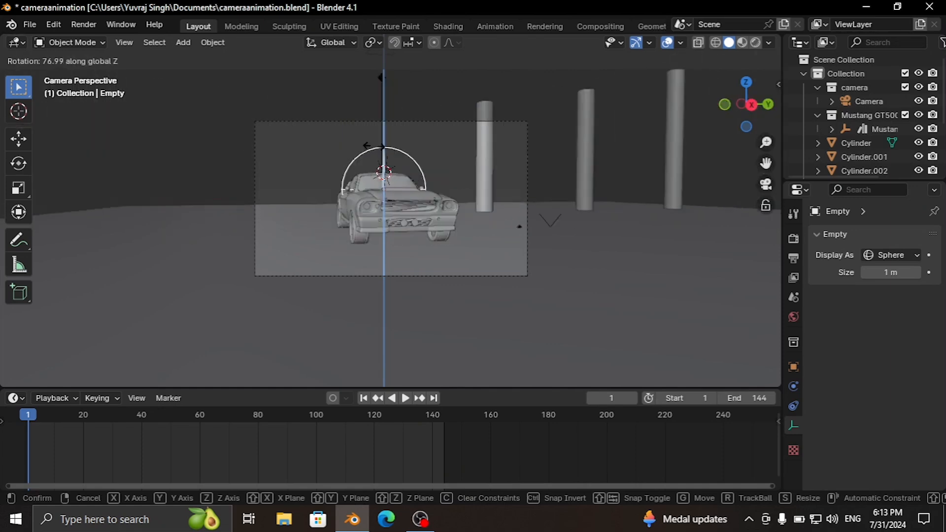
pyautogui.click(435, 182)
pyautogui.press('r')
pyautogui.press('x')
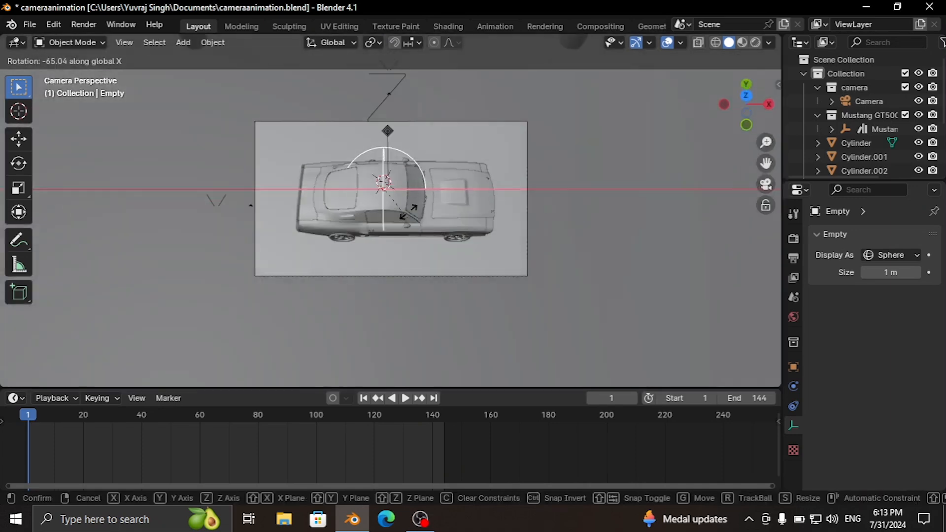
pyautogui.press('y')
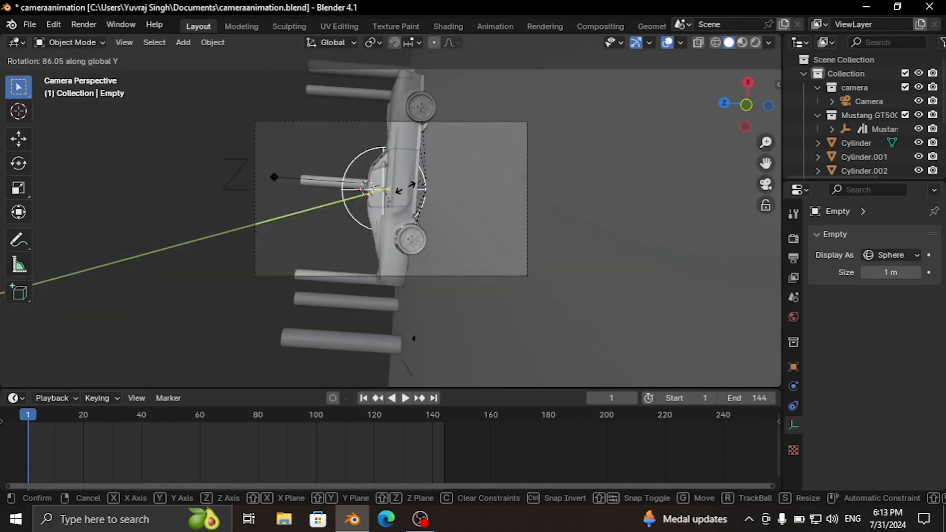
pyautogui.press('z')
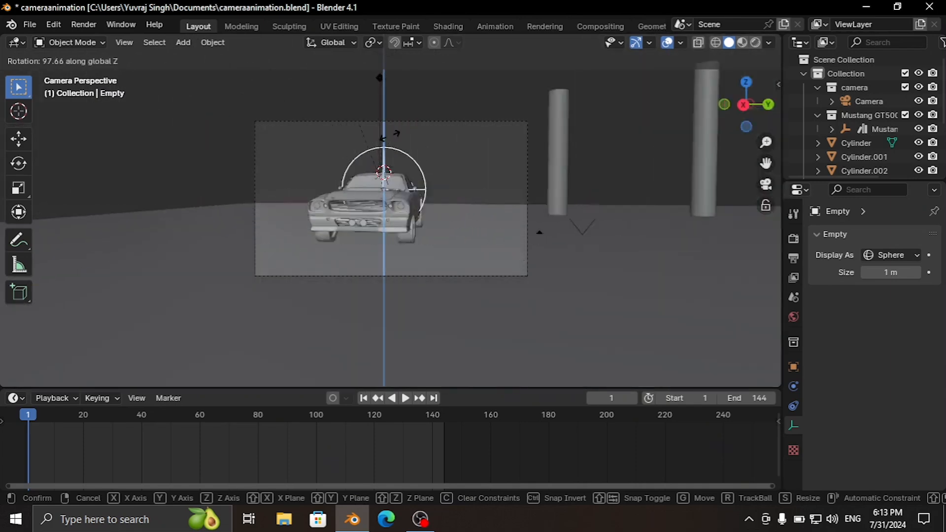
pyautogui.click(476, 298)
# Step: Turn the empty about the global Z axis until the scene camera shows the Mustang in front three-quarter view
pyautogui.scroll(3, 487, 275)
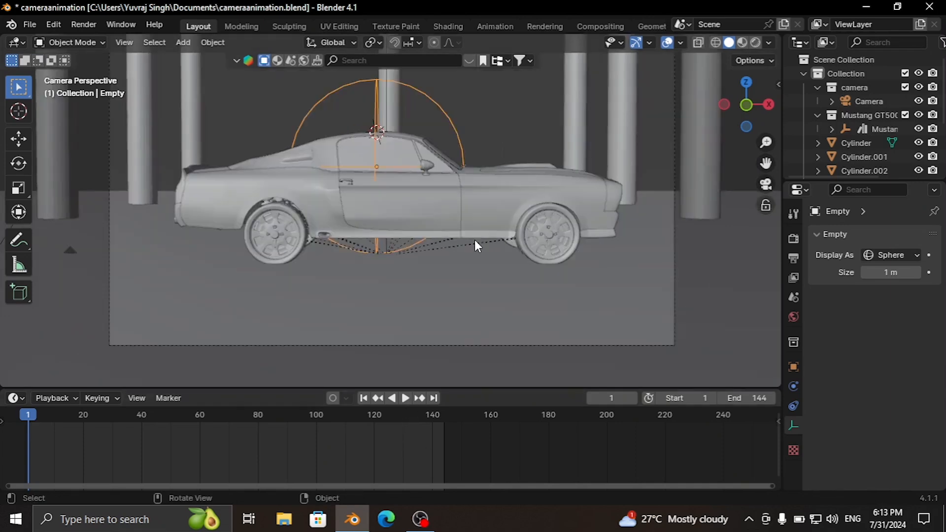
pyautogui.moveTo(474, 240); pyautogui.dragTo(554, 224, button='middle')
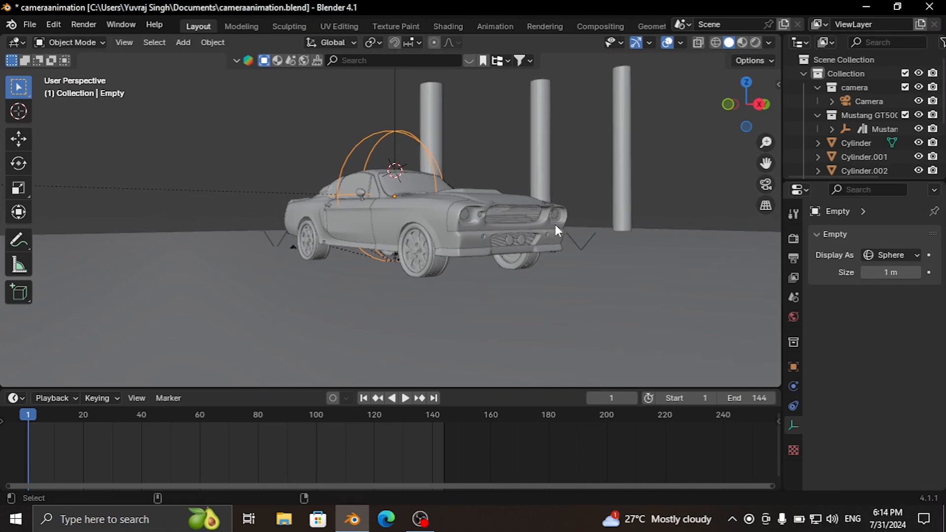
pyautogui.press('KP_0')
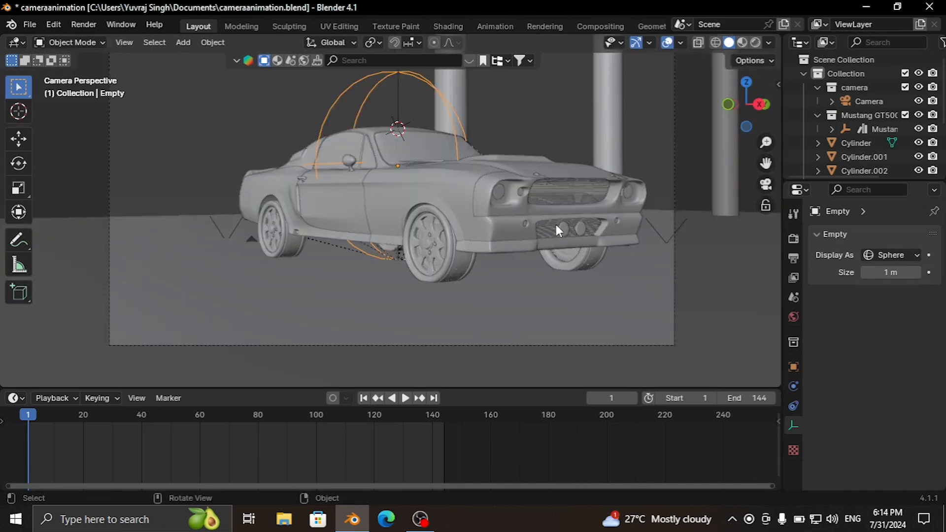
# Step: Try tilting the empty about the global X axis and turning it about the global Z axis
pyautogui.scroll(-4, 556, 224)
pyautogui.press('r')
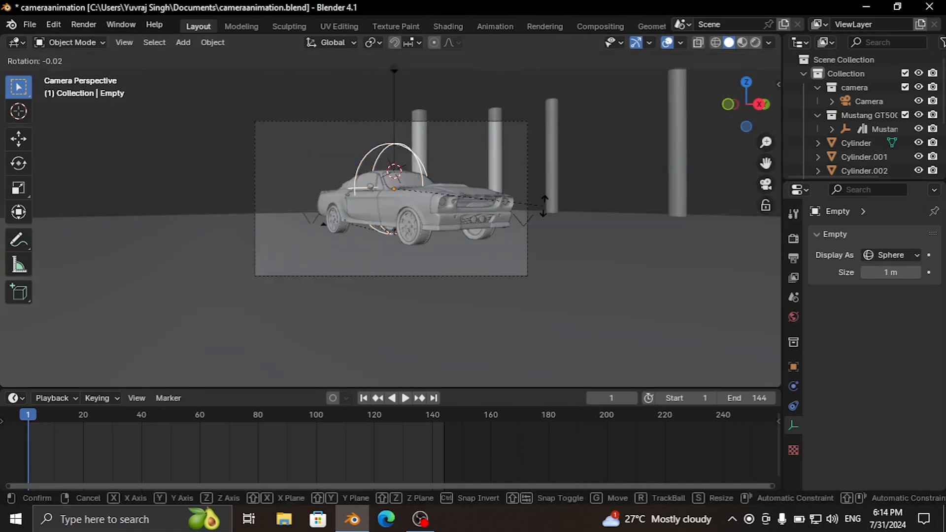
pyautogui.press('x')
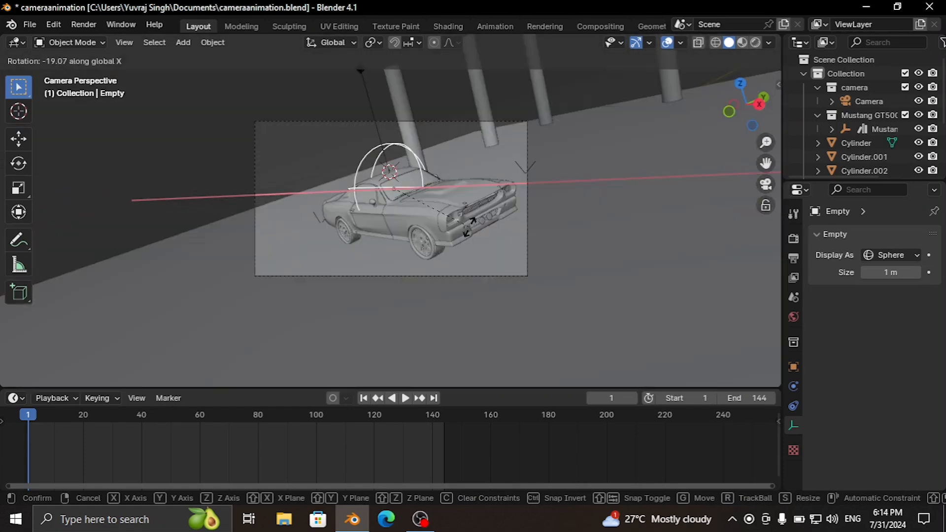
pyautogui.click(471, 228)
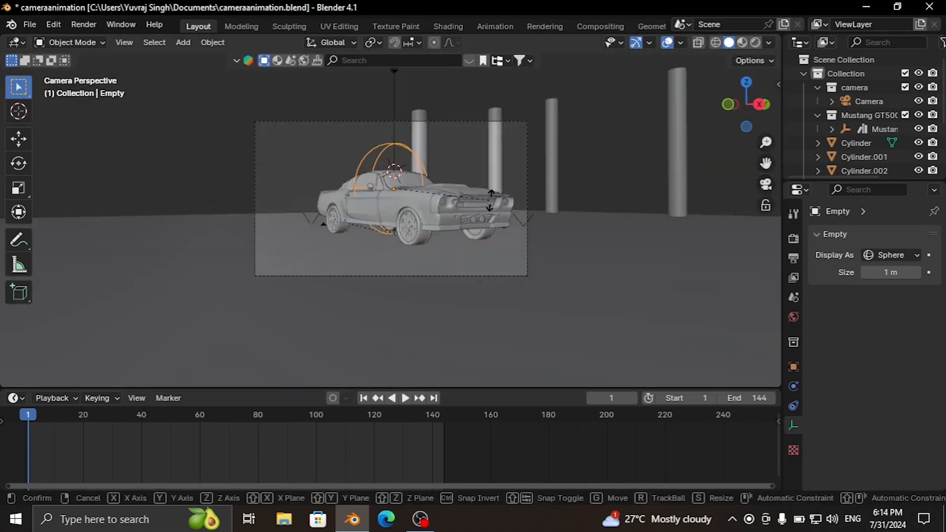
pyautogui.press('r')
pyautogui.press('z')
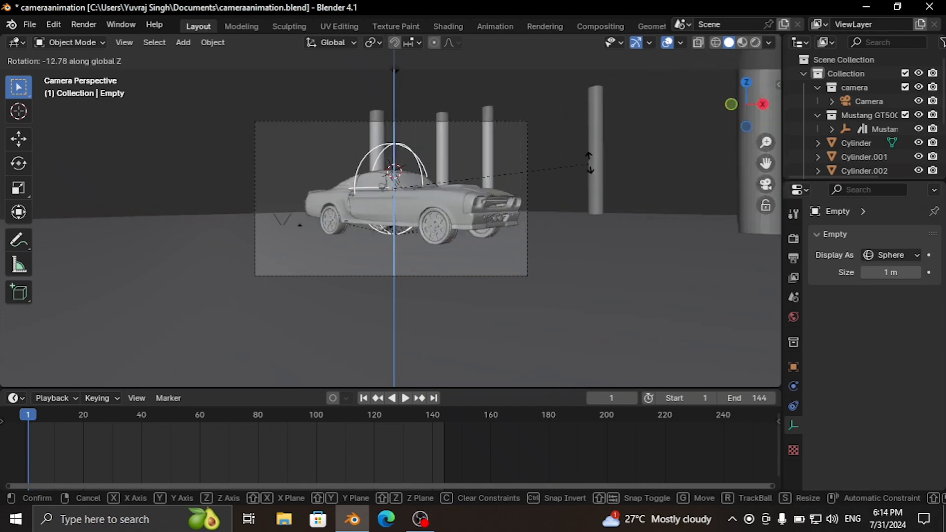
pyautogui.click(478, 191)
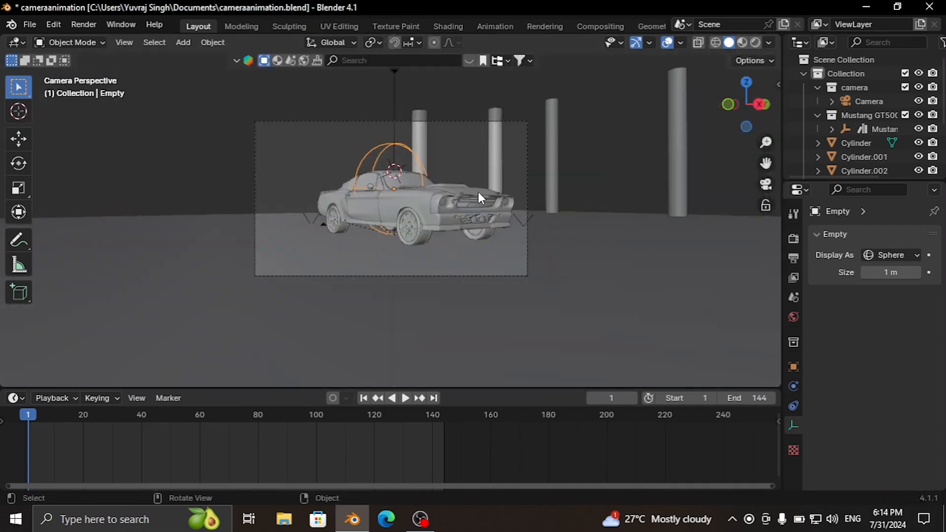
# Step: Try moving the empty freely with its camera, and rotating it about the global Z axis to face the car's front
pyautogui.press('g')
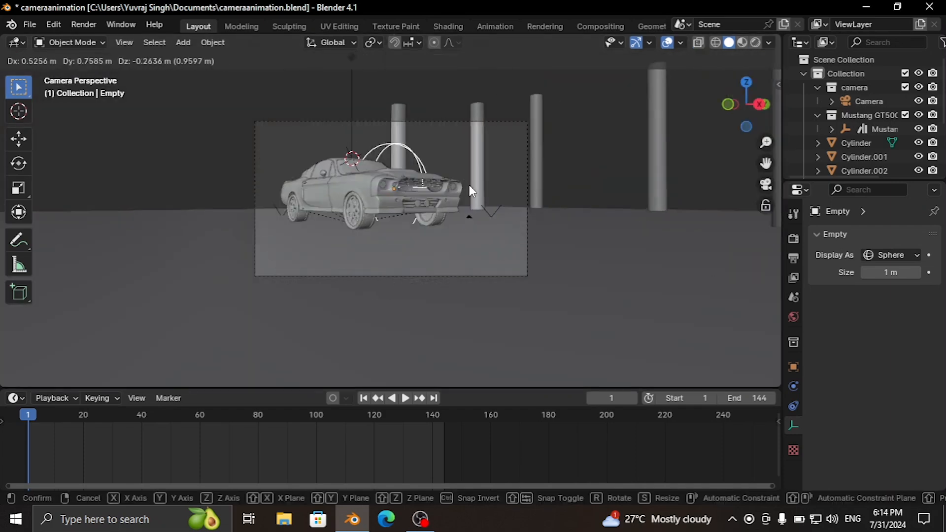
pyautogui.click(516, 190)
pyautogui.press('r')
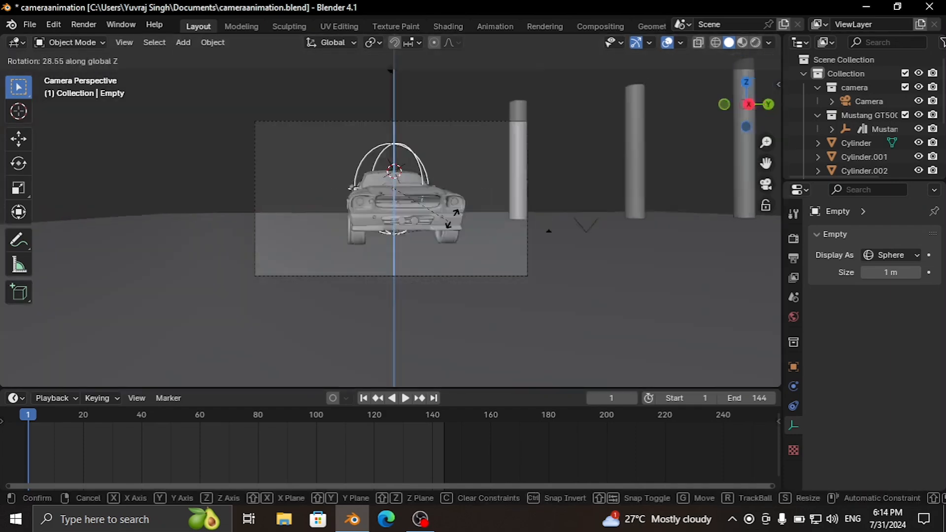
pyautogui.click(483, 209)
# Step: Tilt the empty slightly about the global X axis for a low camera angle and insert its keyframe at frame 1
pyautogui.press('r')
pyautogui.press('x')
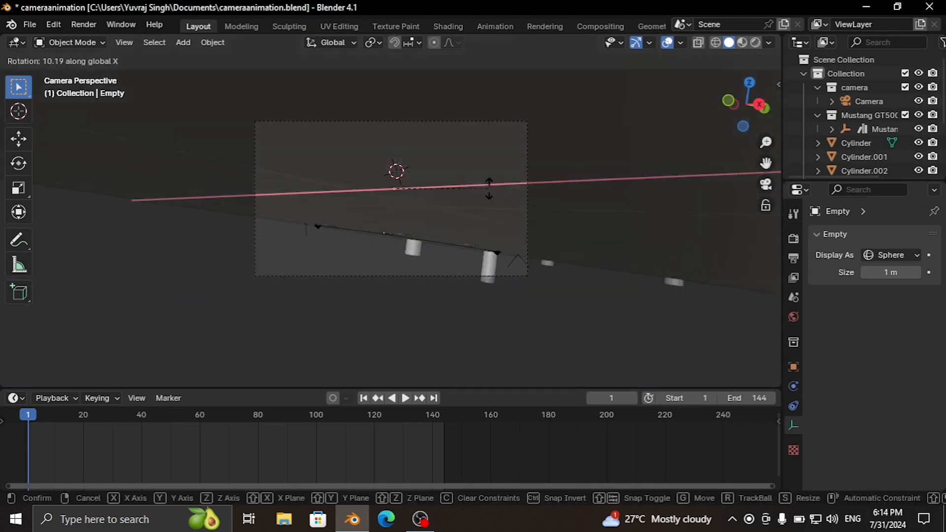
pyautogui.click(488, 204)
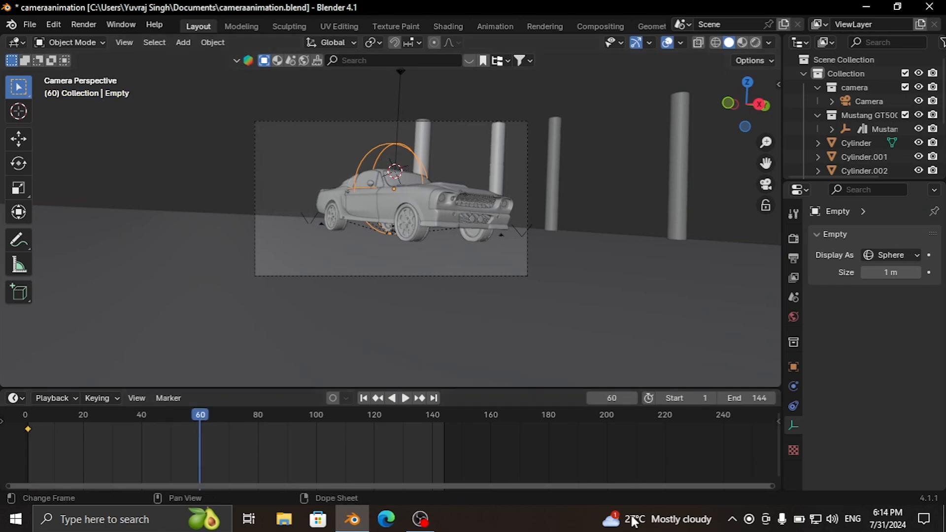
# Step: At frame 60, rotate the empty about the global X axis until the camera looks down on the car, and insert a keyframe
pyautogui.press('r')
pyautogui.press('x')
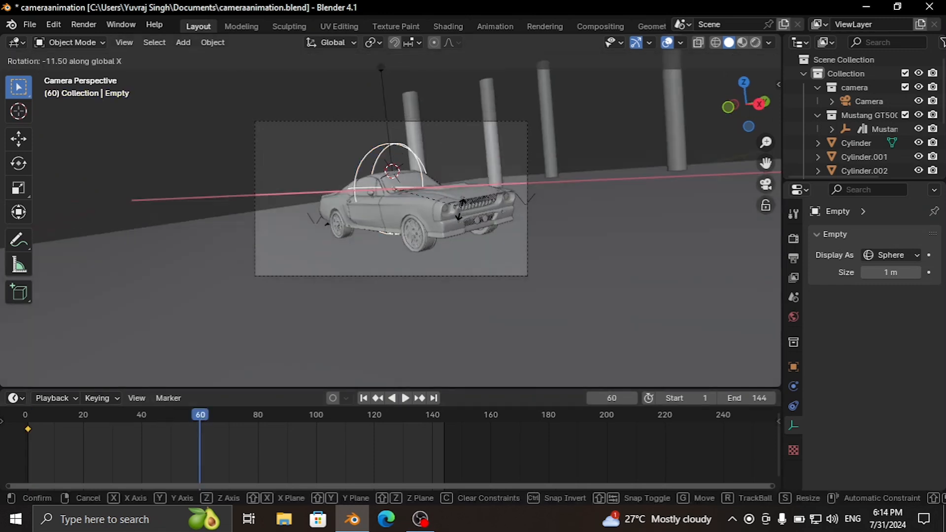
pyautogui.click(452, 215)
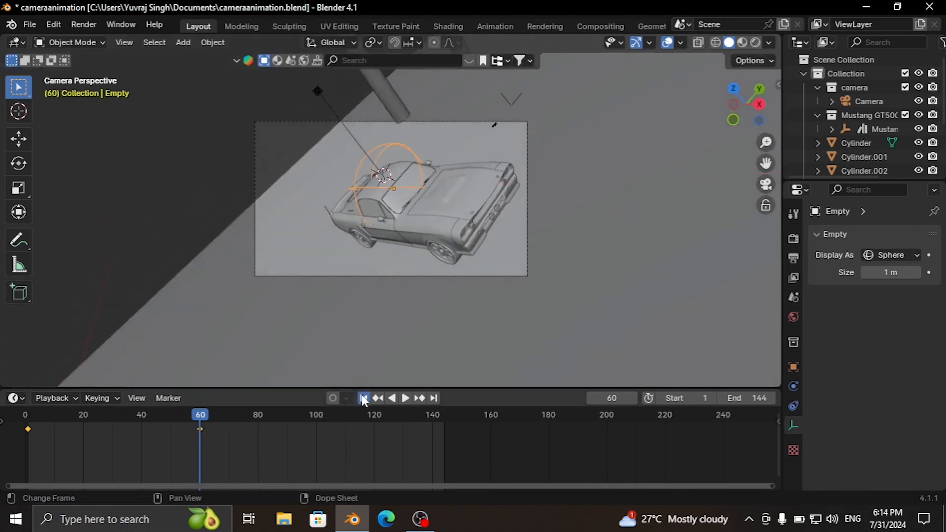
# Step: Play the empty's rotation animation from the first frame, stopping partway through
pyautogui.click(364, 398)
pyautogui.press('space')
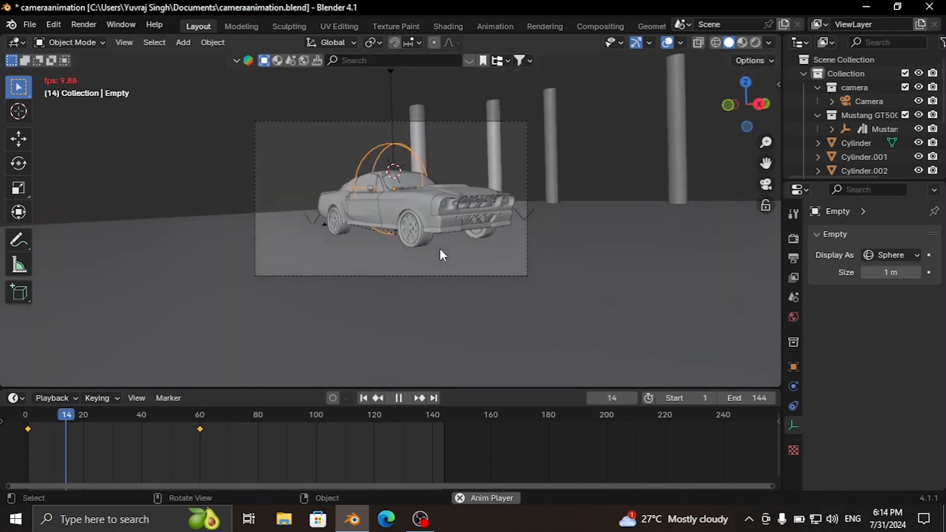
pyautogui.press('space')
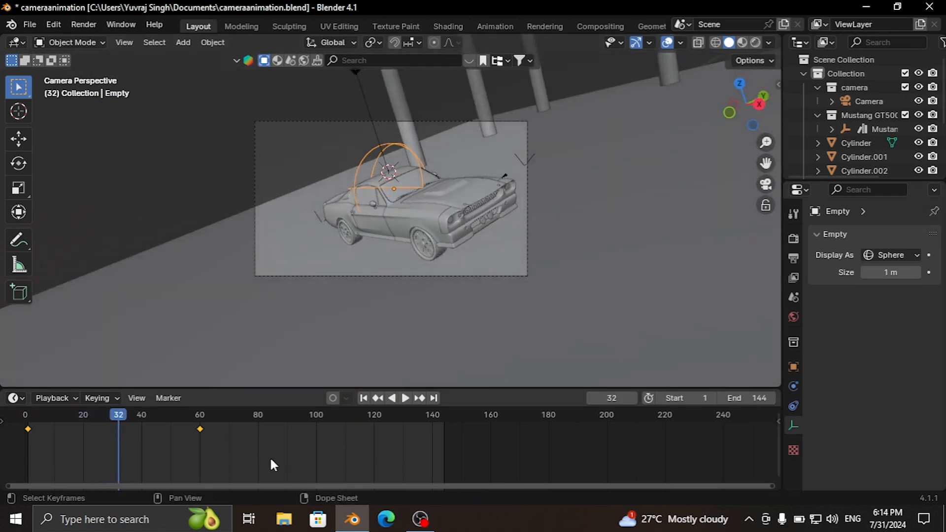
# Step: Shift the empty's frame 60 keyframe to about frame 43 and replay the faster animation from the first frame
pyautogui.click(199, 430)
pyautogui.press('g')
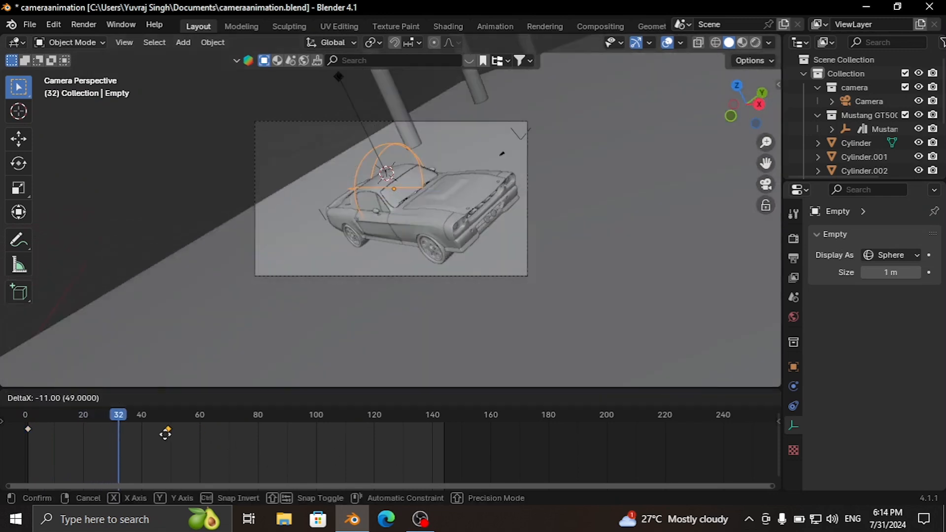
pyautogui.click(151, 441)
pyautogui.click(359, 426)
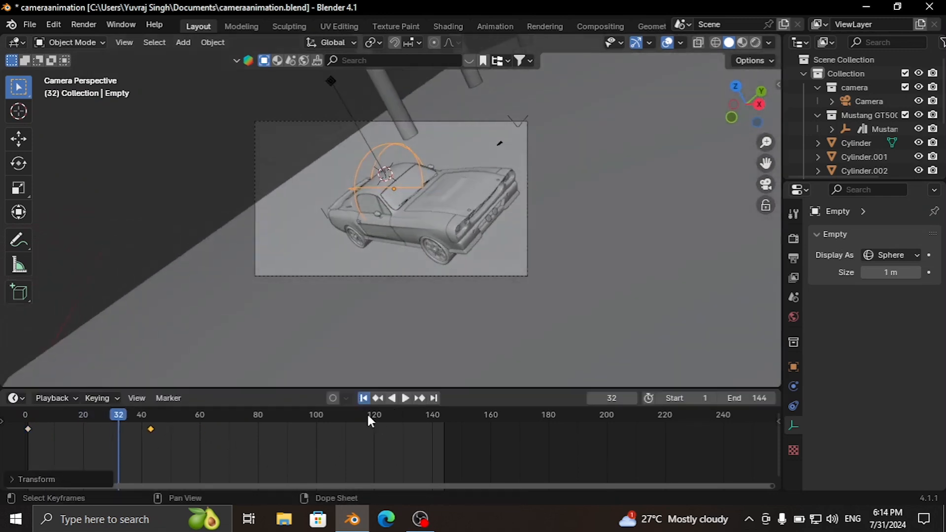
pyautogui.hotkey('shift', 'Left')
pyautogui.press('space')
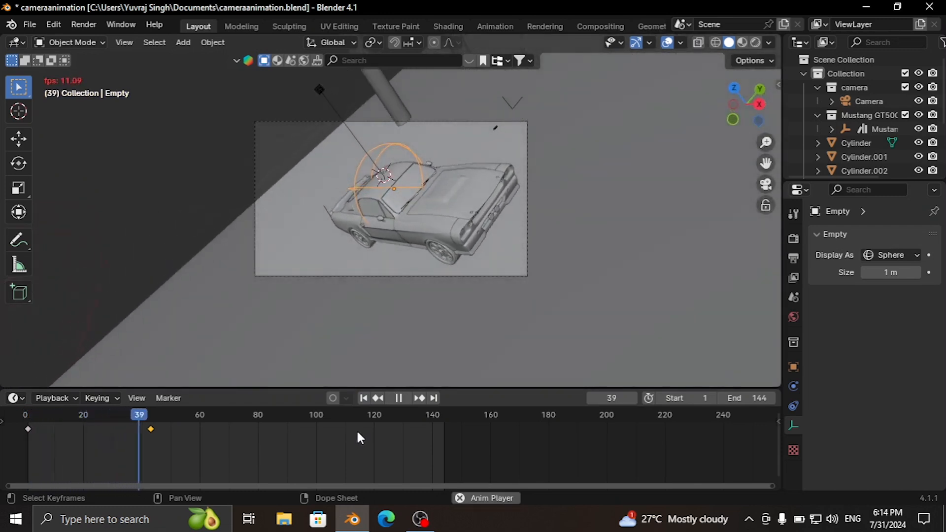
pyautogui.press('space')
# Step: Try rotating the empty about the global Z and Y axes at frame 42
pyautogui.press('r')
pyautogui.press('z')
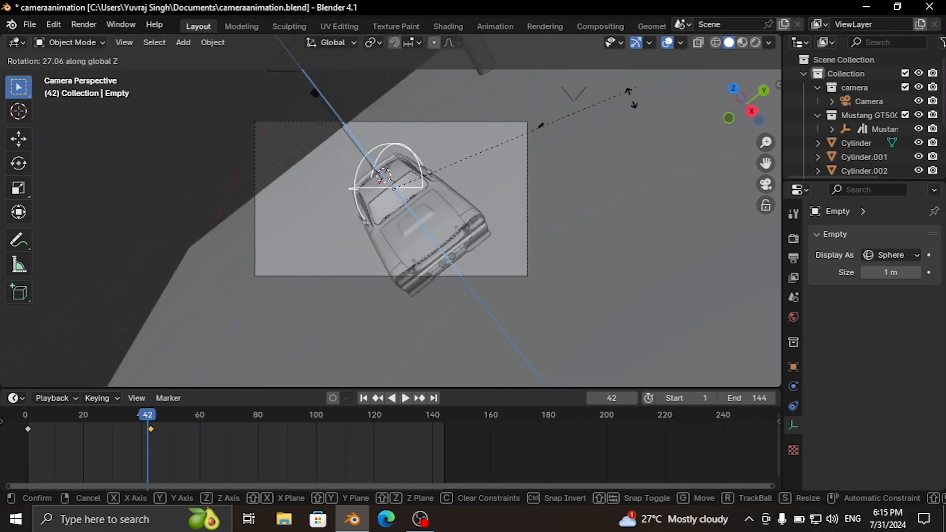
pyautogui.press('y')
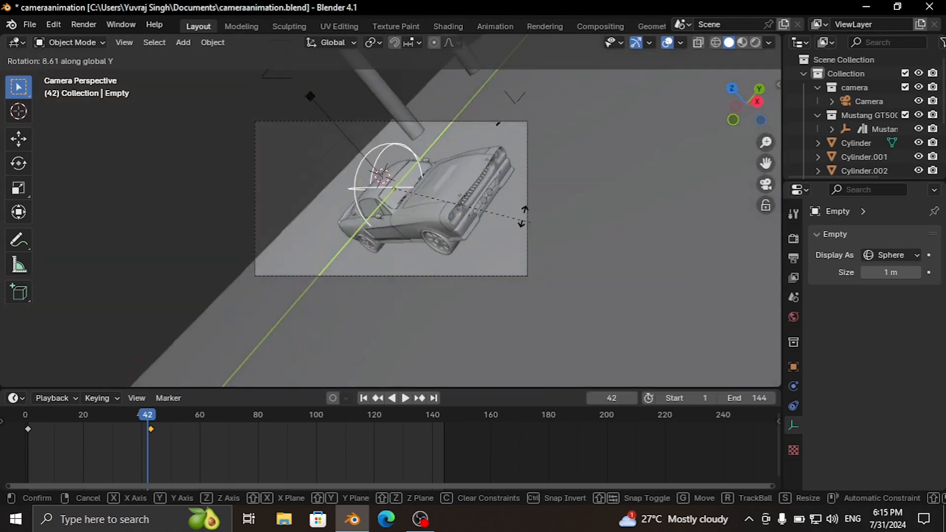
pyautogui.click(564, 232)
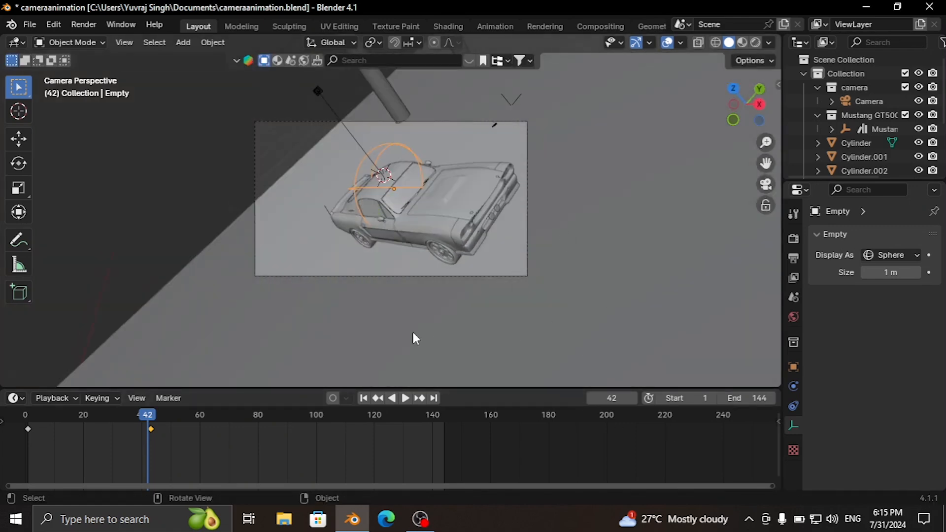
# Step: Return to the first frame, leave the camera view and delete the sphere empty
pyautogui.click(364, 398)
pyautogui.press('KP_0')
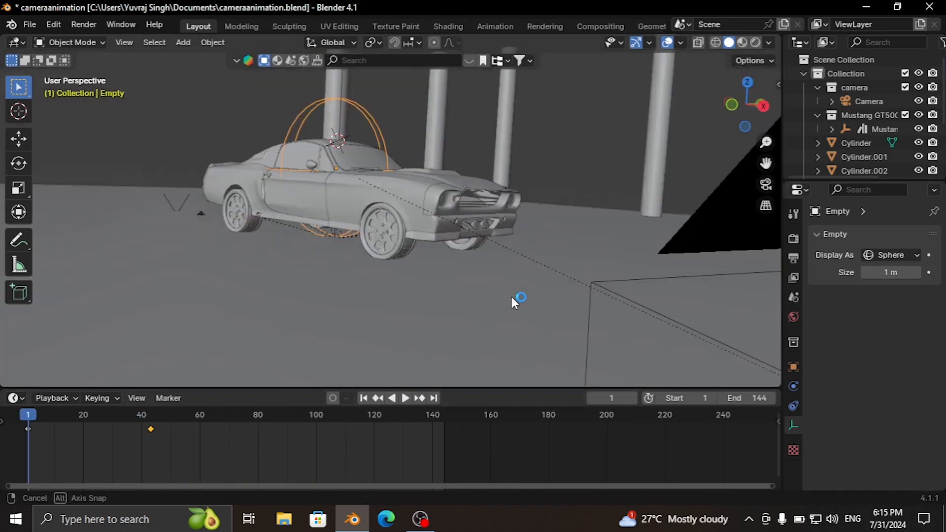
pyautogui.press('Delete')
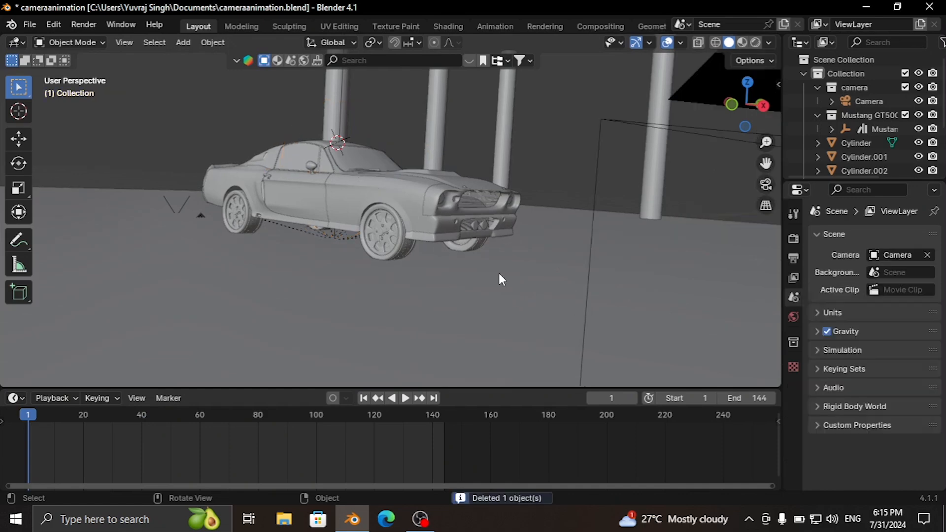
# Step: Frame the whole Mustang in front view and align the scene camera to that view
pyautogui.press('KP_1')
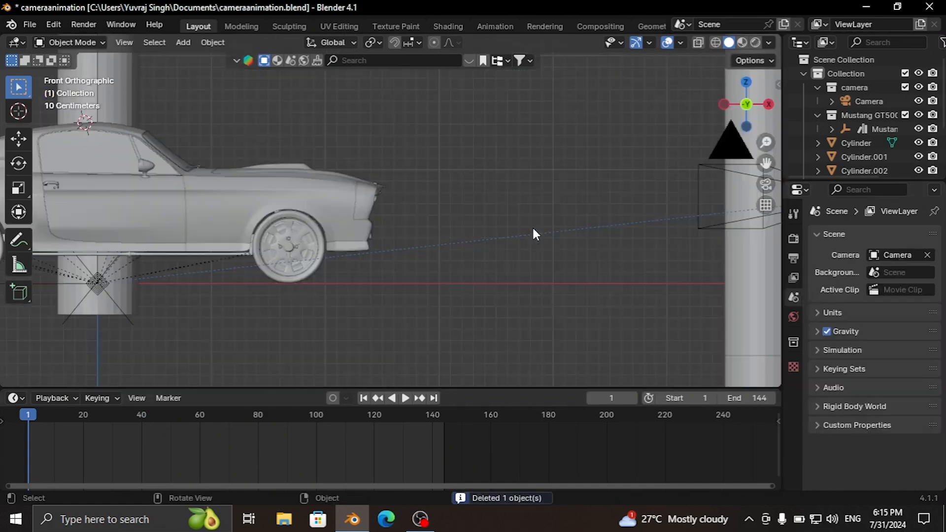
pyautogui.scroll(-4, 504, 227)
pyautogui.keyDown('shift'); pyautogui.moveTo(540, 212); pyautogui.dragTo(621, 212, button='middle'); pyautogui.keyUp('shift')
pyautogui.press('KP_0')
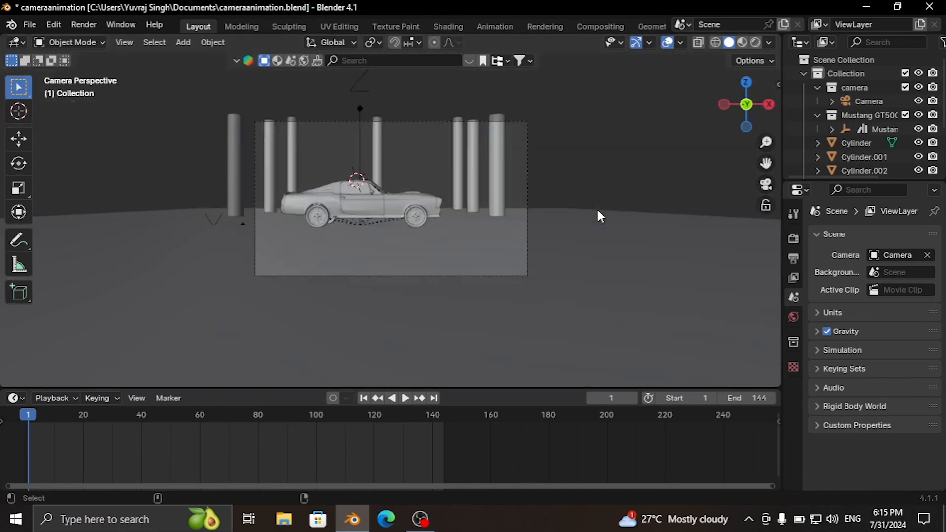
# Step: Select the camera and shift it until the Mustang sits near the horizontal centre of the frame
pyautogui.click(526, 131)
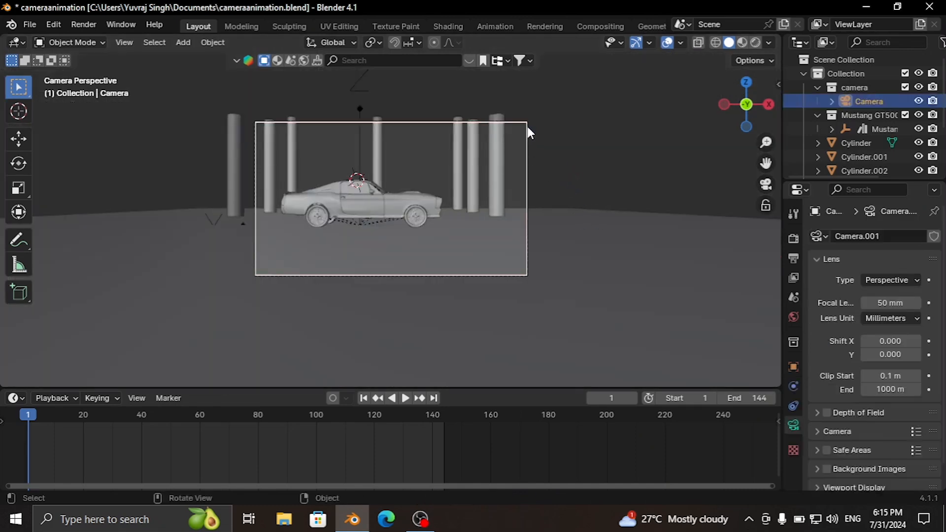
pyautogui.press('g')
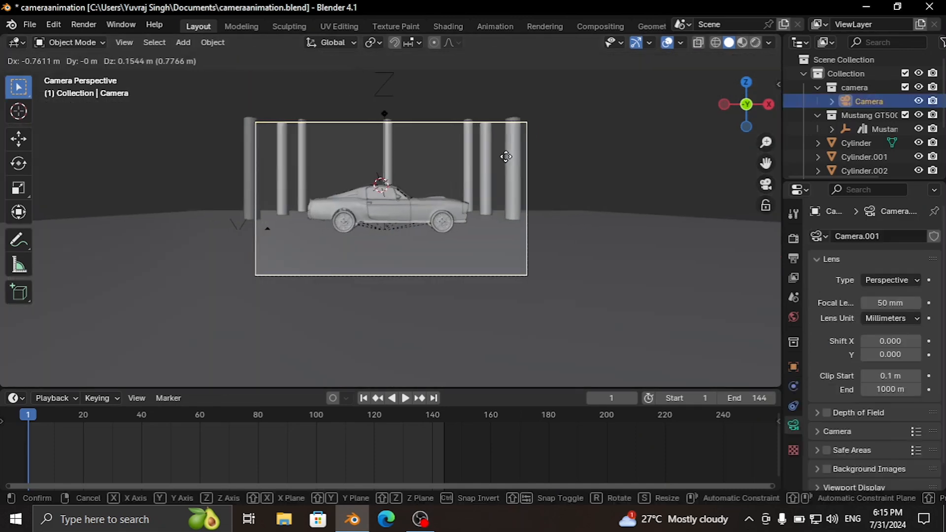
pyautogui.click(503, 158)
# Step: Move the camera closer to the Mustang along its local Z axis and lower it slightly to raise the car in the frame
pyautogui.press('g')
pyautogui.press('z')
pyautogui.press('z')
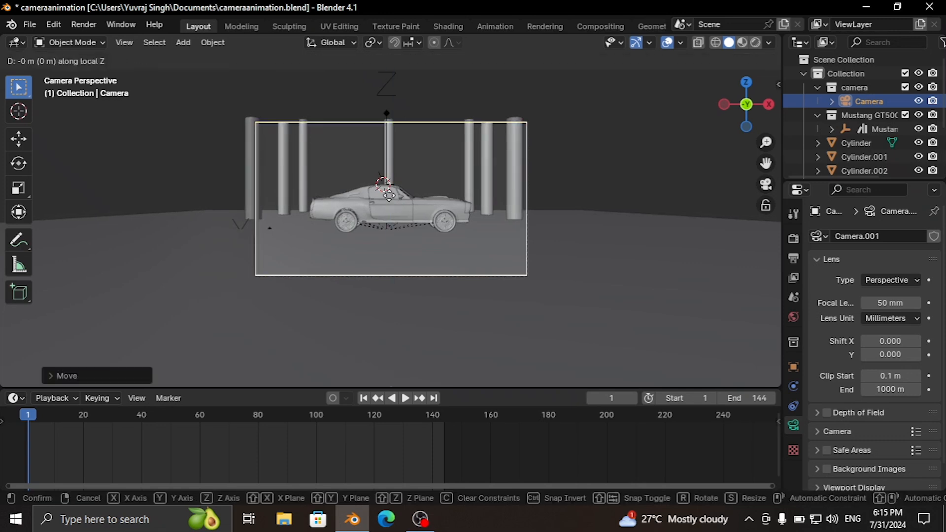
pyautogui.click(398, 207)
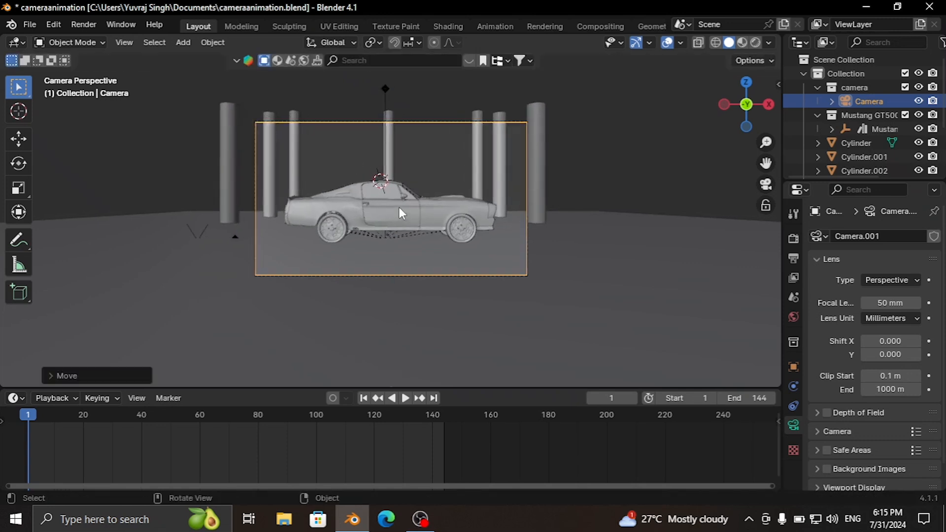
pyautogui.press('g')
pyautogui.click(399, 222)
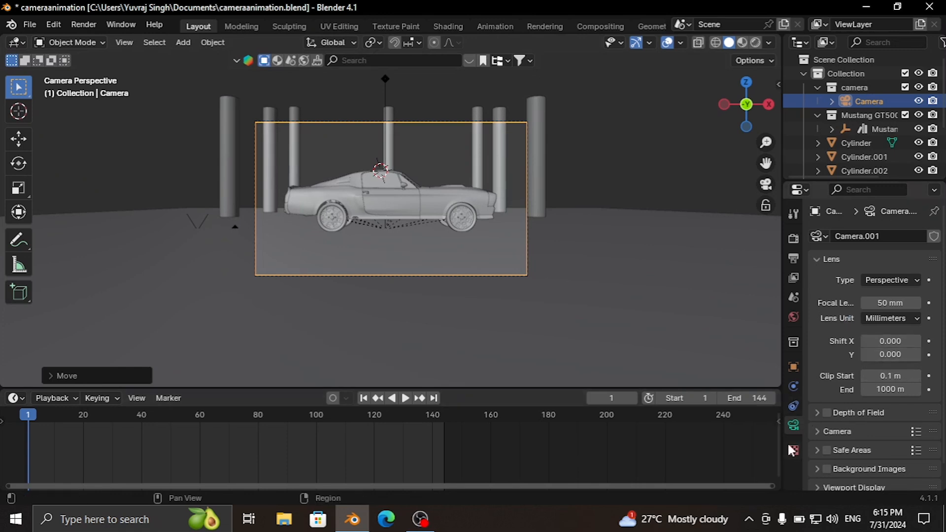
# Step: Try an 82 mm focal length on the camera, then reduce it to 58 mm
pyautogui.click(889, 302)
pyautogui.write('82')
pyautogui.press('Return')
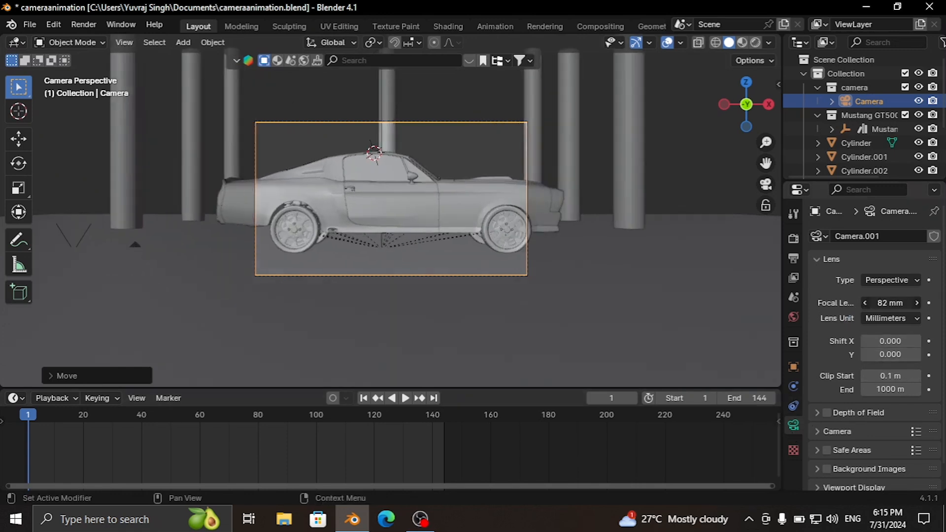
pyautogui.moveTo(890, 302); pyautogui.dragTo(865, 302)
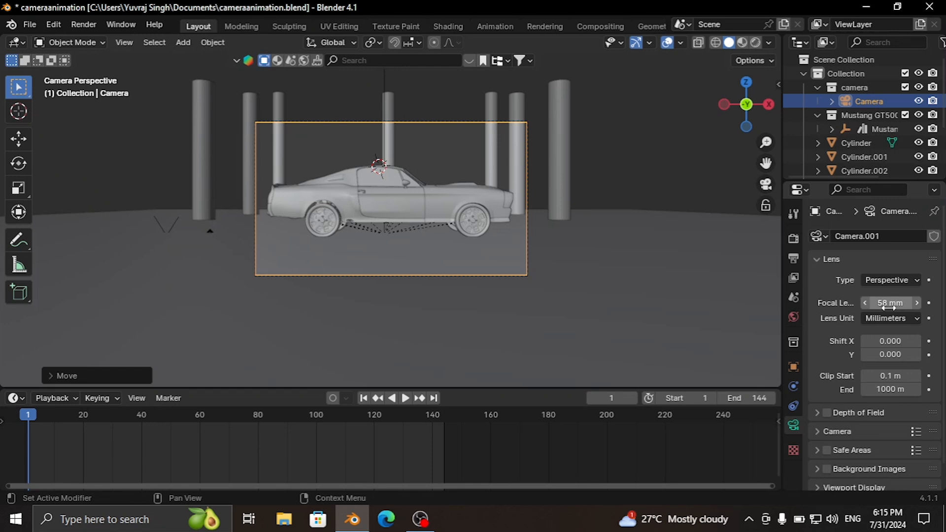
# Step: Set the camera's focal length to 25 mm and move it about 3.6 m closer to the Mustang along its local Z axis
pyautogui.click(897, 304)
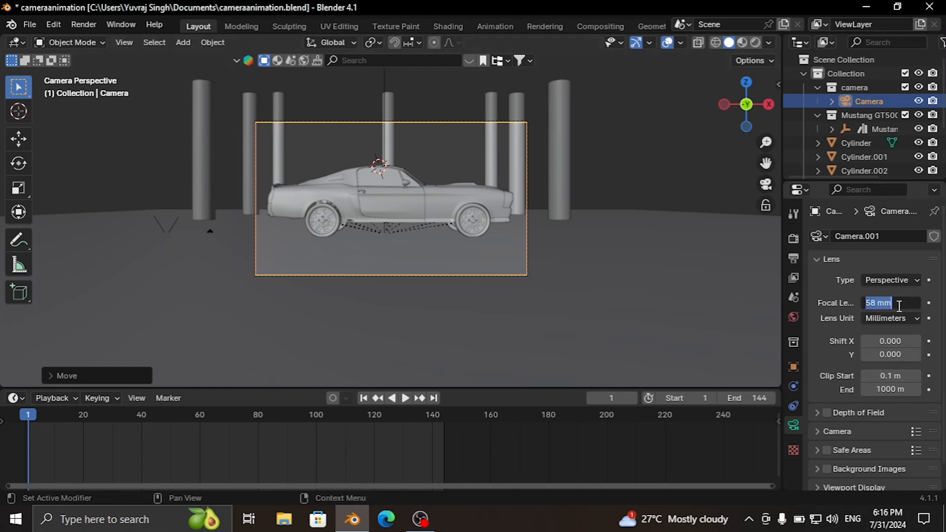
pyautogui.write('25')
pyautogui.press('Return')
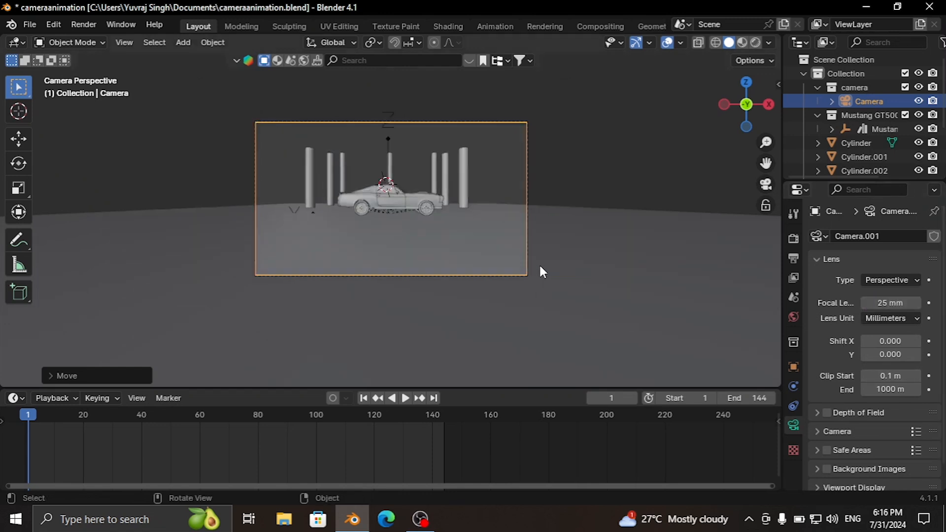
pyautogui.press('g')
pyautogui.press('z')
pyautogui.press('z')
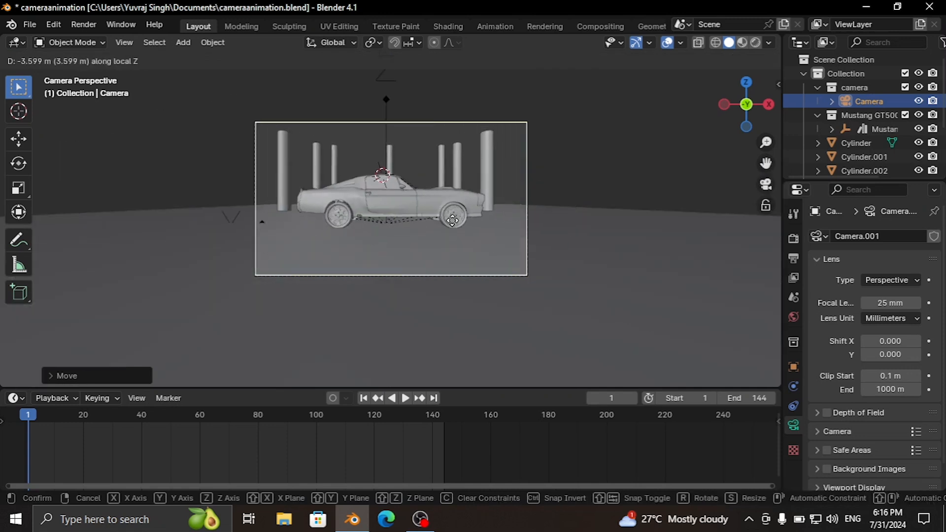
pyautogui.click(452, 220)
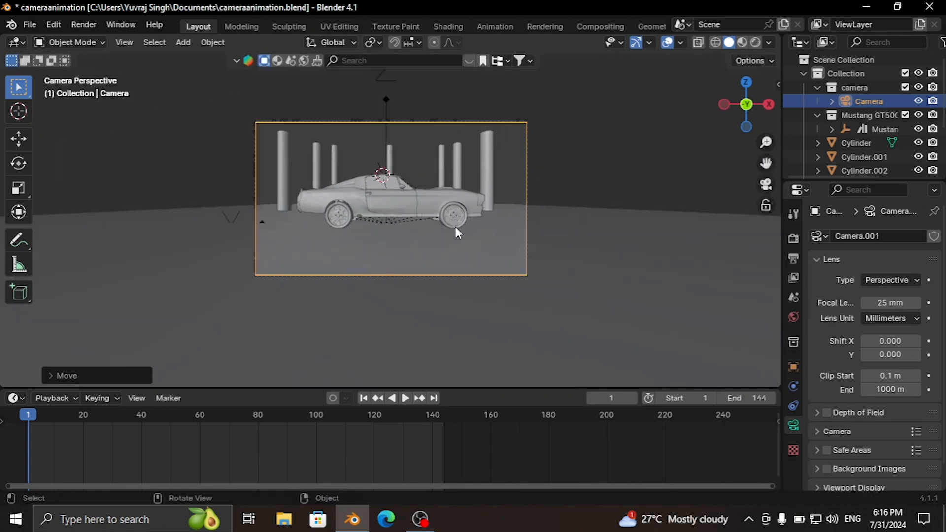
# Step: Move the camera closer along local Z until the Mustang nearly fills the frame width, and keyframe the camera and its focal length at frame 1
pyautogui.press('g')
pyautogui.press('z')
pyautogui.press('z')
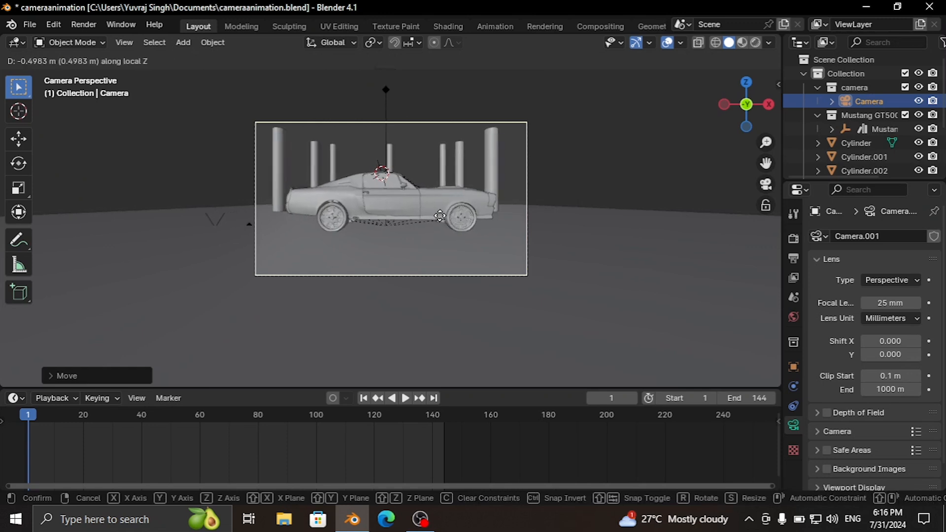
pyautogui.click(436, 212)
pyautogui.press('i')
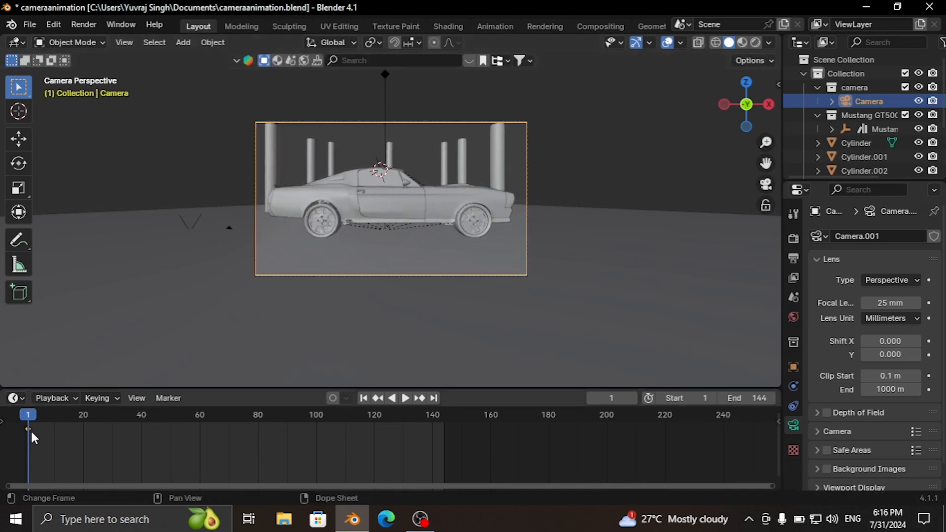
pyautogui.click(928, 303)
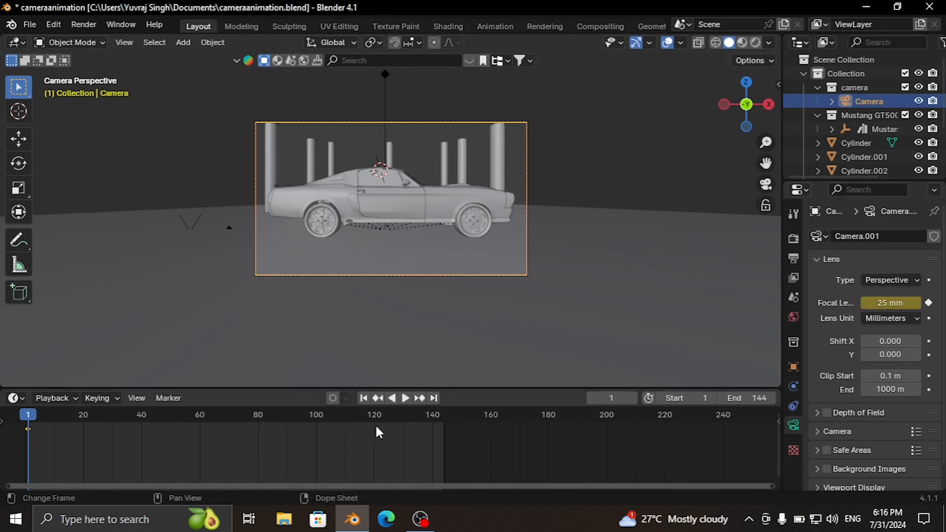
# Step: At frame 80, move the camera far back from the Mustang along its local Z axis and keyframe it
pyautogui.click(256, 409)
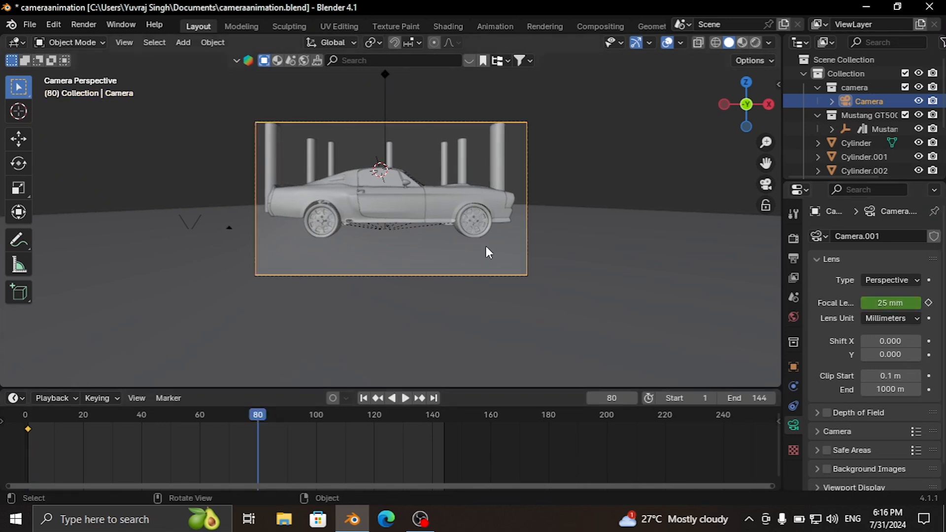
pyautogui.press('g')
pyautogui.press('z')
pyautogui.press('z')
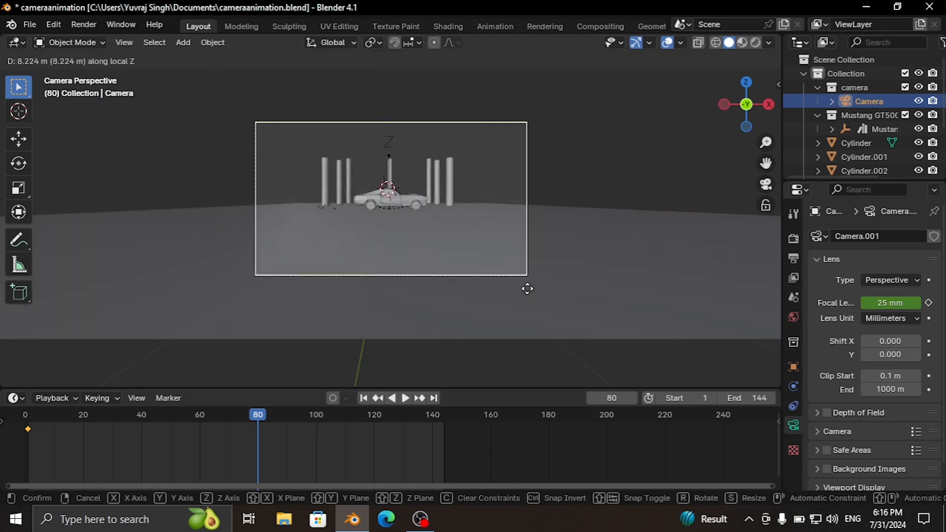
pyautogui.click(523, 286)
pyautogui.press('i')
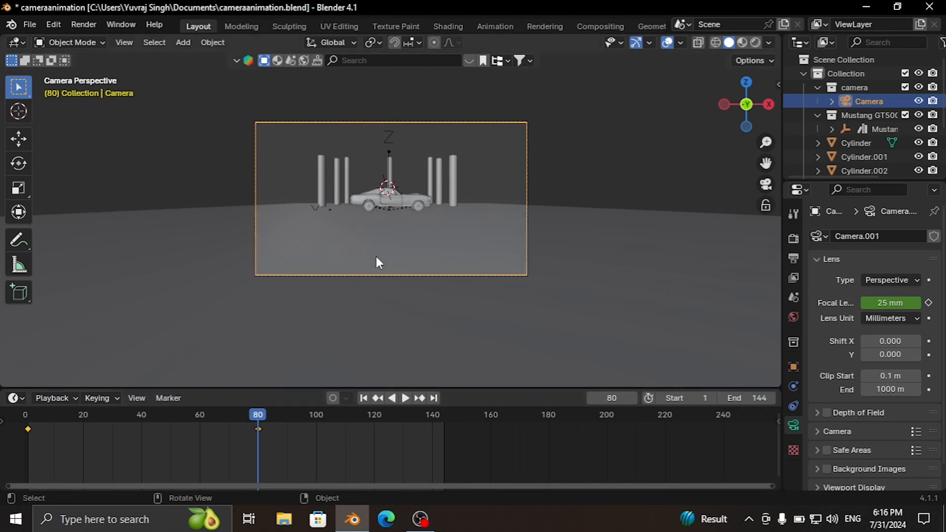
# Step: Keyframe a 65 mm focal length at frame 80 and compare the framing with frame 1
pyautogui.click(916, 303)
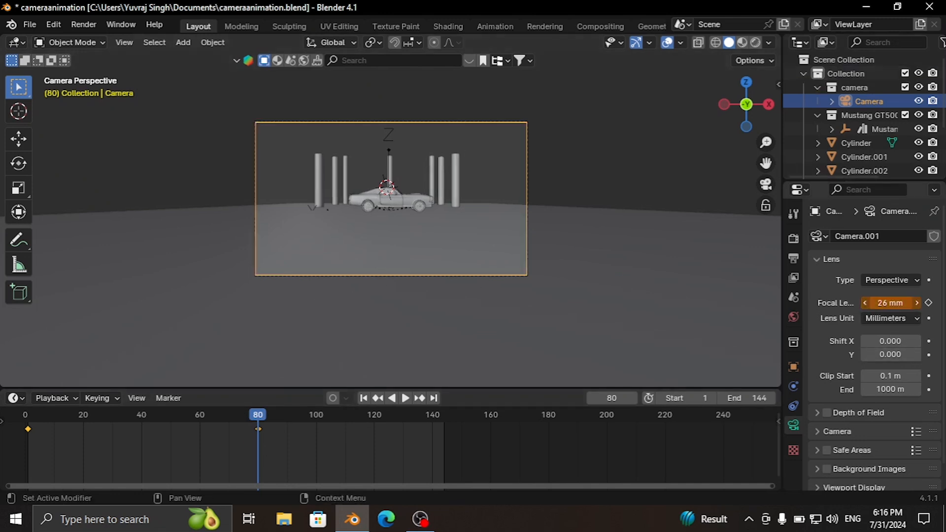
pyautogui.moveTo(889, 303); pyautogui.dragTo(935, 302)
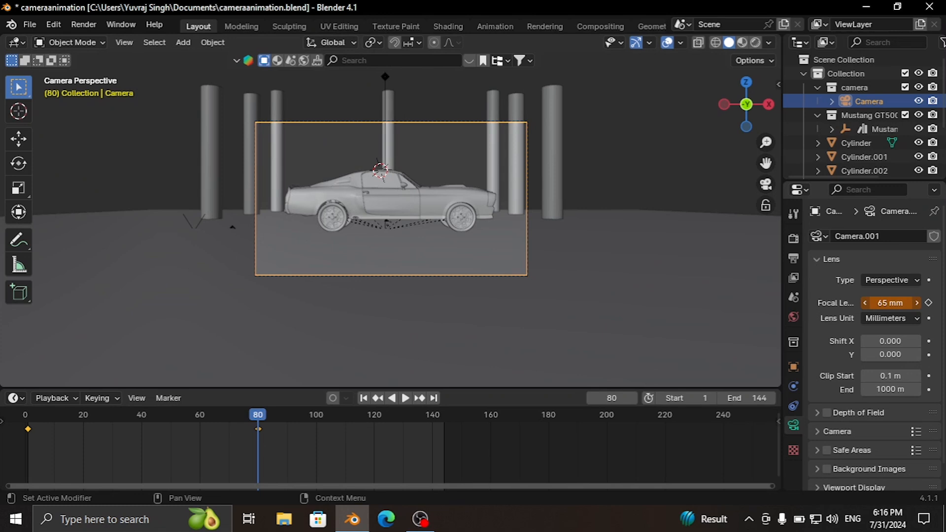
pyautogui.click(928, 304)
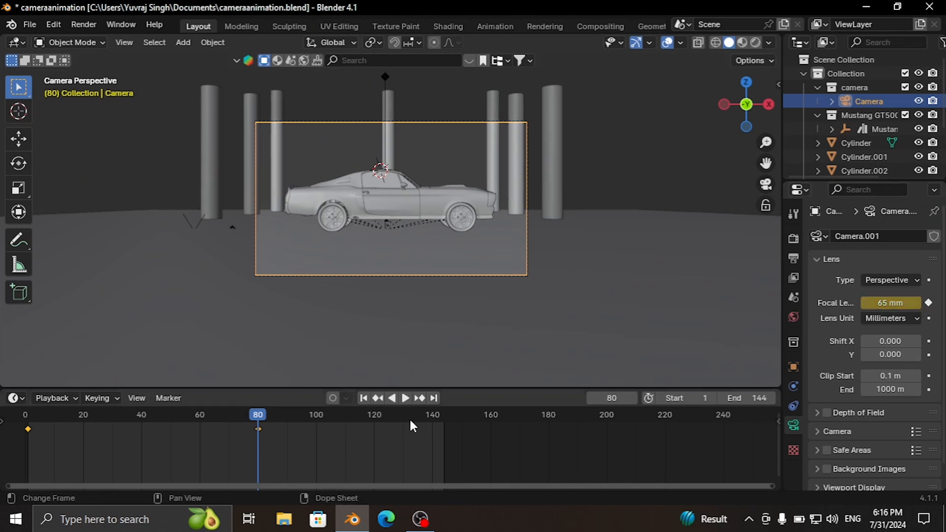
pyautogui.click(366, 397)
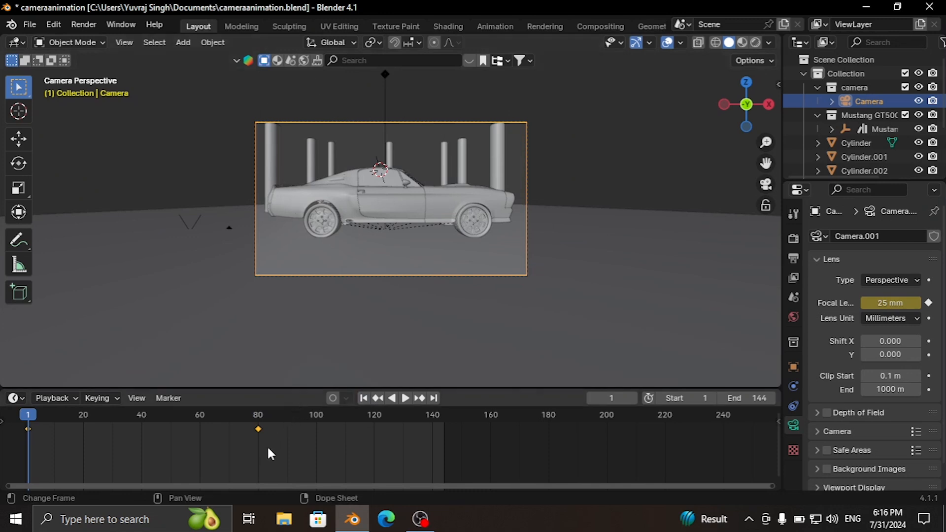
pyautogui.press('Up')
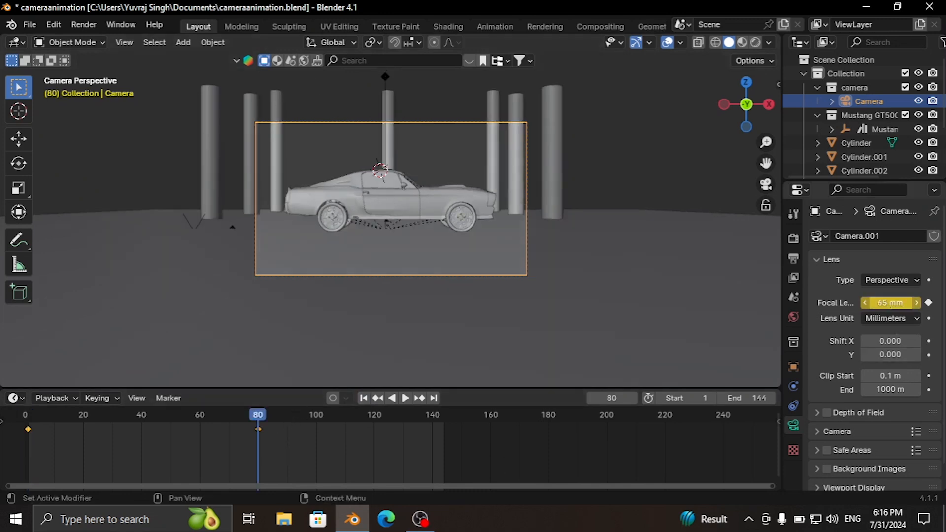
# Step: Set the focal length at frame 80 to 70 mm, keyframe it and return to the first frame
pyautogui.click(896, 304)
pyautogui.write('70')
pyautogui.press('Return')
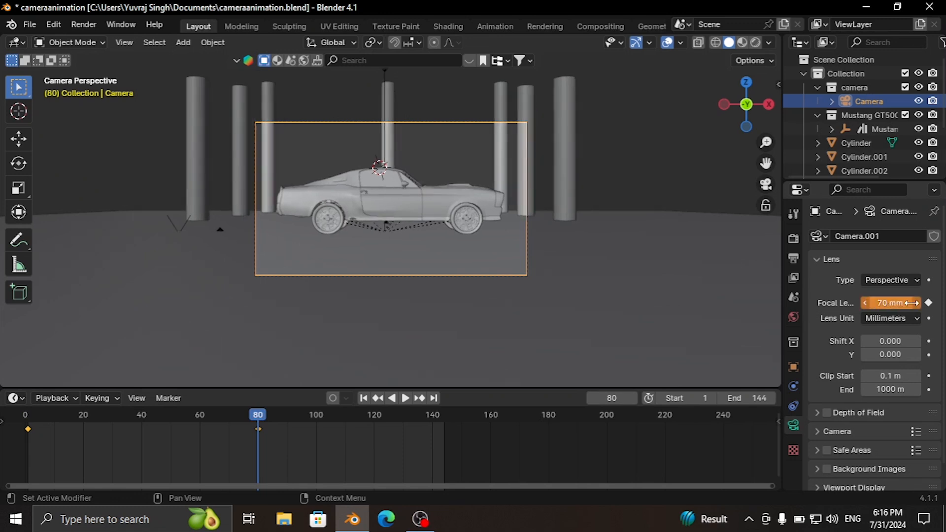
pyautogui.click(929, 303)
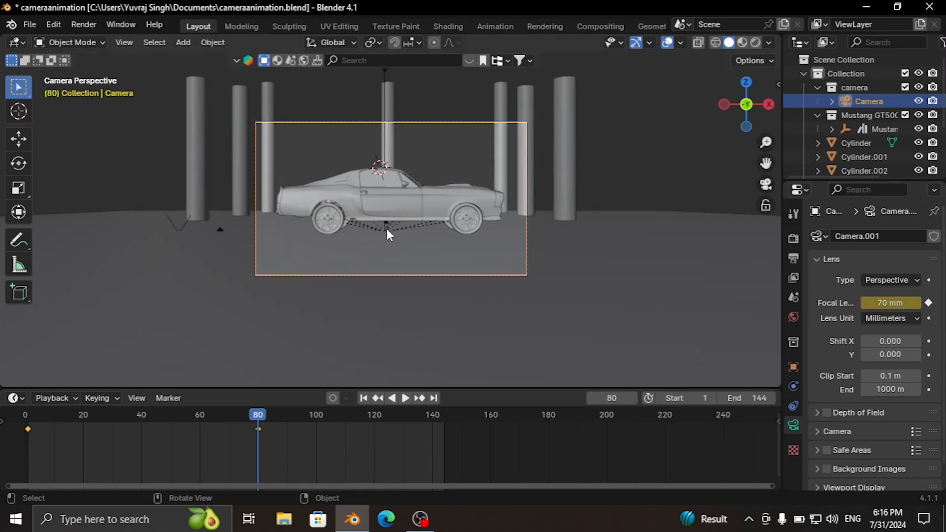
pyautogui.click(363, 398)
pyautogui.click(434, 398)
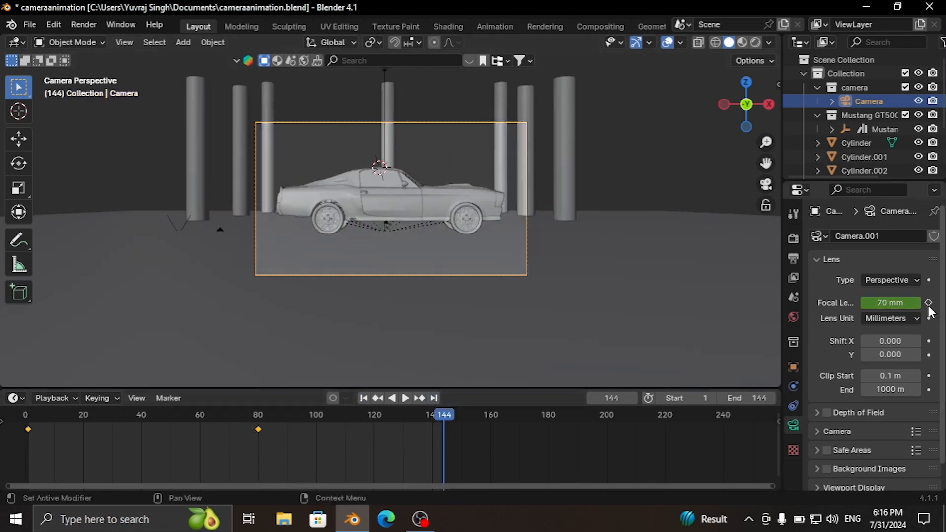
pyautogui.click(897, 303)
pyautogui.write('8')
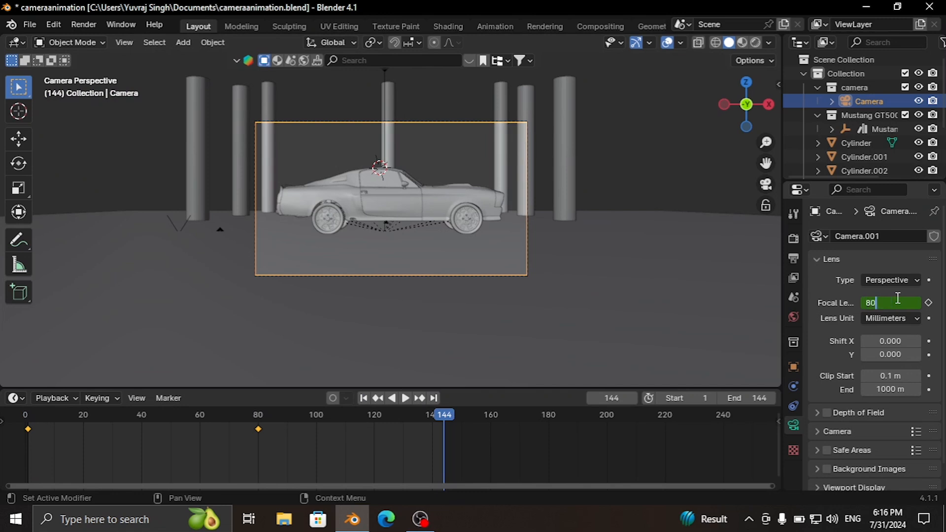
pyautogui.write('0')
pyautogui.press('Escape')
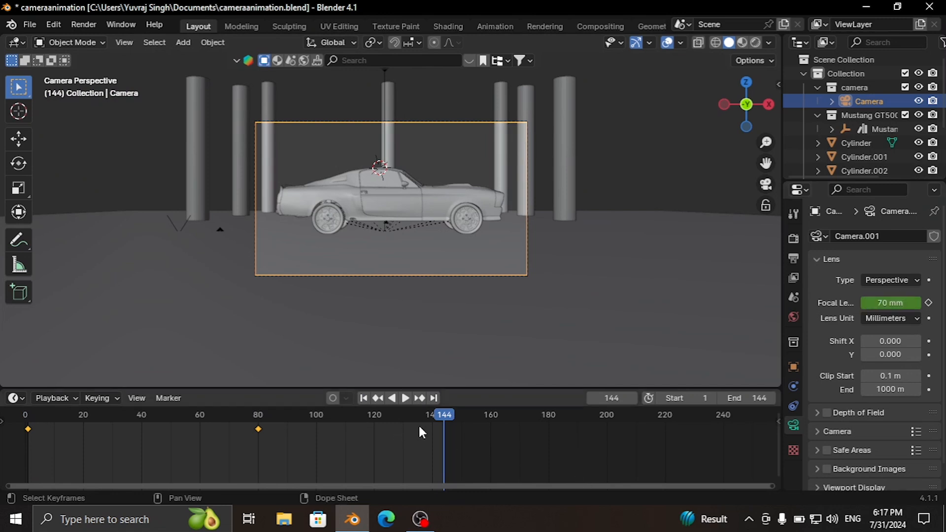
# Step: Try an 80 mm focal length at frame 80, settle on 75 mm and keyframe it
pyautogui.press('Down')
pyautogui.click(882, 301)
pyautogui.write('80')
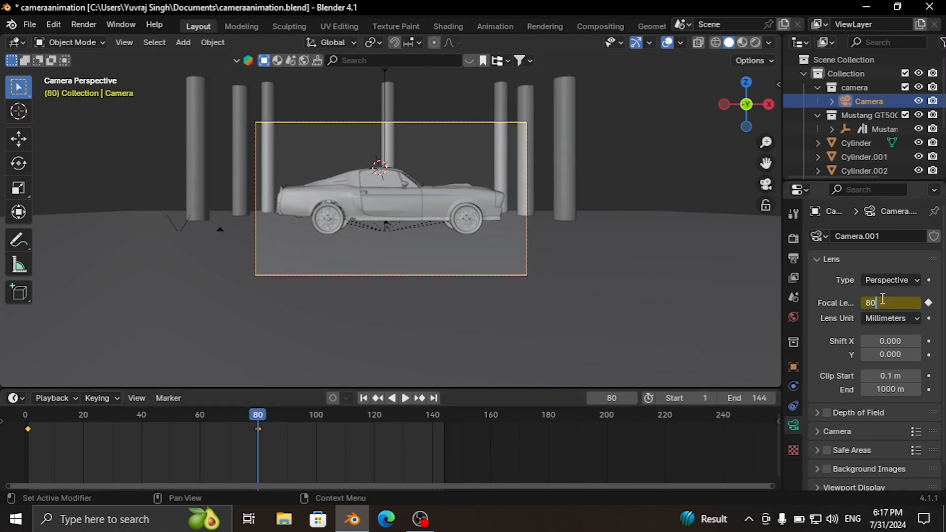
pyautogui.press('Return')
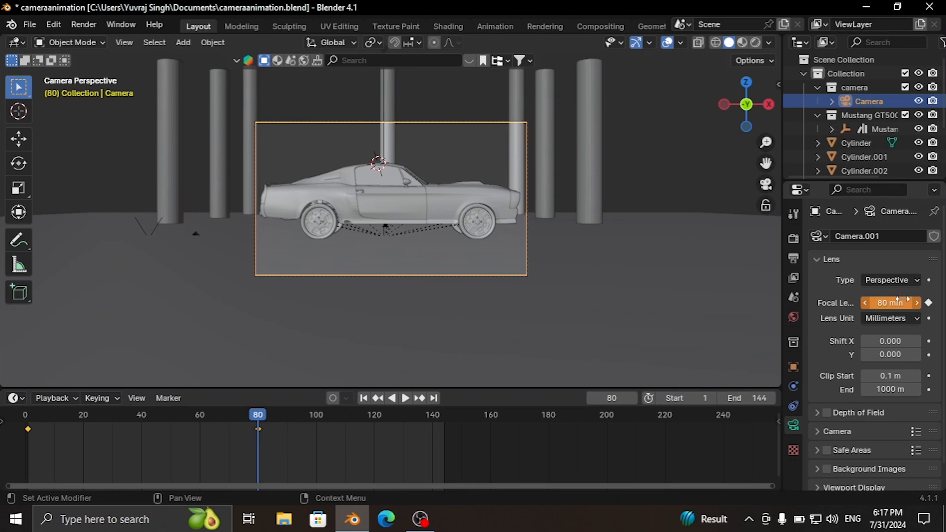
pyautogui.click(901, 300)
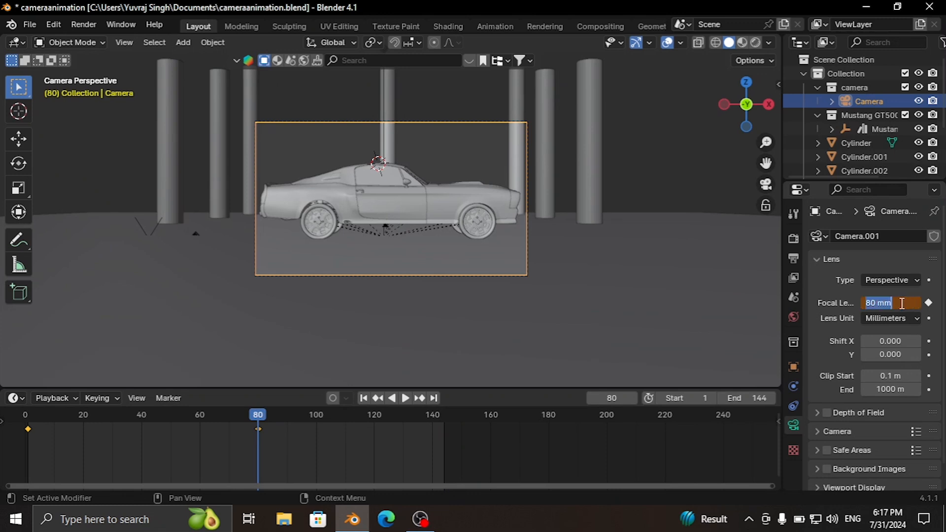
pyautogui.write('75')
pyautogui.press('Return')
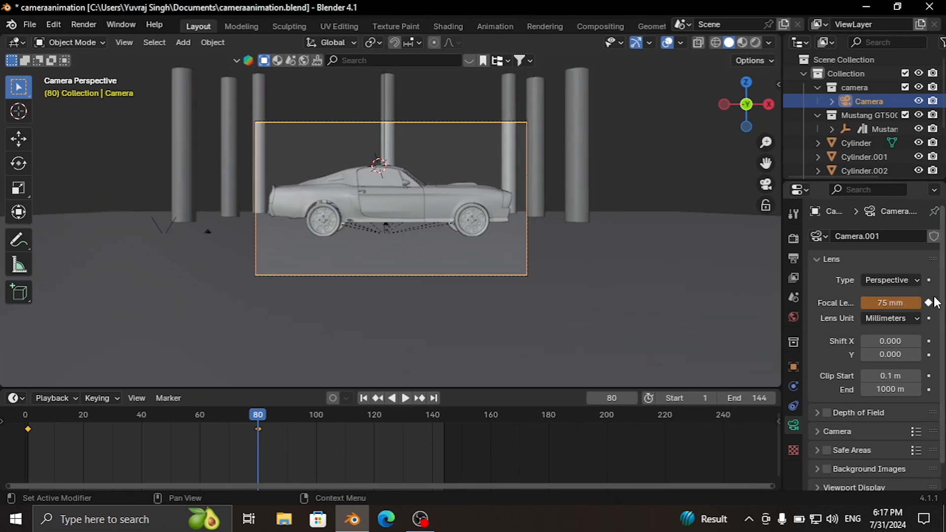
pyautogui.click(928, 303)
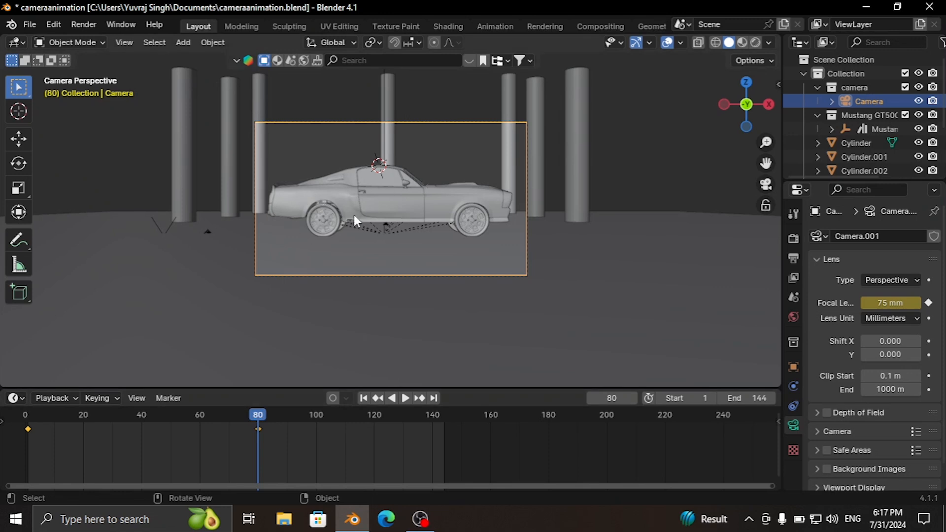
# Step: Set the animation's end frame to 80 and play the camera move from the first frame
pyautogui.click(363, 398)
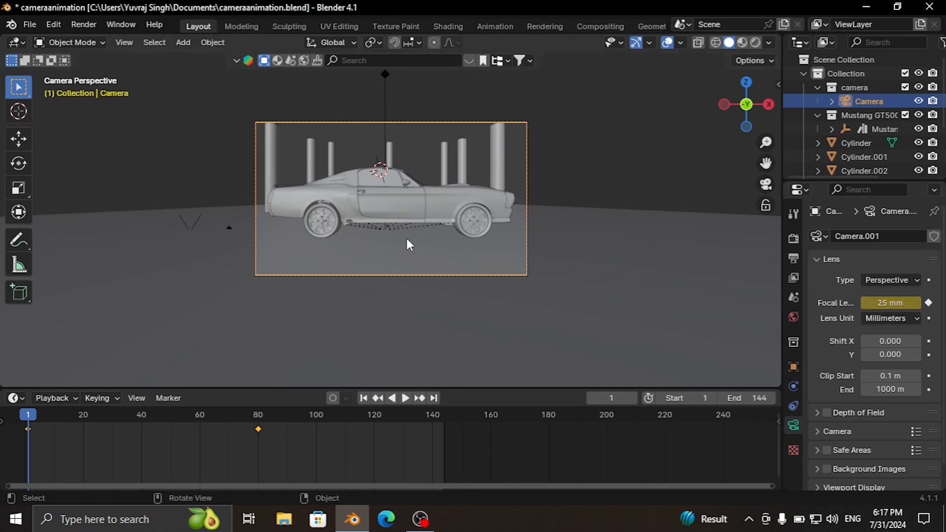
pyautogui.click(755, 399)
pyautogui.write('80')
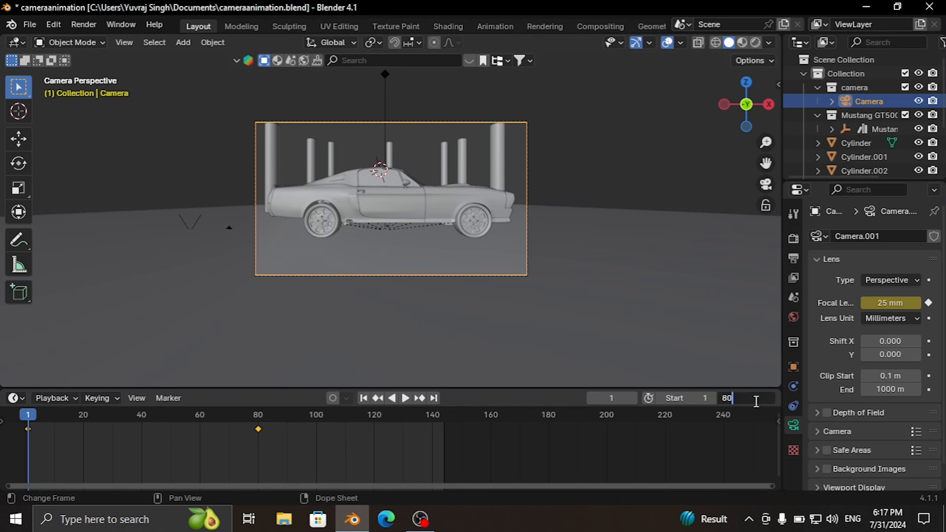
pyautogui.press('Return')
pyautogui.click(403, 398)
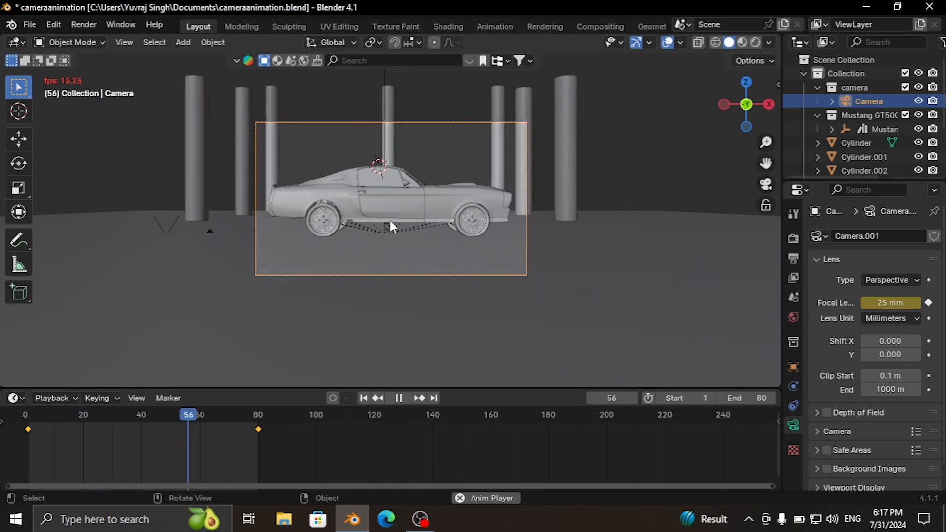
pyautogui.press('space')
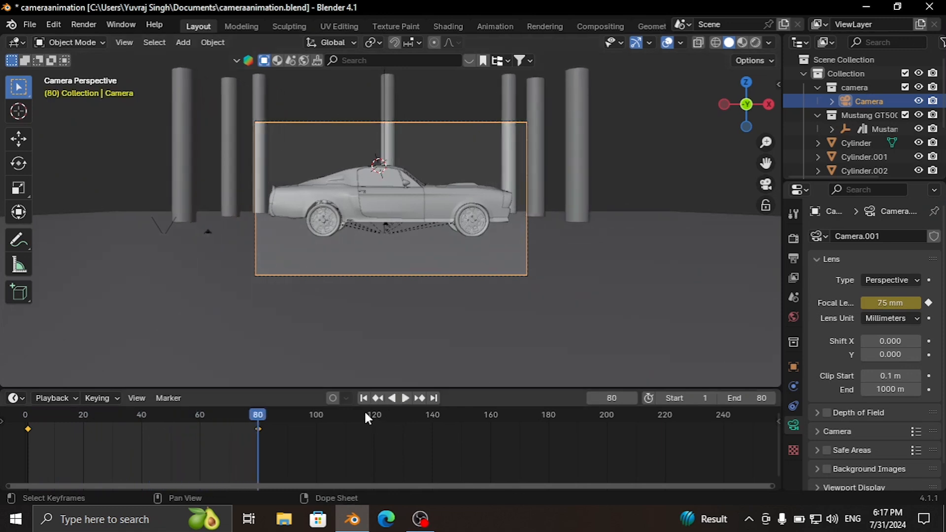
pyautogui.click(361, 398)
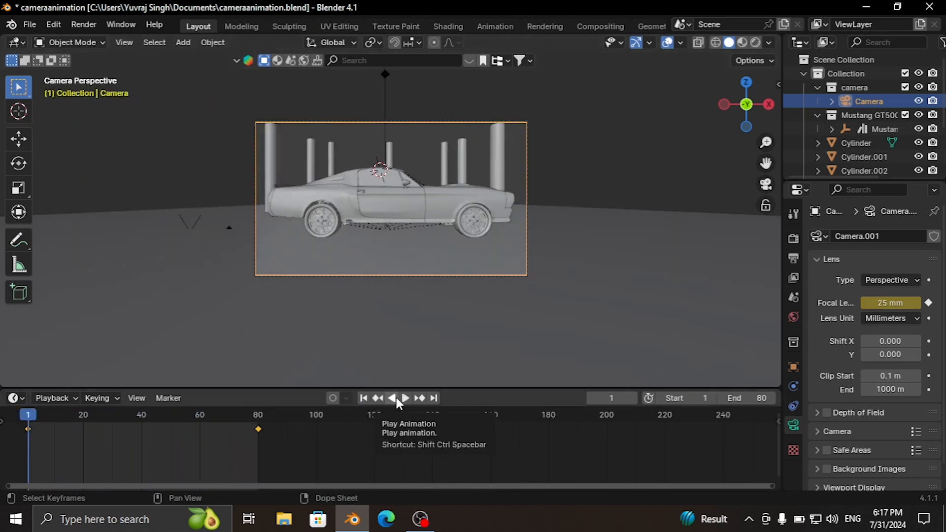
pyautogui.click(404, 398)
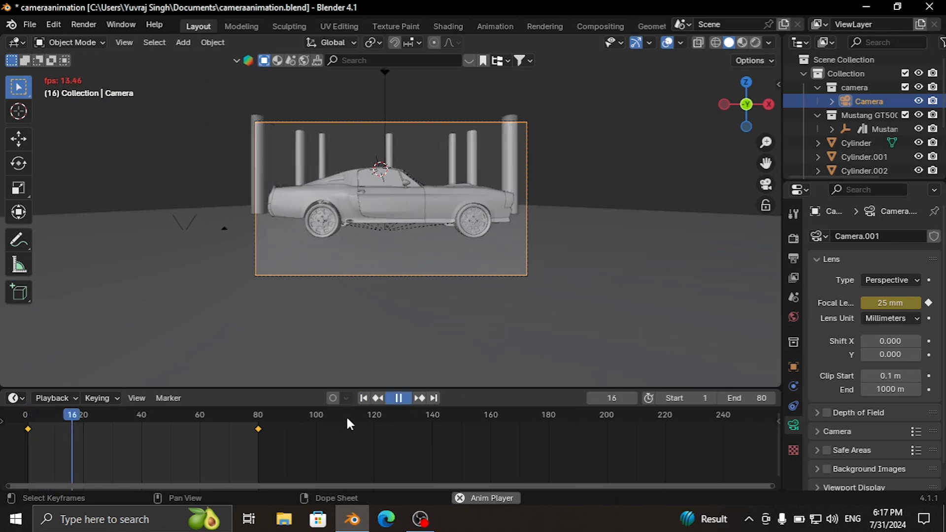
pyautogui.press('space')
# Step: Shift the camera keyframes at frame 80 to about frame 45 and play the faster move from the first frame
pyautogui.click(259, 429)
pyautogui.moveTo(258, 429); pyautogui.dragTo(156, 429)
pyautogui.click(363, 398)
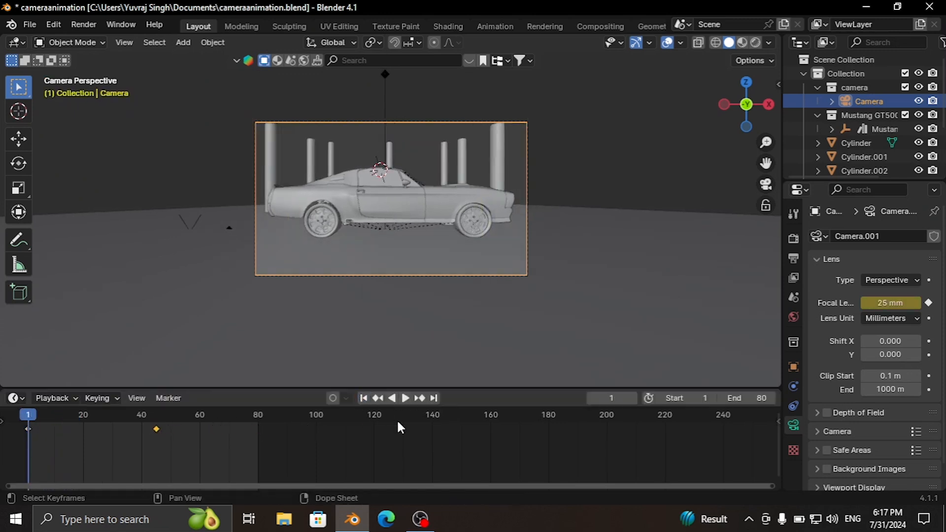
pyautogui.press('space')
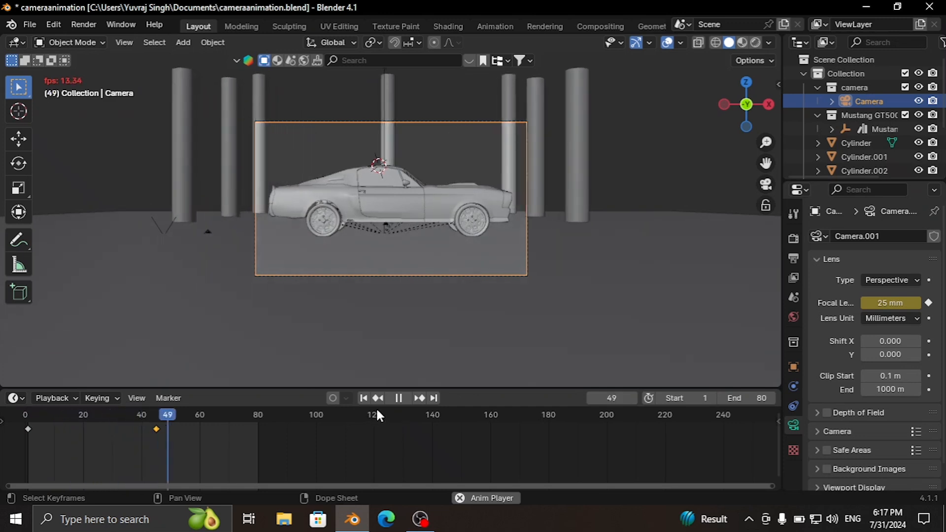
# Step: Replay the dolly zoom from the first frame to review the camera move around the Mustang
pyautogui.press('space')
pyautogui.click(364, 399)
pyautogui.press('space')
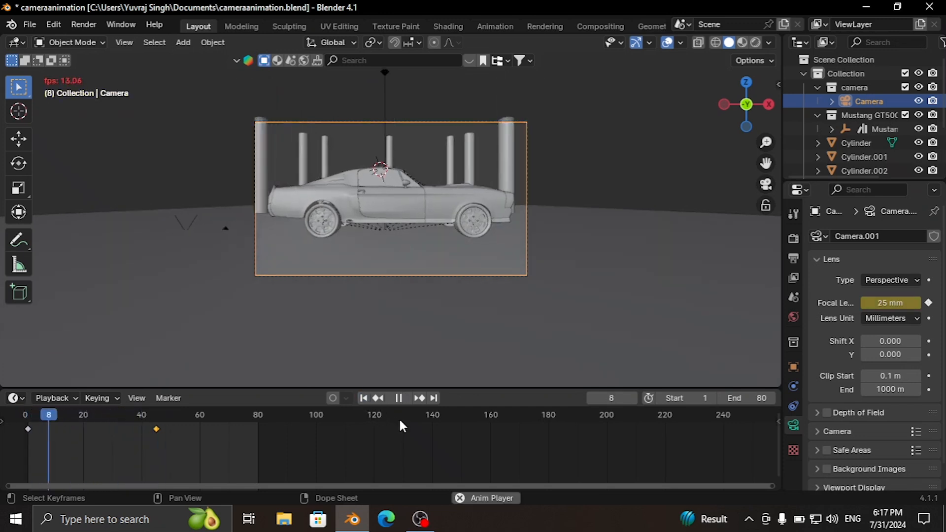
pyautogui.press('space')
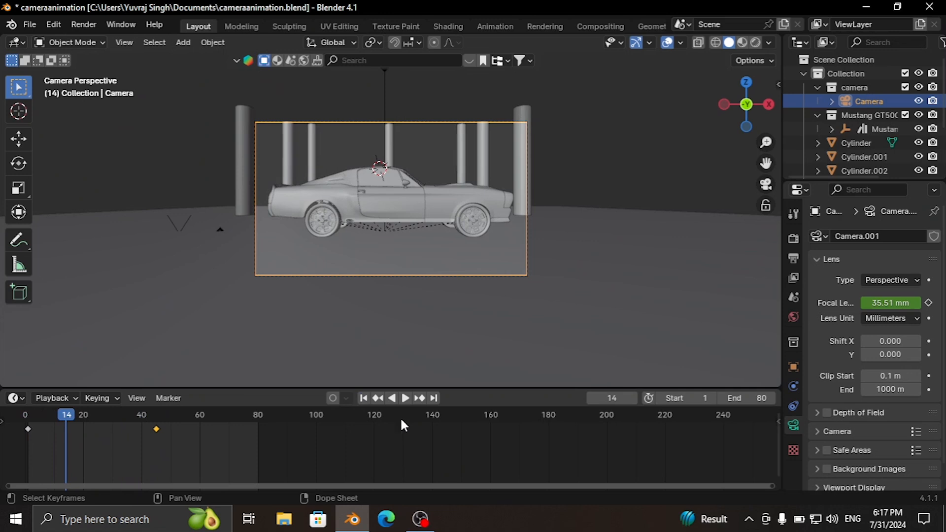
pyautogui.click(364, 397)
pyautogui.press('space')
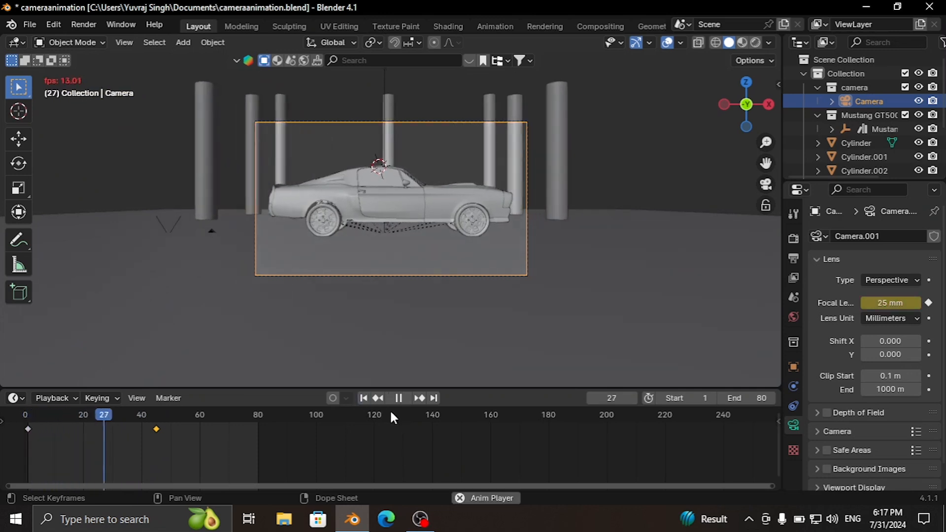
pyautogui.press('space')
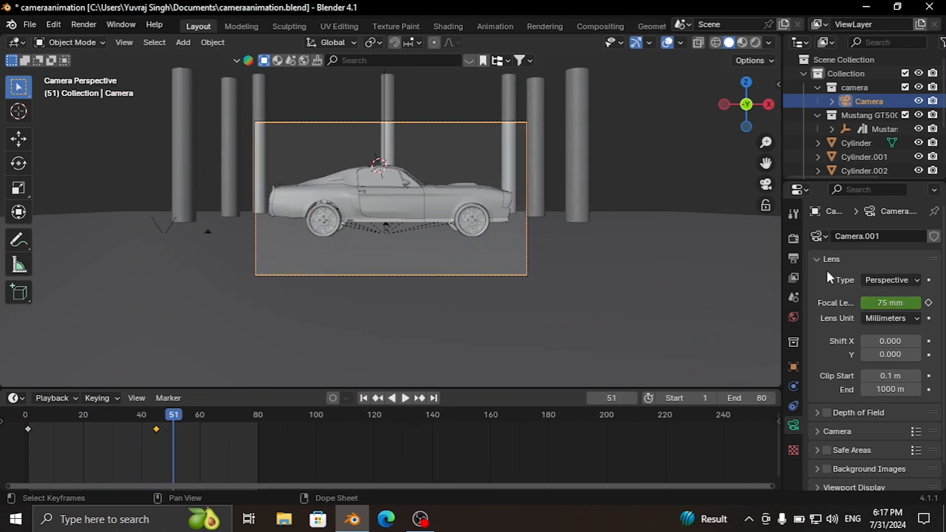
# Step: Check the Motion Blur option in the render properties and replay the dolly zoom from the first frame
pyautogui.click(793, 238)
pyautogui.scroll(-3, 849, 350)
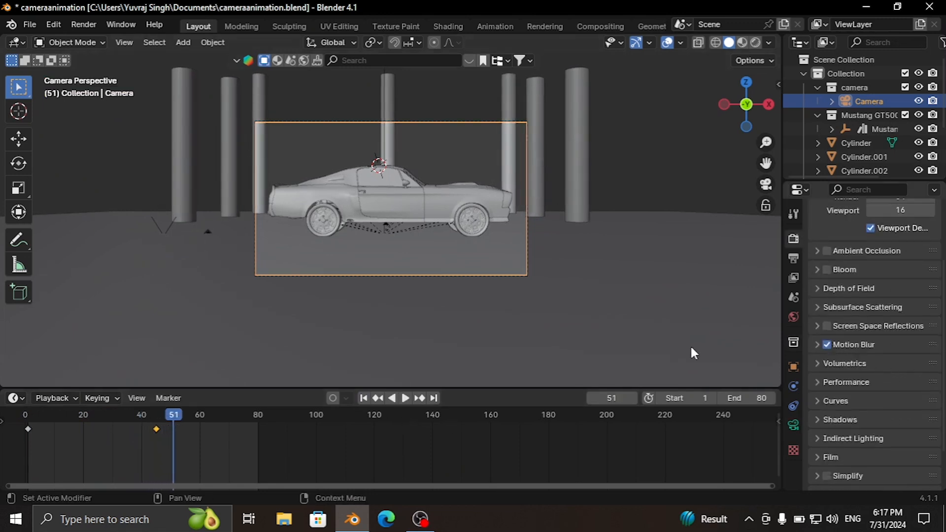
pyautogui.click(364, 398)
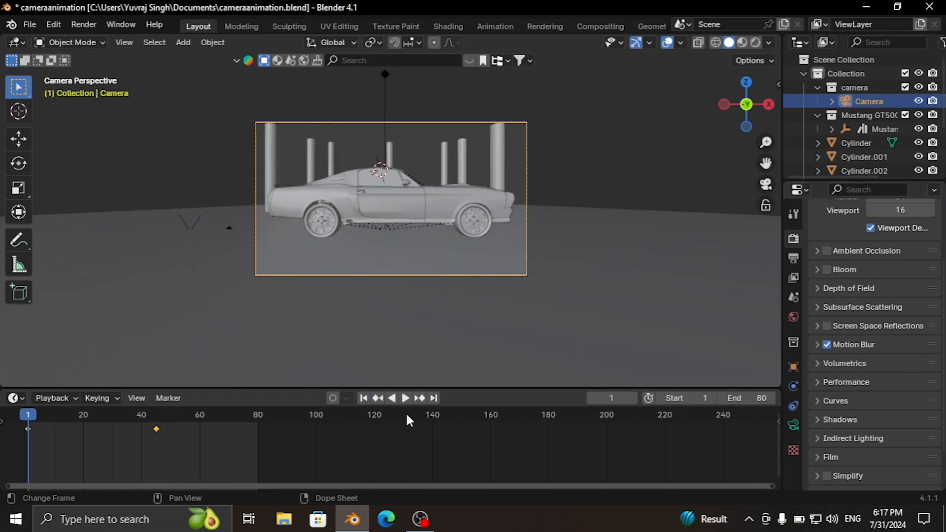
pyautogui.press('space')
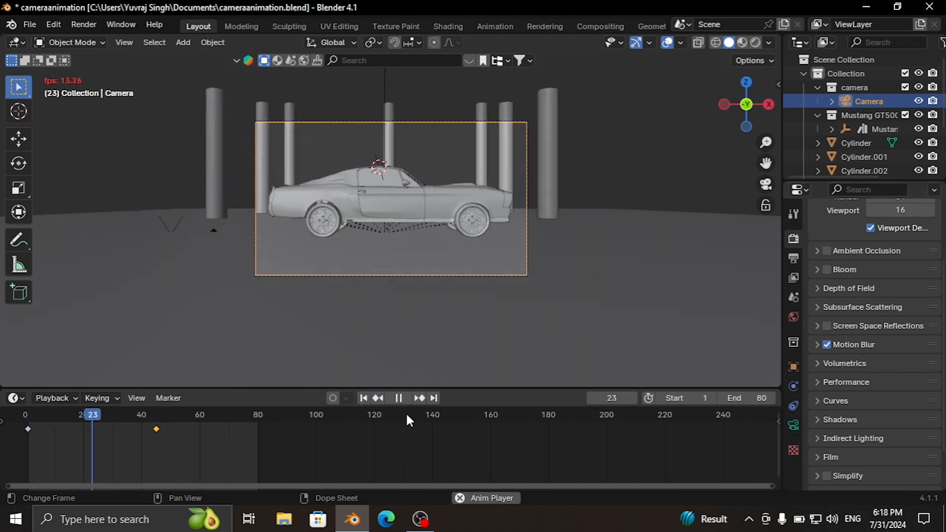
pyautogui.press('space')
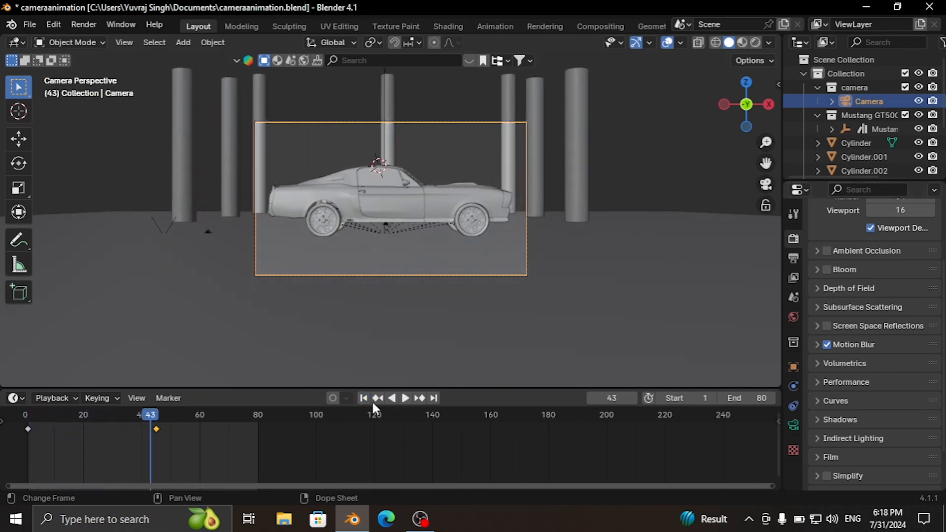
pyautogui.click(364, 398)
pyautogui.click(406, 398)
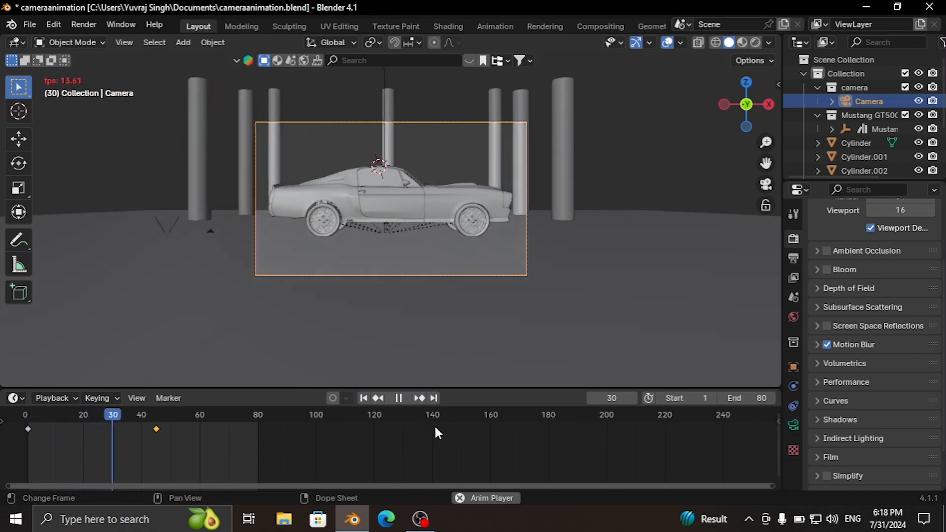
pyautogui.click(398, 398)
pyautogui.click(399, 397)
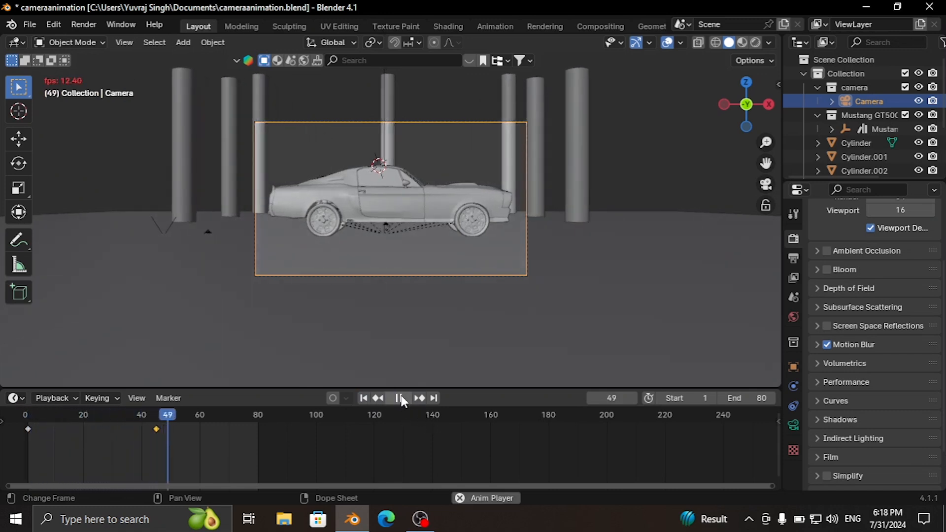
pyautogui.click(401, 398)
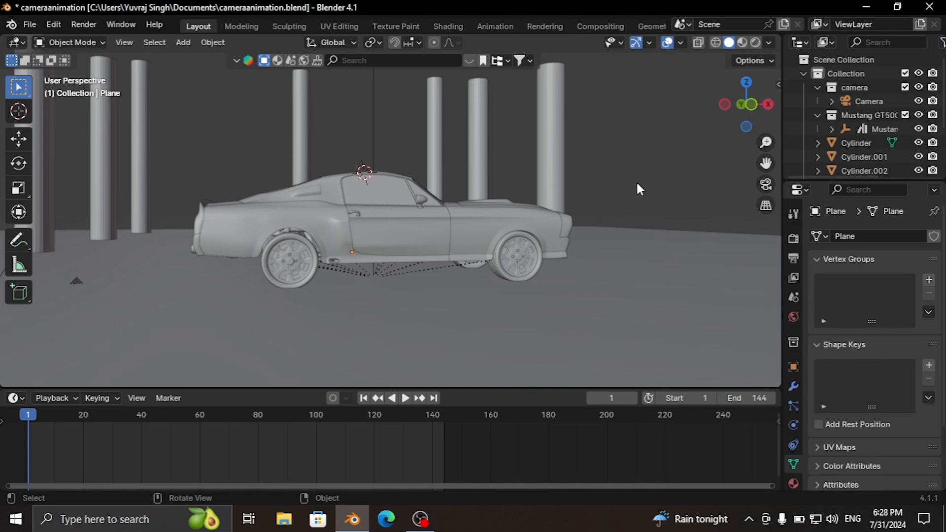
# Step: Look through the existing camera, move it so the Mustang sits centred in the frame, and deselect it
pyautogui.moveTo(701, 179); pyautogui.dragTo(602, 197, button='middle')
pyautogui.press('KP_0')
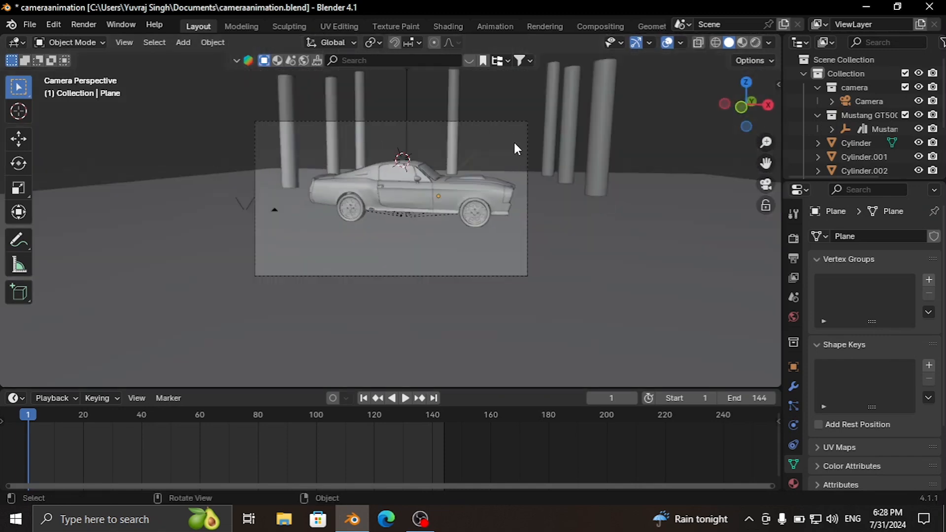
pyautogui.click(516, 125)
pyautogui.press('g')
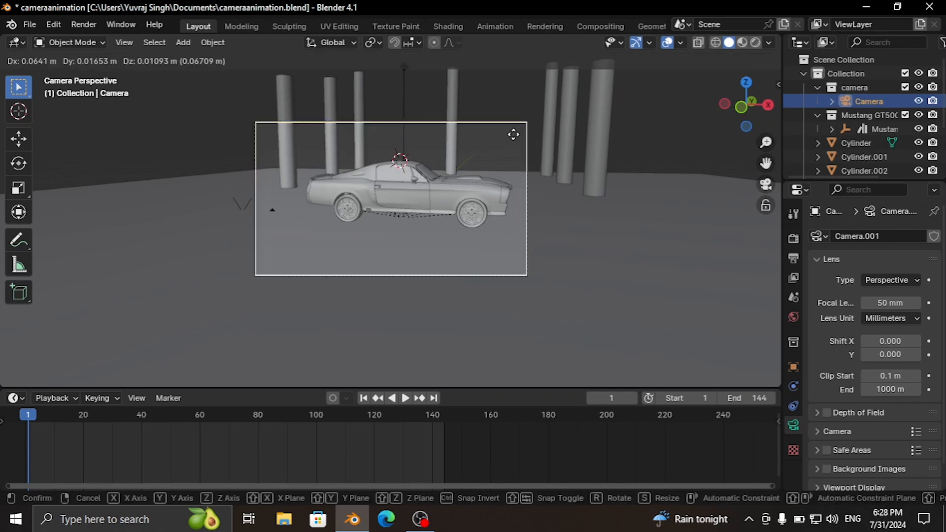
pyautogui.click(525, 131)
pyautogui.click(652, 163)
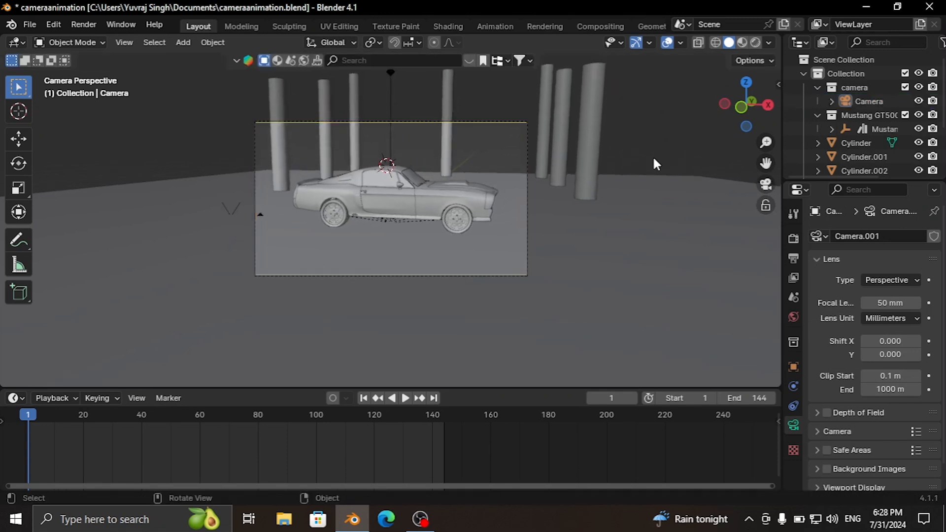
# Step: Add a second camera to the scene and set it as the active camera
pyautogui.moveTo(653, 162); pyautogui.dragTo(579, 177, button='middle')
pyautogui.hotkey('shift', 'a')
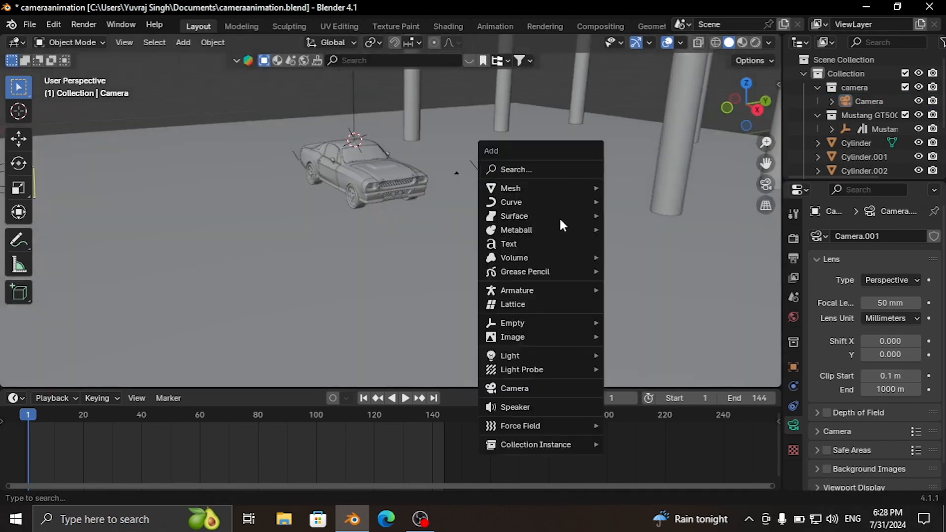
pyautogui.click(524, 388)
pyautogui.click(132, 41)
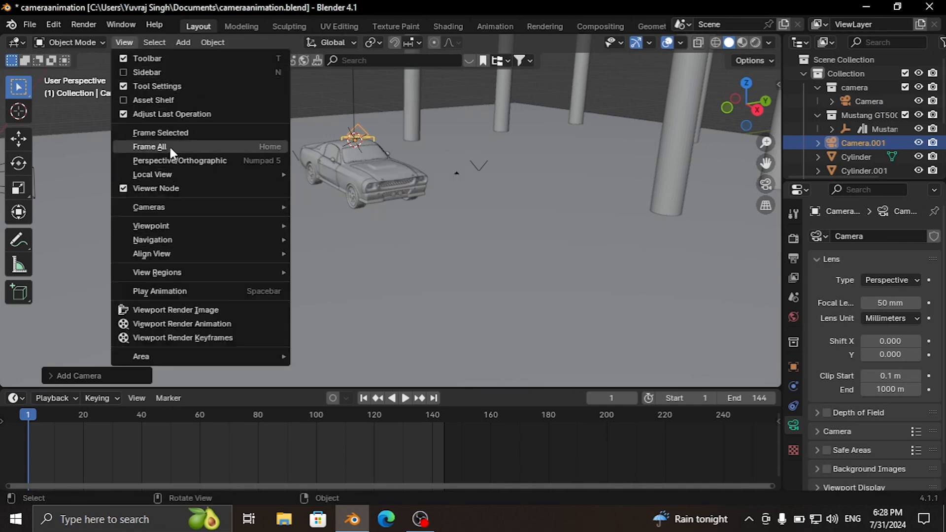
pyautogui.moveTo(169, 206)
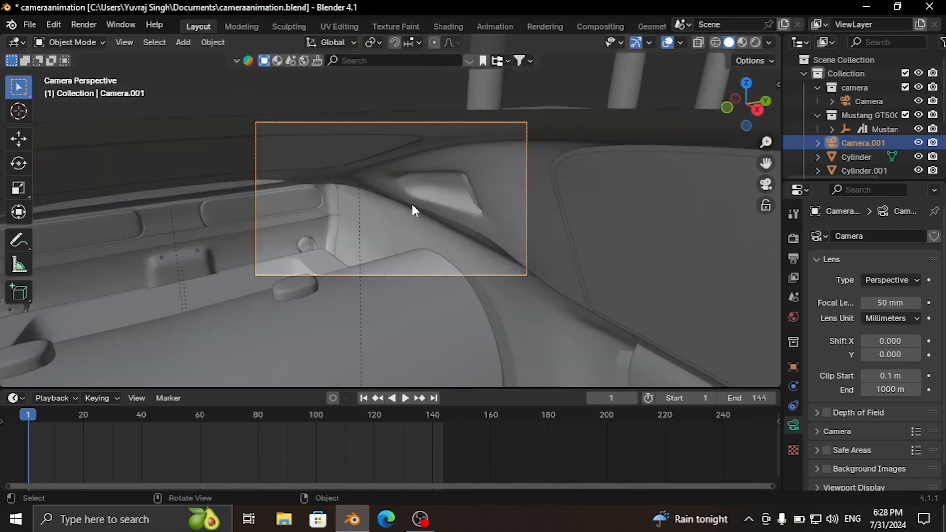
# Step: Align the second camera to a front three-quarter view of the Mustang and shift it to adjust the framing
pyautogui.press('KP_0')
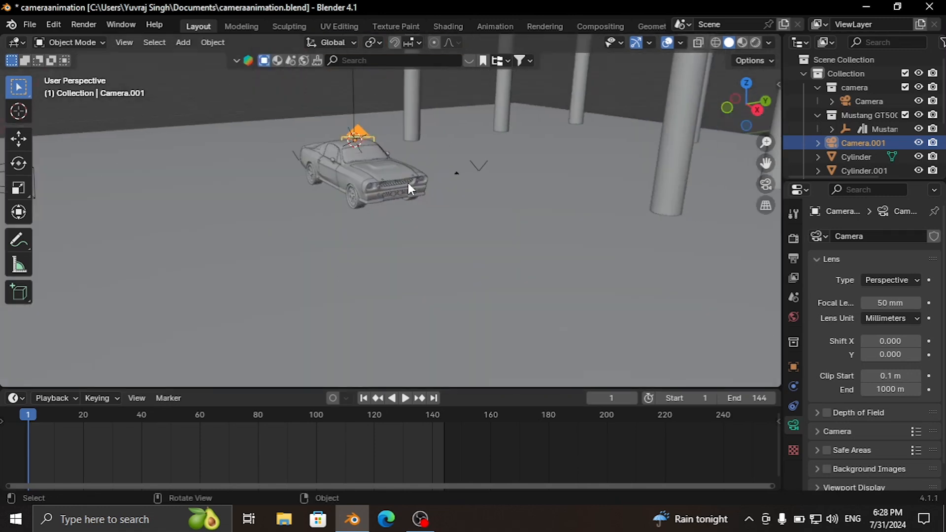
pyautogui.moveTo(409, 202); pyautogui.dragTo(397, 173, button='middle')
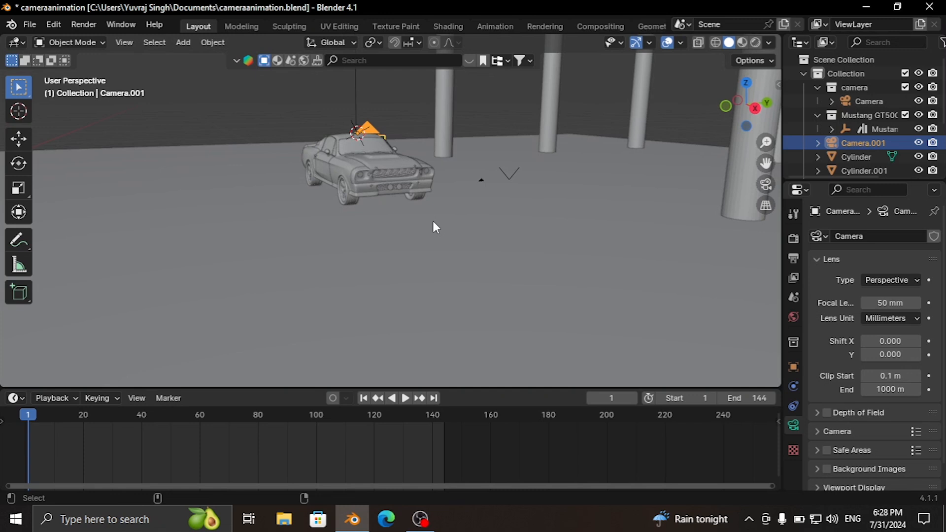
pyautogui.press('KP_0')
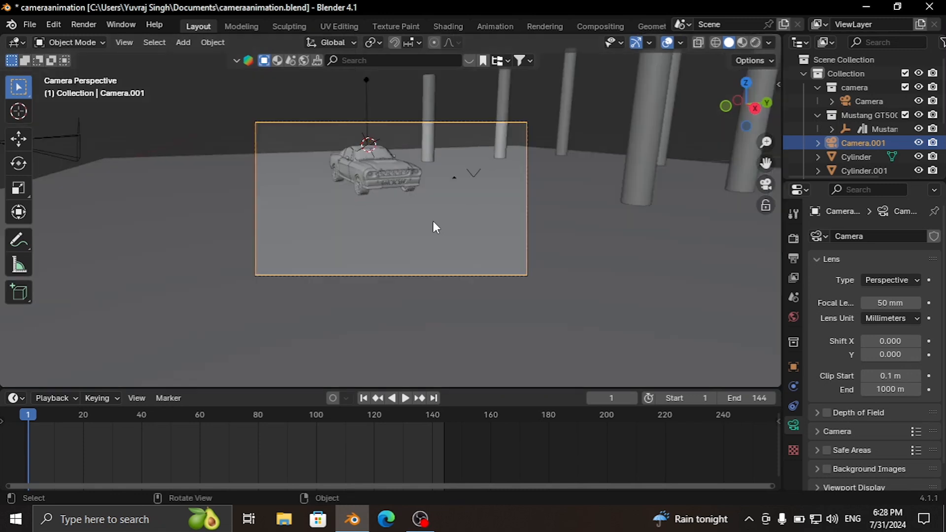
pyautogui.press('g')
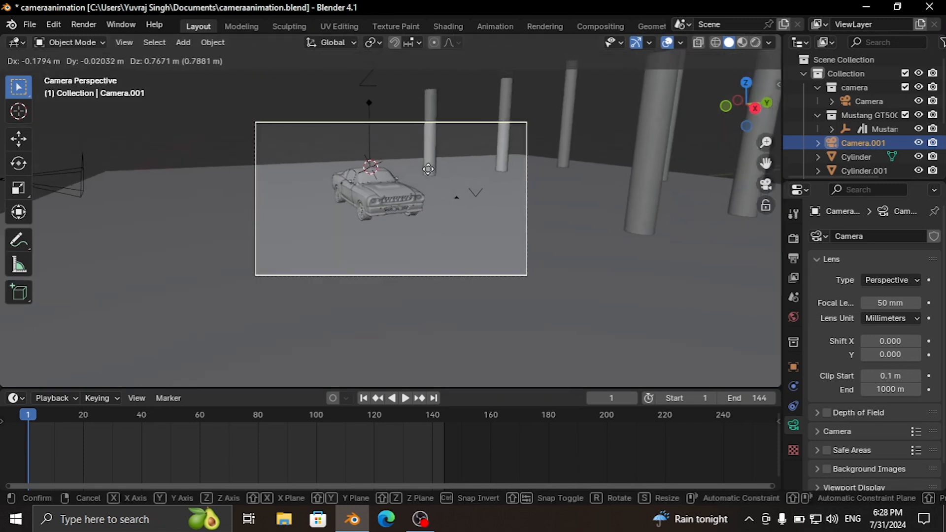
pyautogui.click(430, 227)
# Step: Move the second camera closer to the Mustang along its local Z axis and recentre the car in the frame
pyautogui.press('g')
pyautogui.press('z')
pyautogui.press('z')
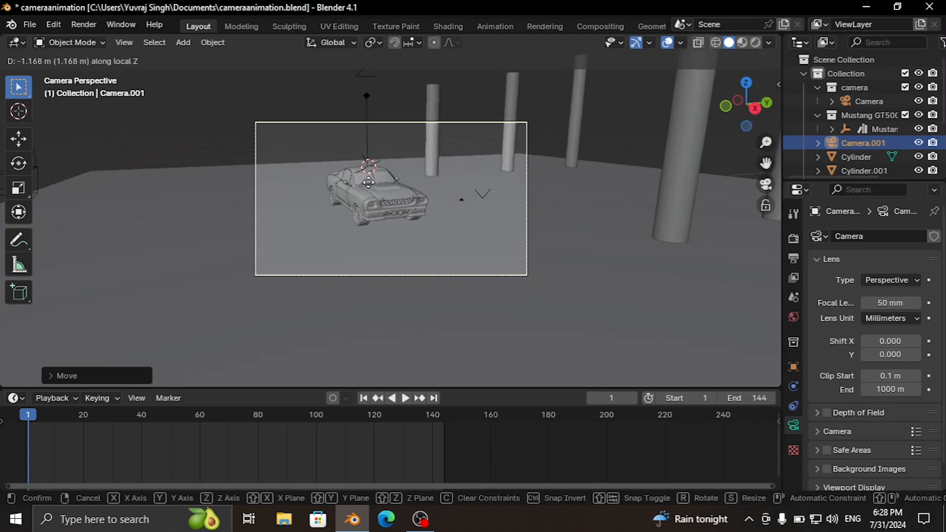
pyautogui.click(445, 192)
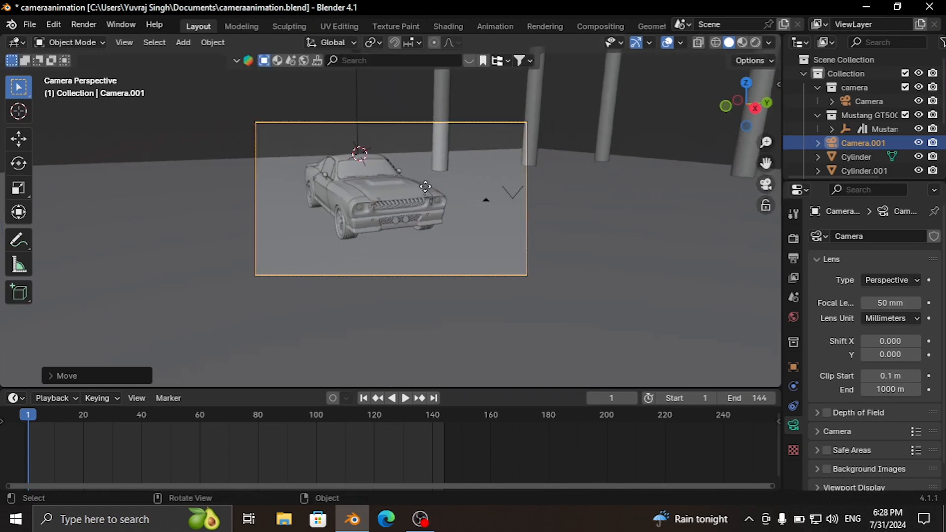
pyautogui.press('g')
pyautogui.click(501, 205)
# Step: Add a third camera to the scene and set it as the active camera
pyautogui.moveTo(501, 205); pyautogui.dragTo(563, 236, button='middle')
pyautogui.hotkey('shift', 'a')
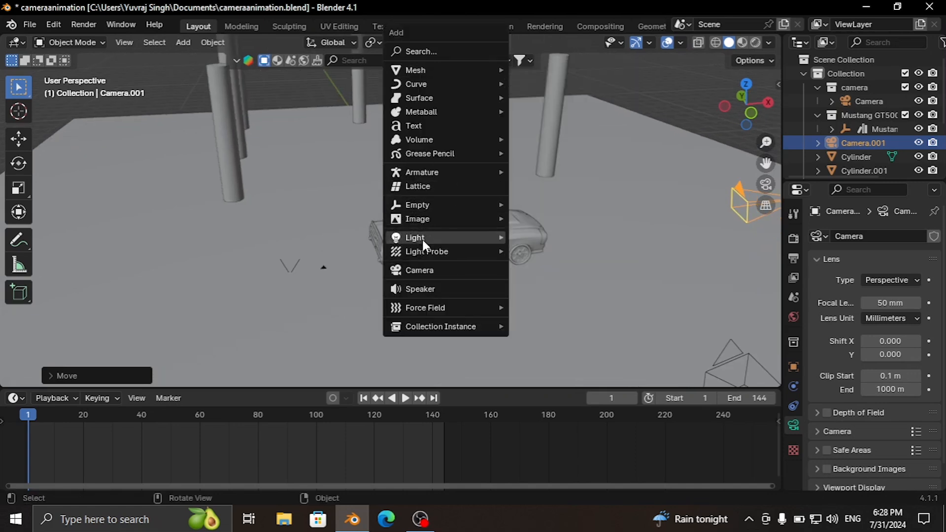
pyautogui.click(421, 270)
pyautogui.moveTo(550, 256); pyautogui.dragTo(622, 196, button='middle')
pyautogui.moveTo(434, 224); pyautogui.dragTo(449, 214, button='middle')
pyautogui.click(125, 42)
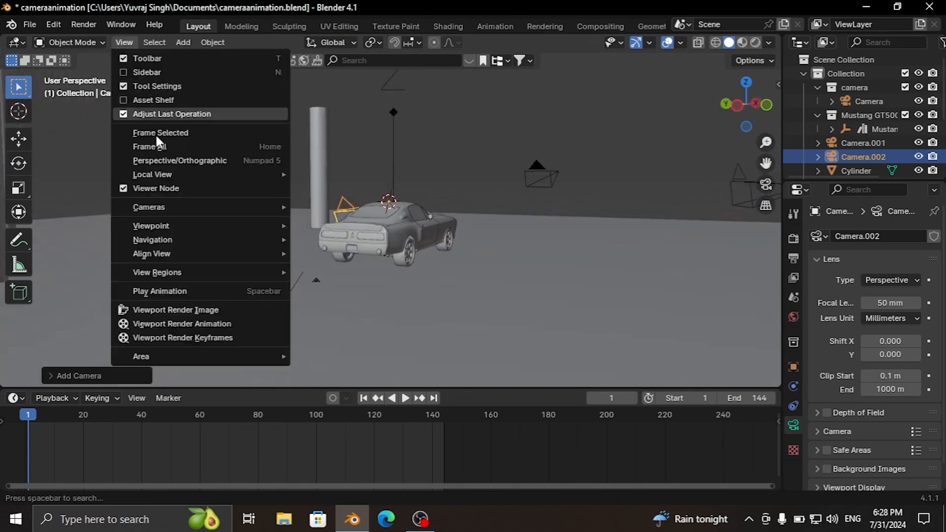
pyautogui.moveTo(156, 212)
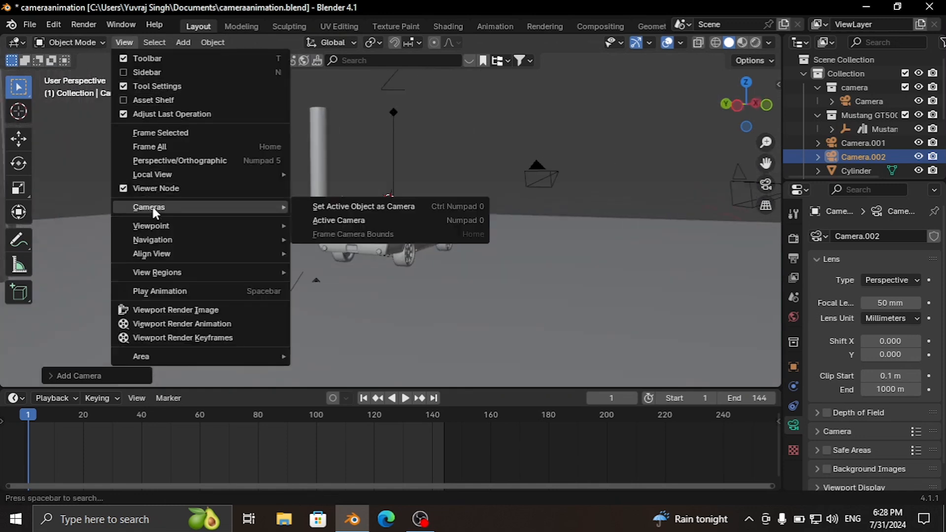
pyautogui.click(343, 206)
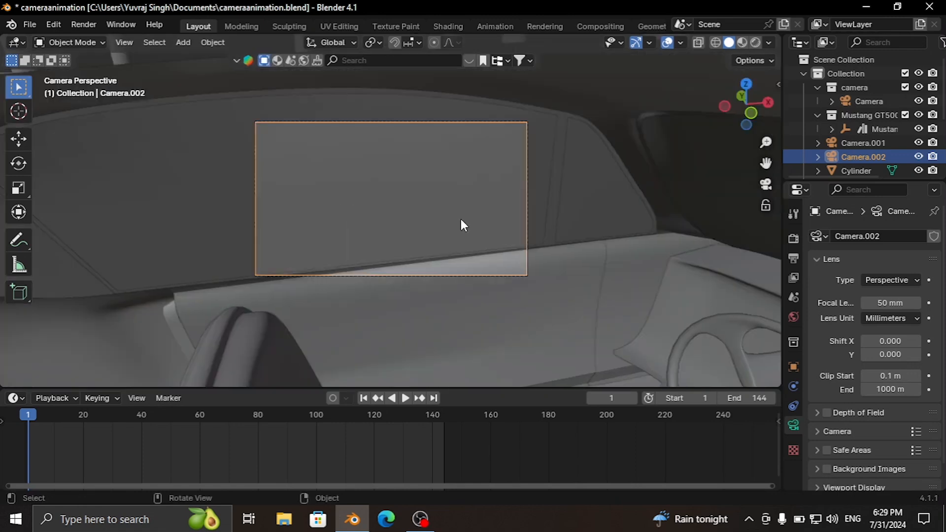
# Step: Align the third camera to a rear three-quarter view of the Mustang
pyautogui.press('KP_0')
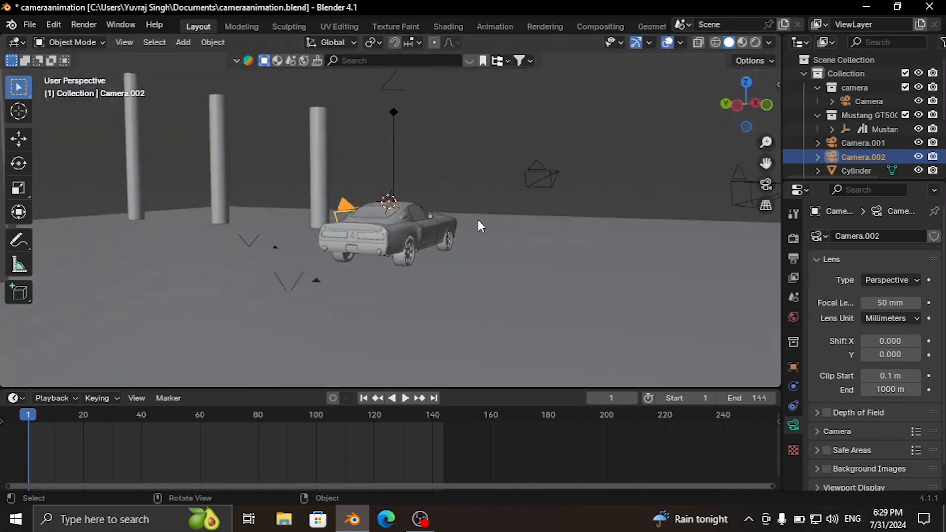
pyautogui.moveTo(464, 205); pyautogui.dragTo(452, 201, button='middle')
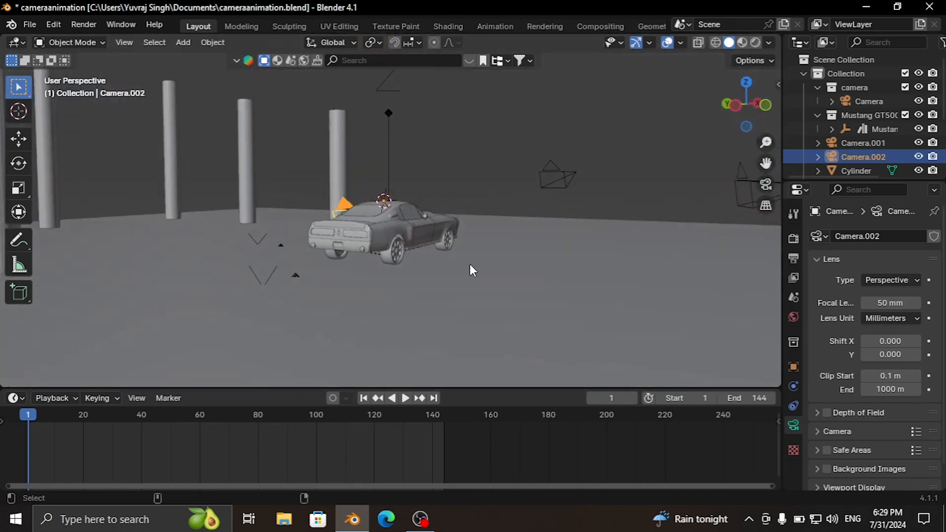
pyautogui.press('KP_0')
pyautogui.rightClick(470, 265)
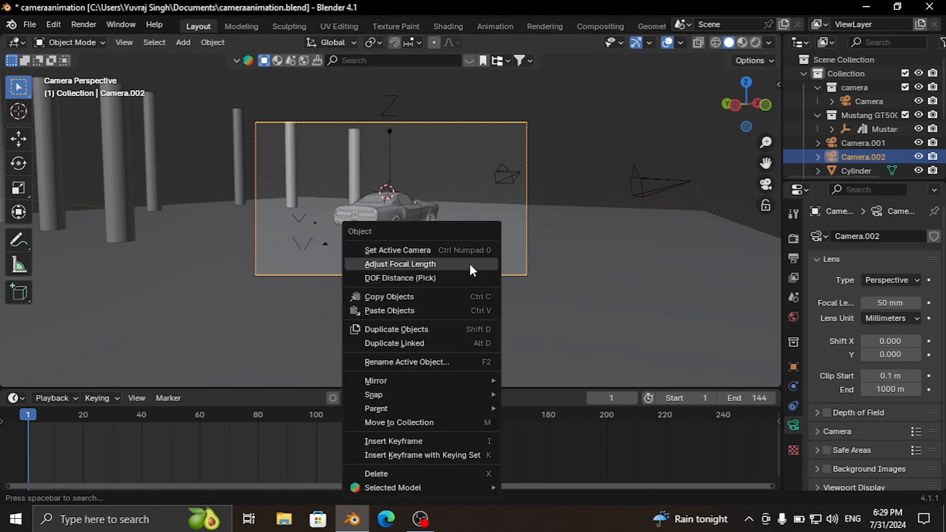
pyautogui.press('Escape')
# Step: Move the third camera closer along its local Z axis and shift it to centre the Mustang's rear view
pyautogui.press('g')
pyautogui.press('z')
pyautogui.press('z')
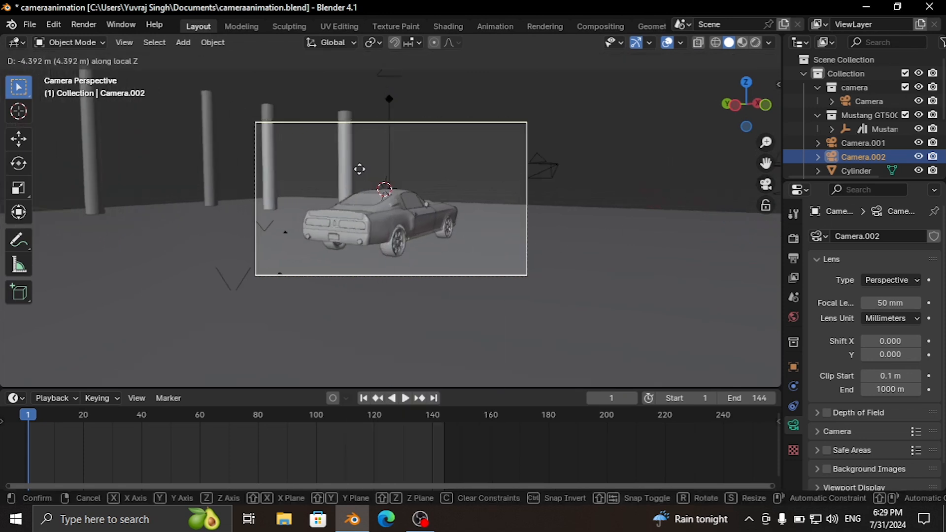
pyautogui.click(350, 168)
pyautogui.press('g')
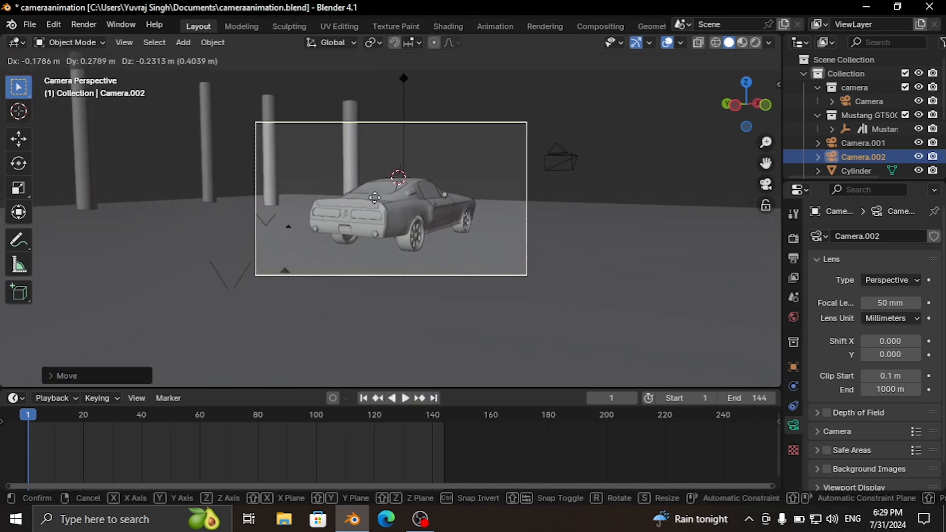
pyautogui.click(375, 200)
# Step: Add a timeline marker at frame 1
pyautogui.moveTo(465, 225); pyautogui.dragTo(406, 228, button='middle')
pyautogui.scroll(-5, 410, 229)
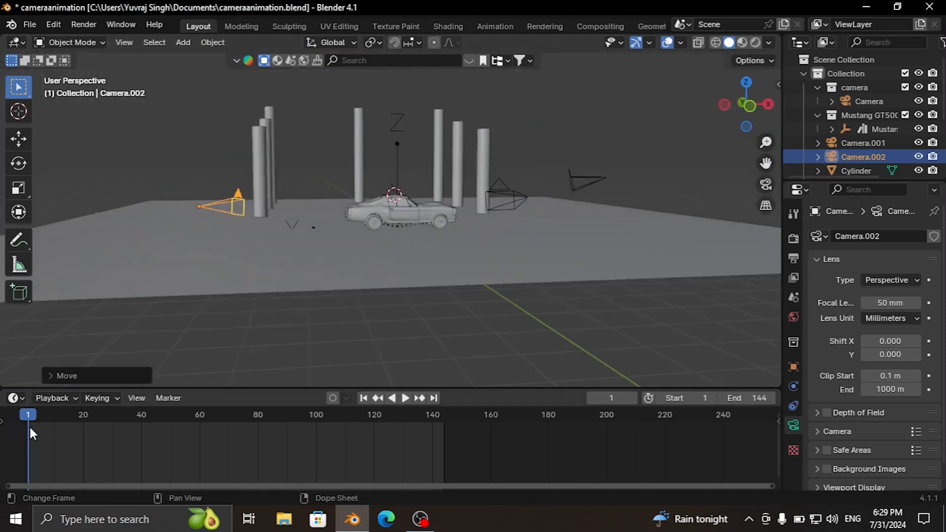
pyautogui.click(166, 399)
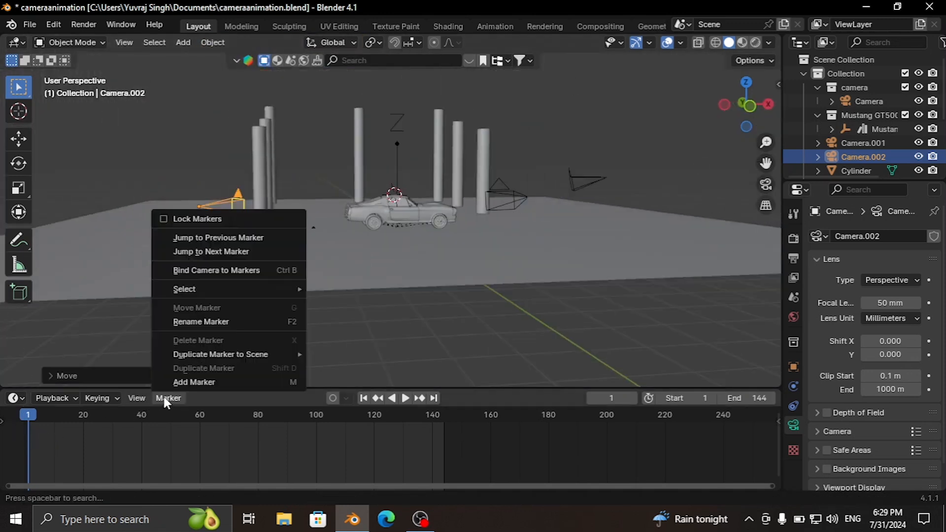
pyautogui.click(190, 380)
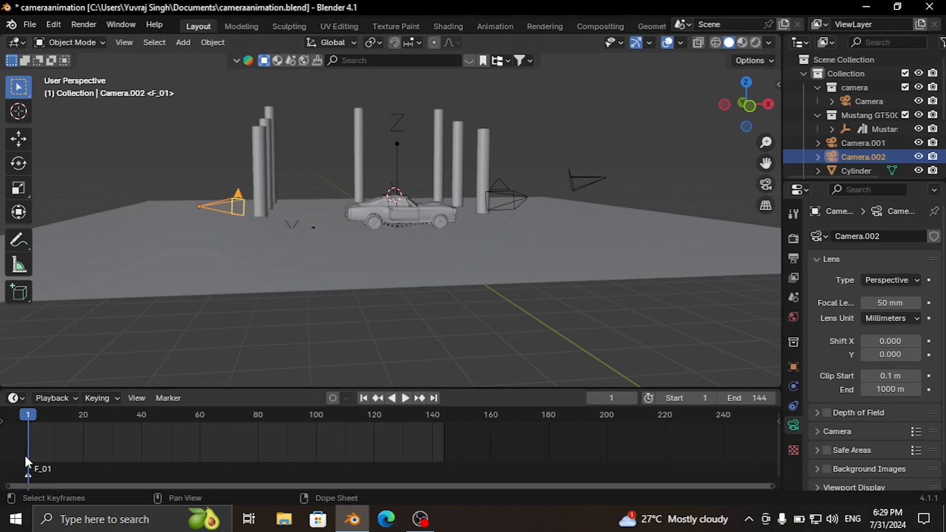
# Step: Bind the rear-view camera, Camera.002, to the timeline marker at frame 1
pyautogui.click(165, 398)
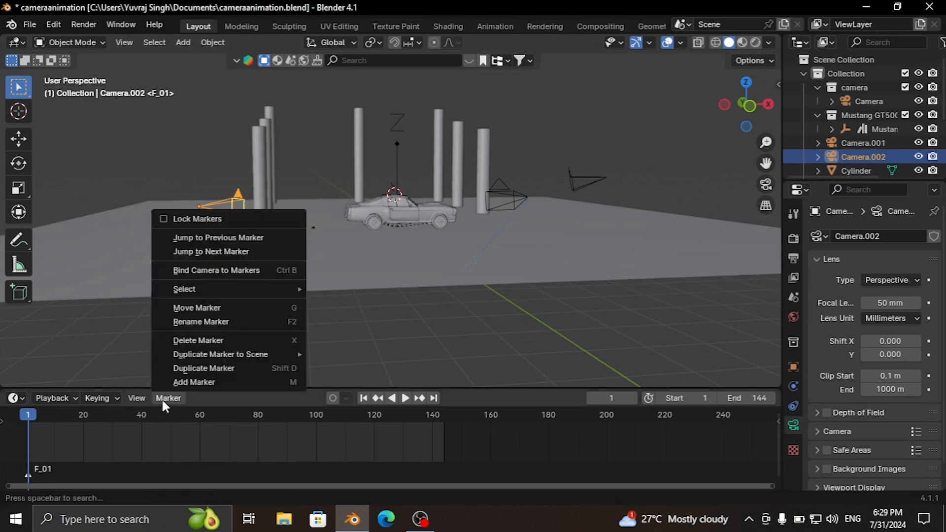
pyautogui.click(208, 271)
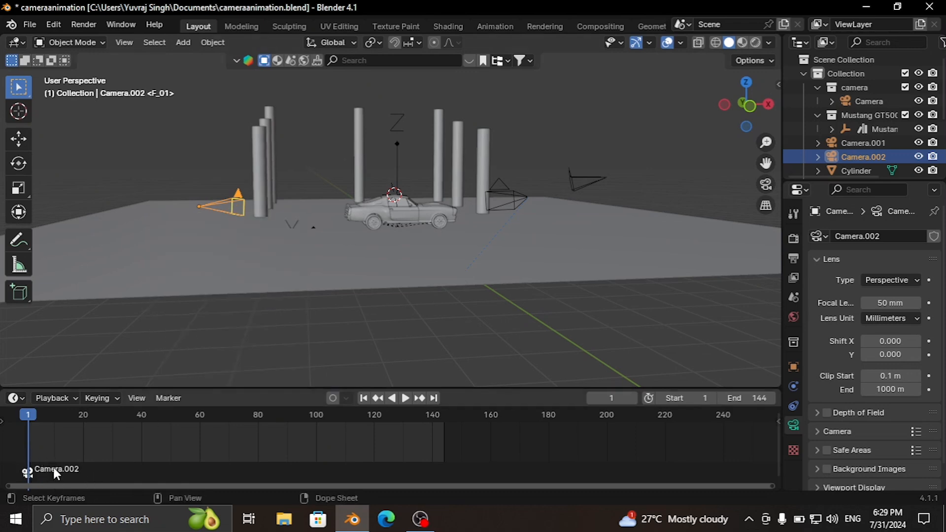
# Step: Add a timeline marker at frame 60 and bind the camera named Camera to it
pyautogui.press('space')
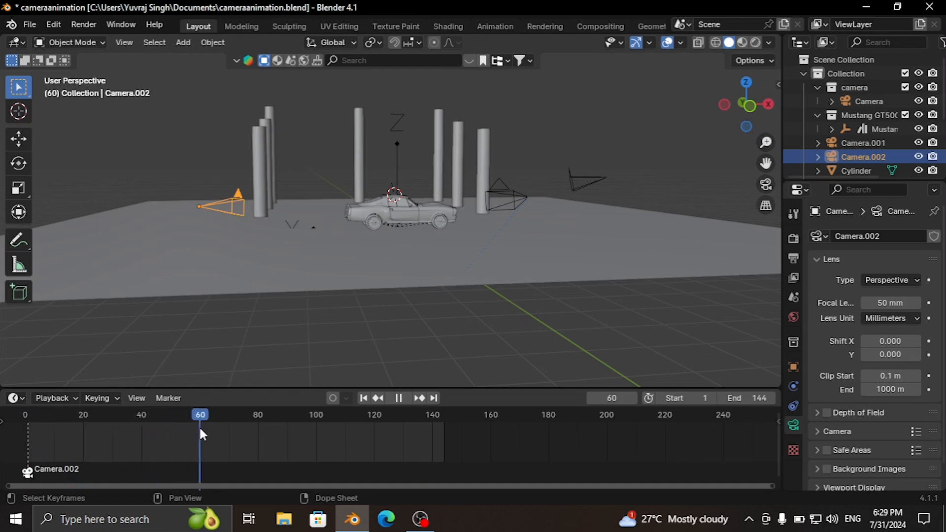
pyautogui.press('space')
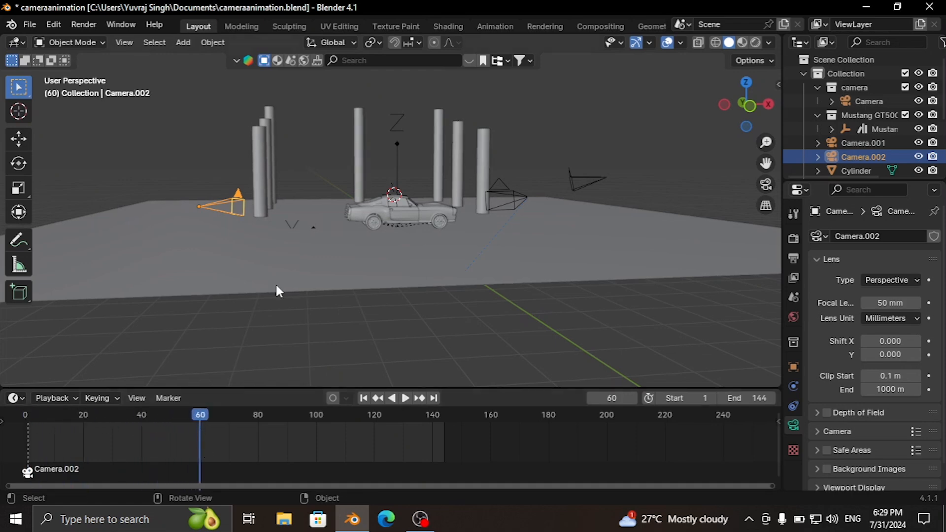
pyautogui.click(171, 398)
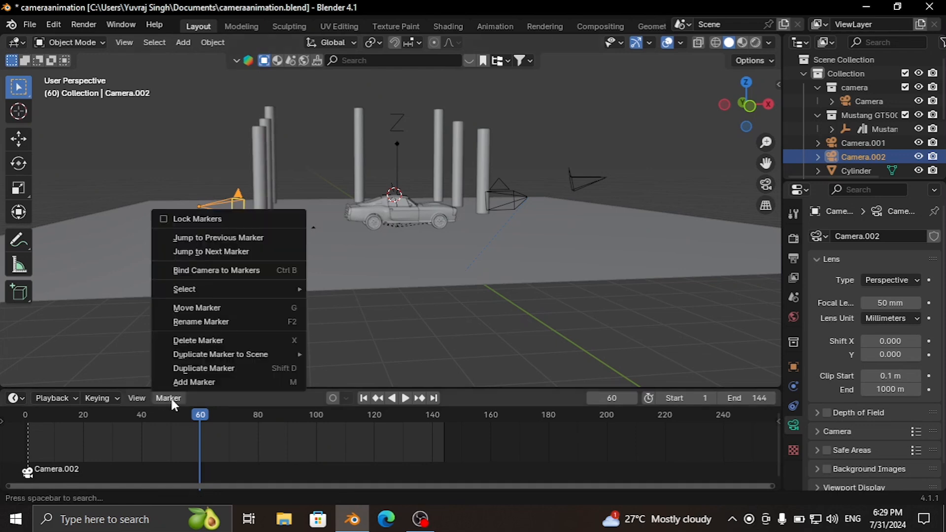
pyautogui.click(197, 380)
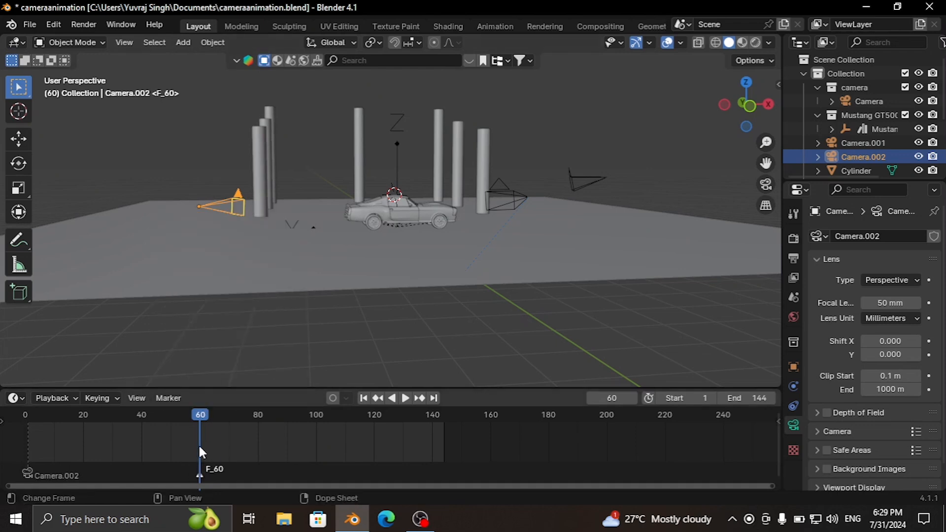
pyautogui.click(502, 185)
pyautogui.click(158, 397)
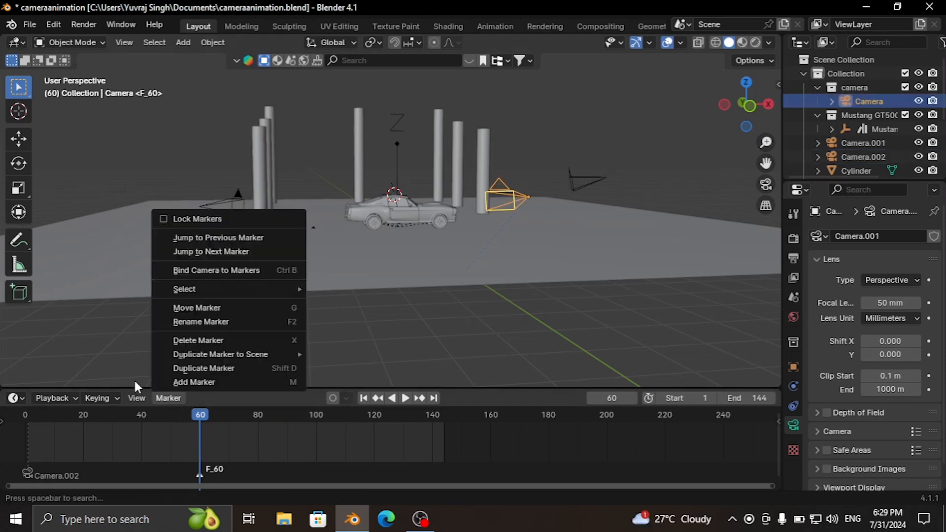
pyautogui.click(200, 270)
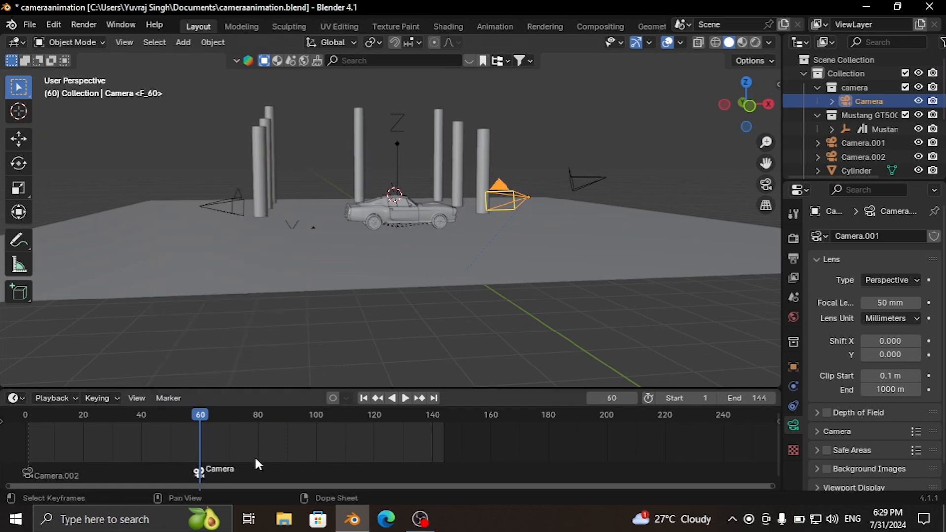
# Step: Add a timeline marker at frame 120 and bind Camera.001 to it
pyautogui.press('space')
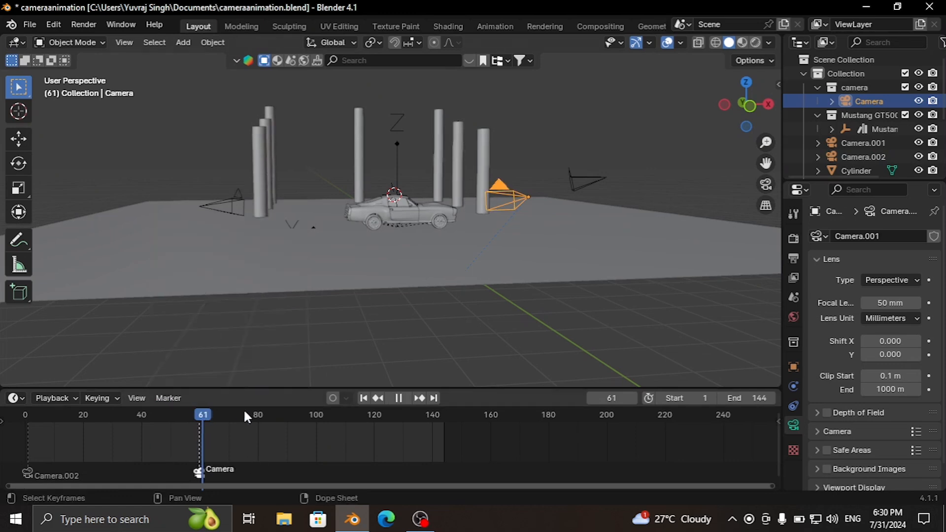
pyautogui.moveTo(371, 424); pyautogui.dragTo(375, 425)
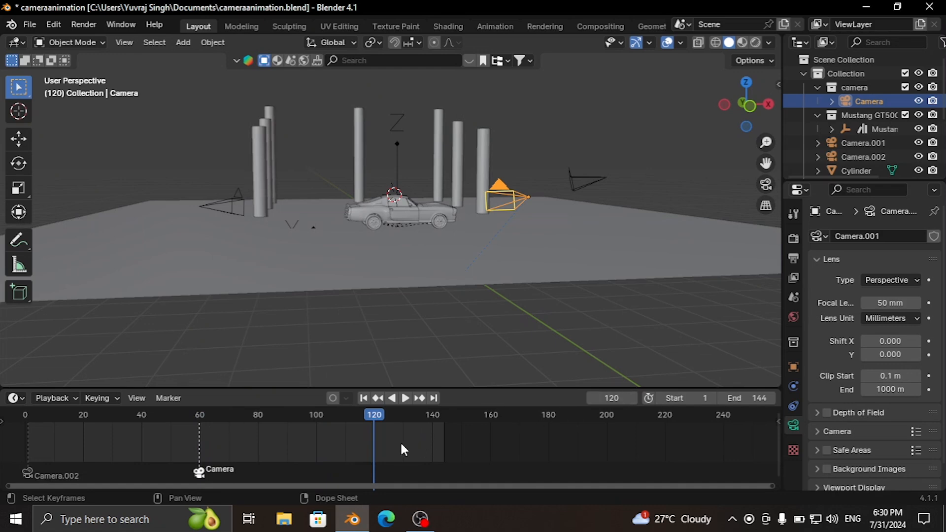
pyautogui.click(169, 397)
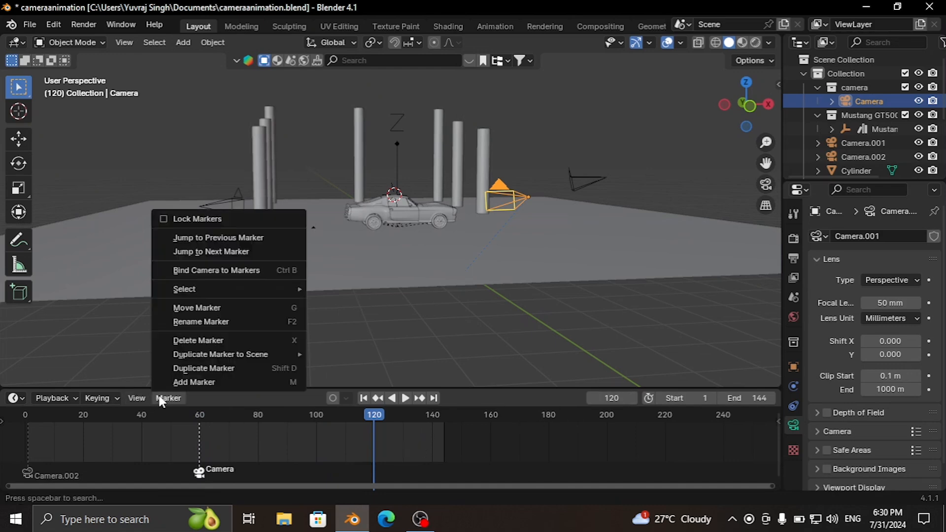
pyautogui.click(193, 383)
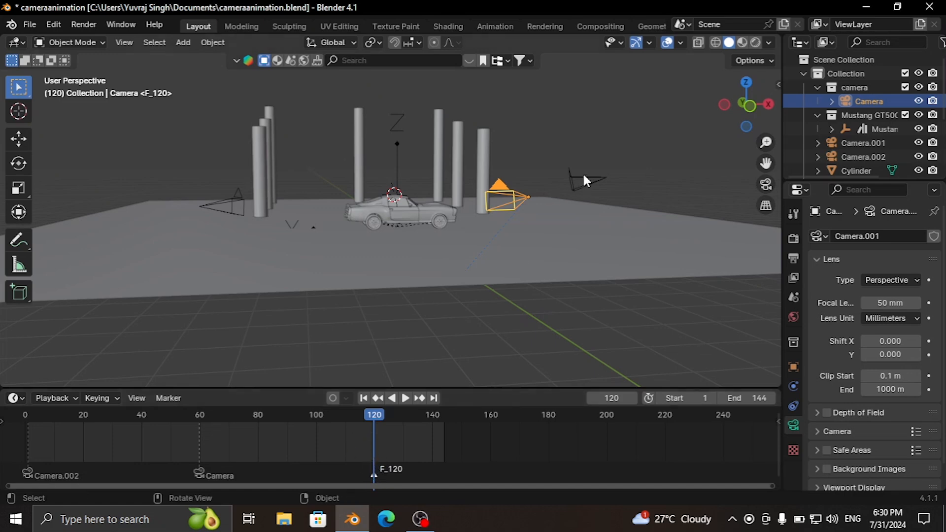
pyautogui.click(570, 179)
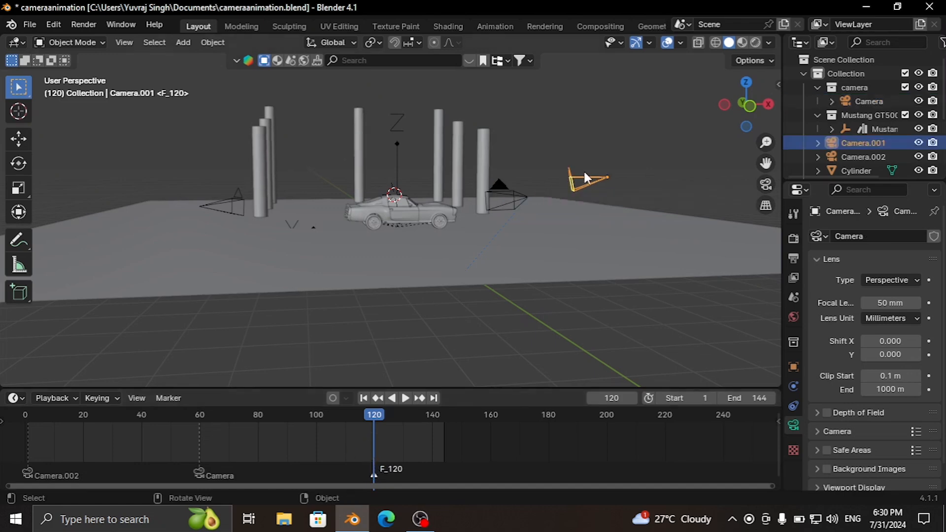
pyautogui.click(177, 396)
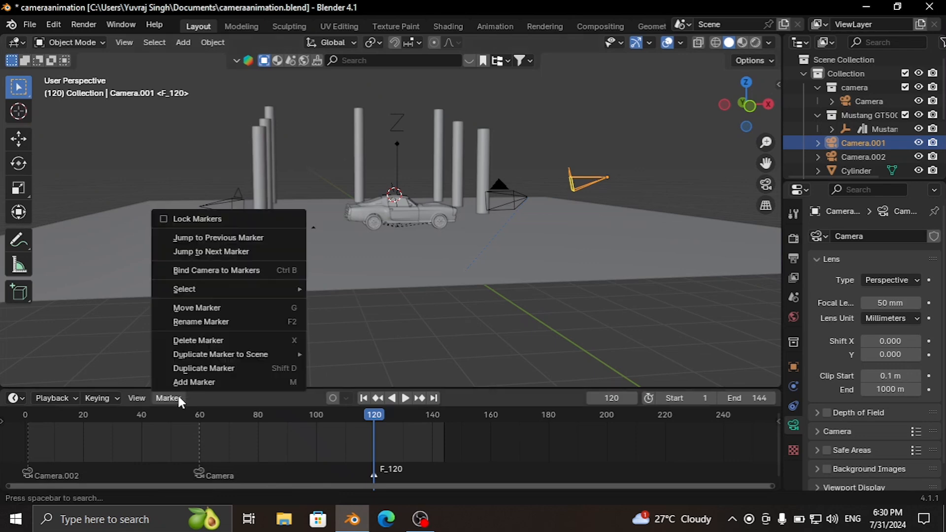
pyautogui.click(227, 268)
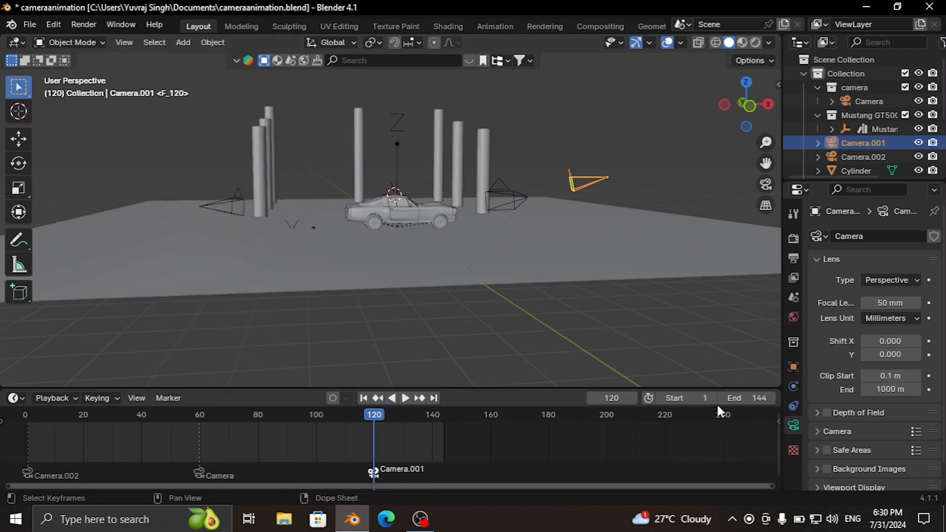
# Step: Extend the animation's end frame to 181 and play the camera switches from frame 1 in camera view
pyautogui.moveTo(724, 398); pyautogui.dragTo(754, 398)
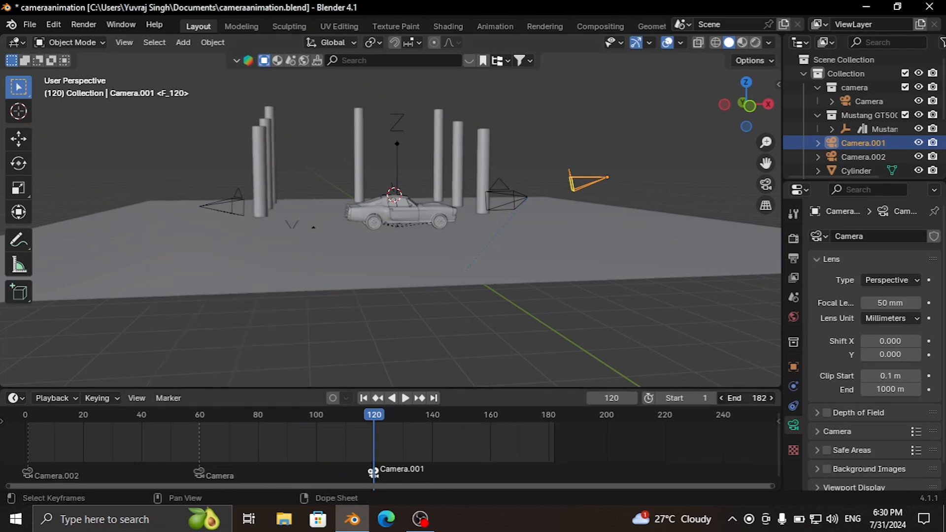
pyautogui.click(363, 398)
pyautogui.press('KP_0')
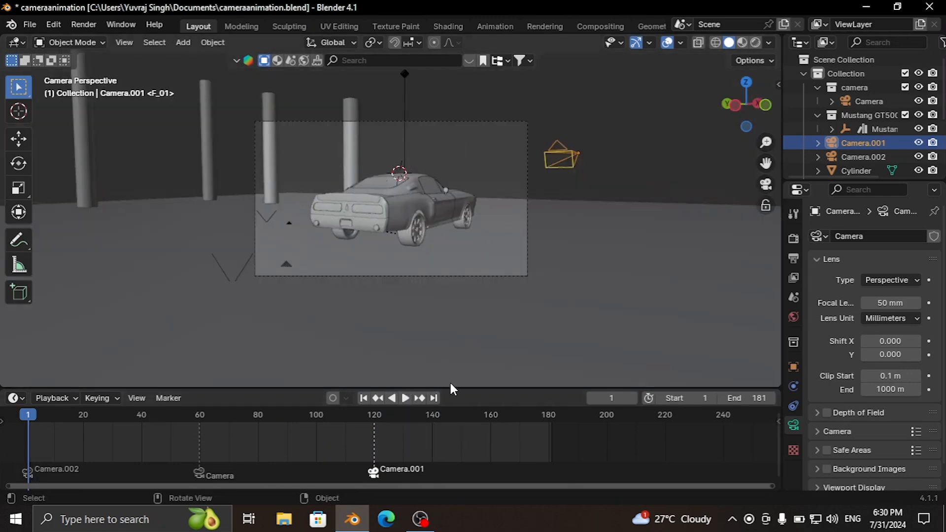
pyautogui.click(405, 398)
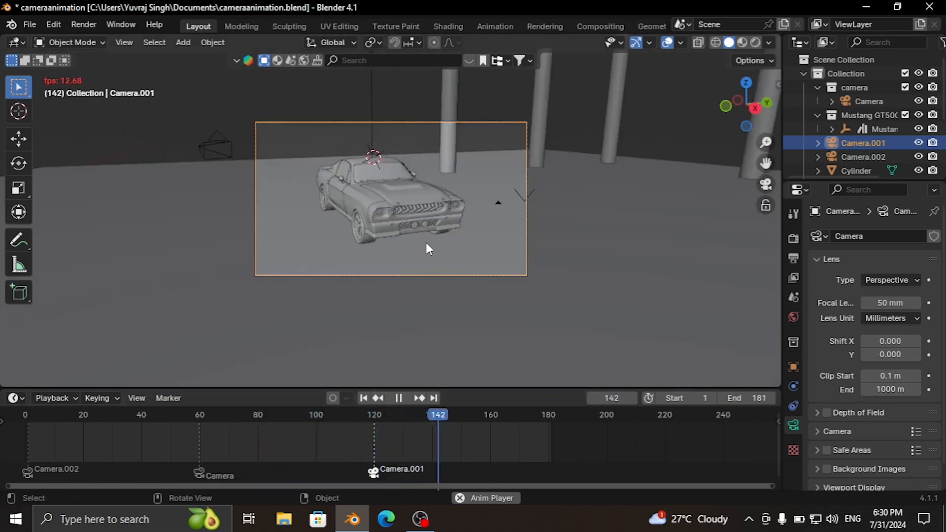
pyautogui.press('space')
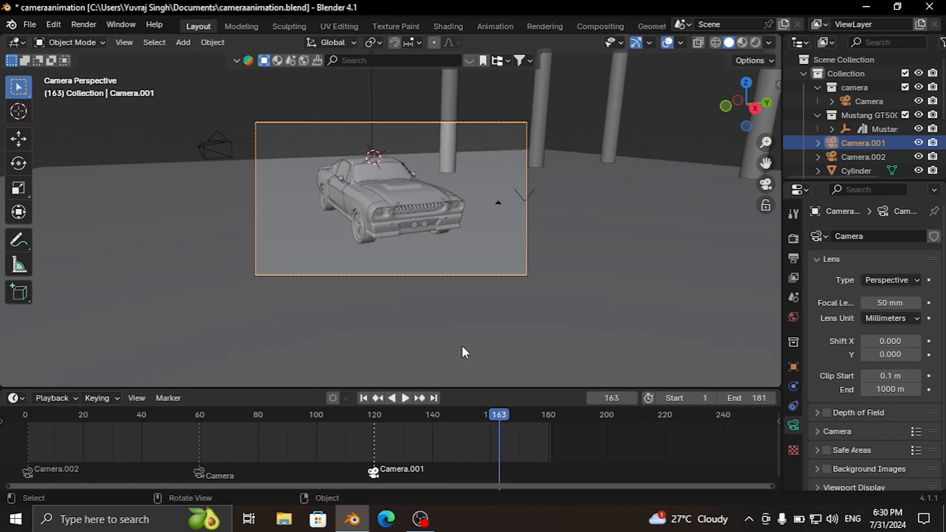
pyautogui.click(405, 398)
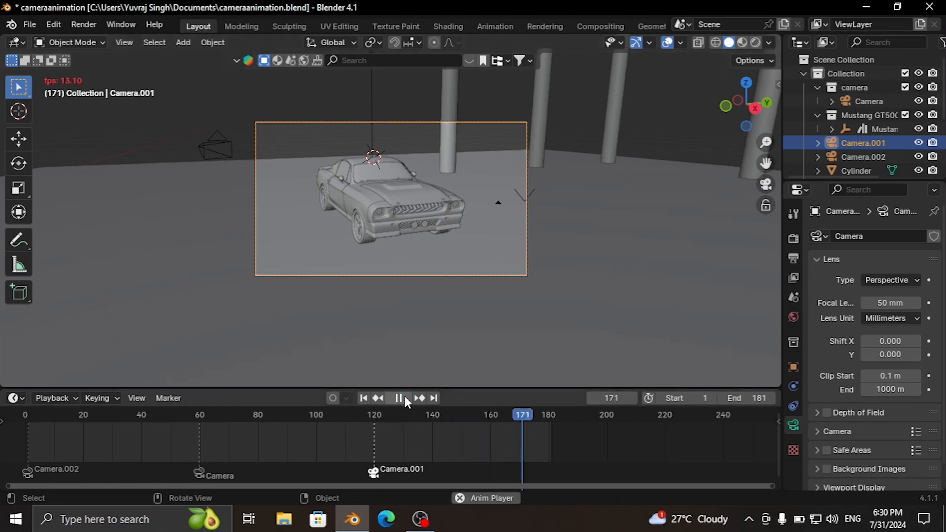